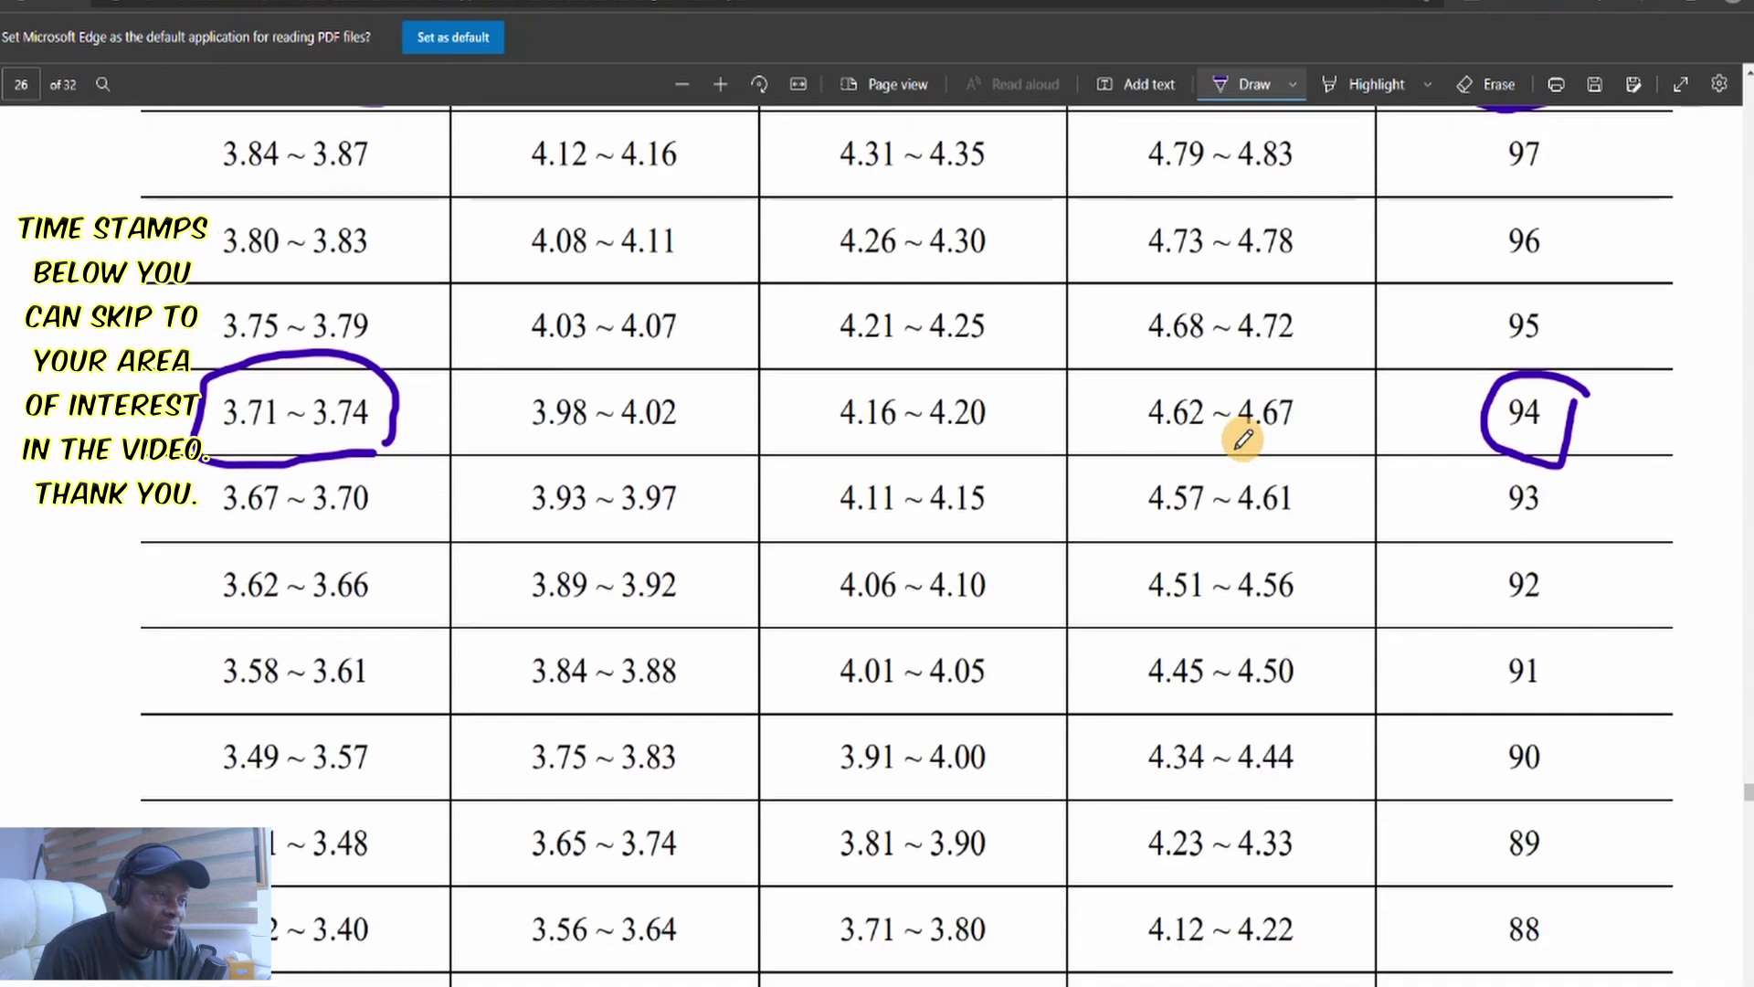
Circle 4.51 ~ 4.56 in the 5.0 Scale column by hand, write "/5" beside it, and circle its 100-point equivalent, 92
left_click_drag(1155, 615, 1148, 596)
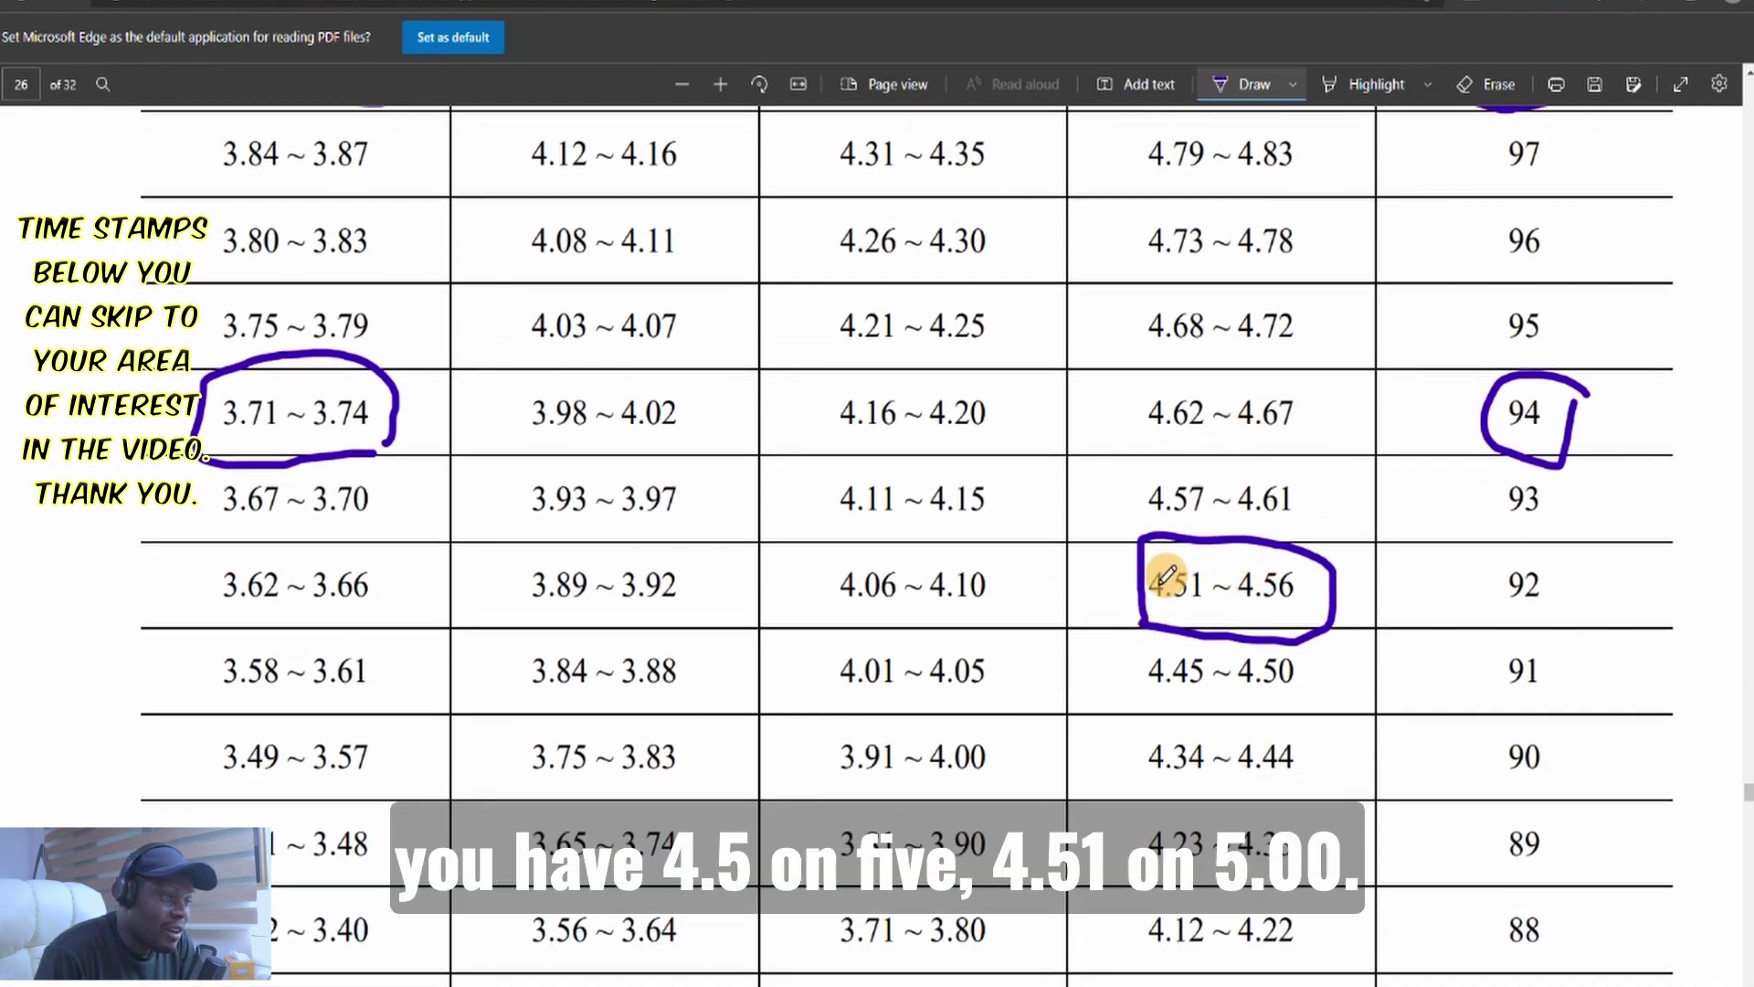
mouse_move(1092, 603)
left_mouse_down()
mouse_move(1088, 690)
mouse_move(1142, 664)
mouse_move(1124, 666)
mouse_move(1148, 634)
left_mouse_up()
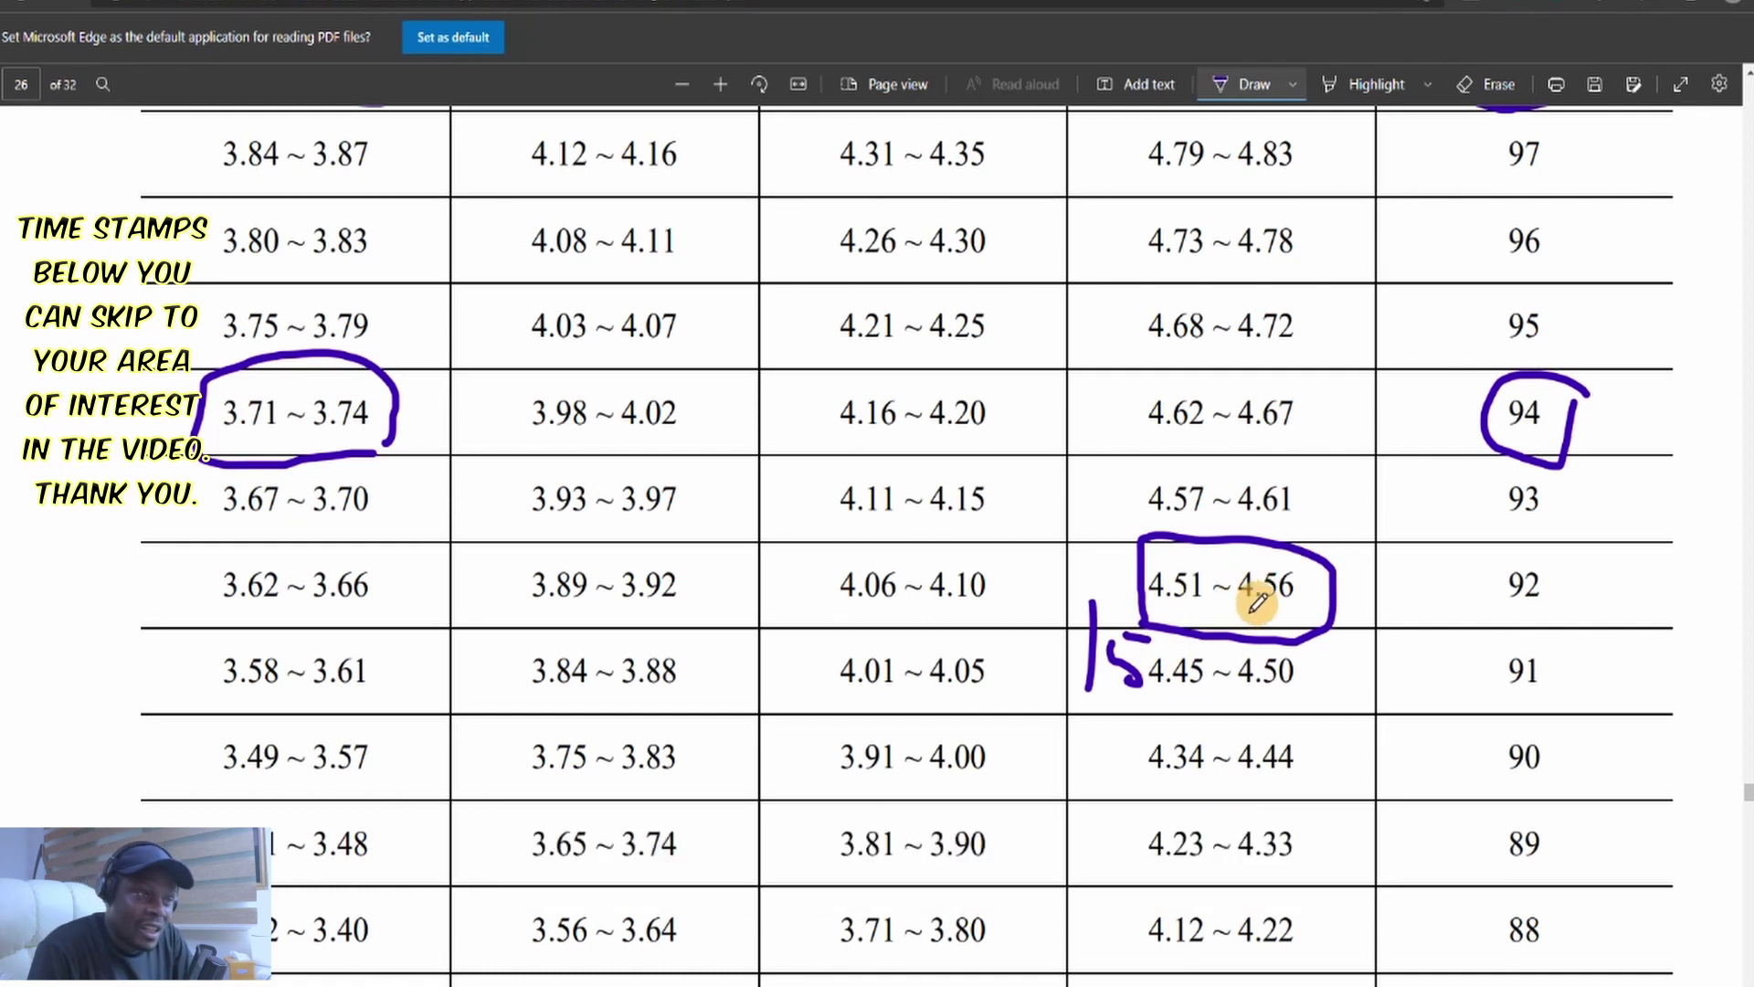
mouse_move(1557, 553)
left_mouse_down()
mouse_move(1509, 548)
mouse_move(1526, 612)
mouse_move(1555, 563)
left_mouse_up()
Mark 3.71 ~ 3.80 in the 4.5 Scale column and circle its matching 88 in the 100 Points Scale column by hand
scroll(1081, 454, "down", 2)
scroll(1081, 454, "up", 8)
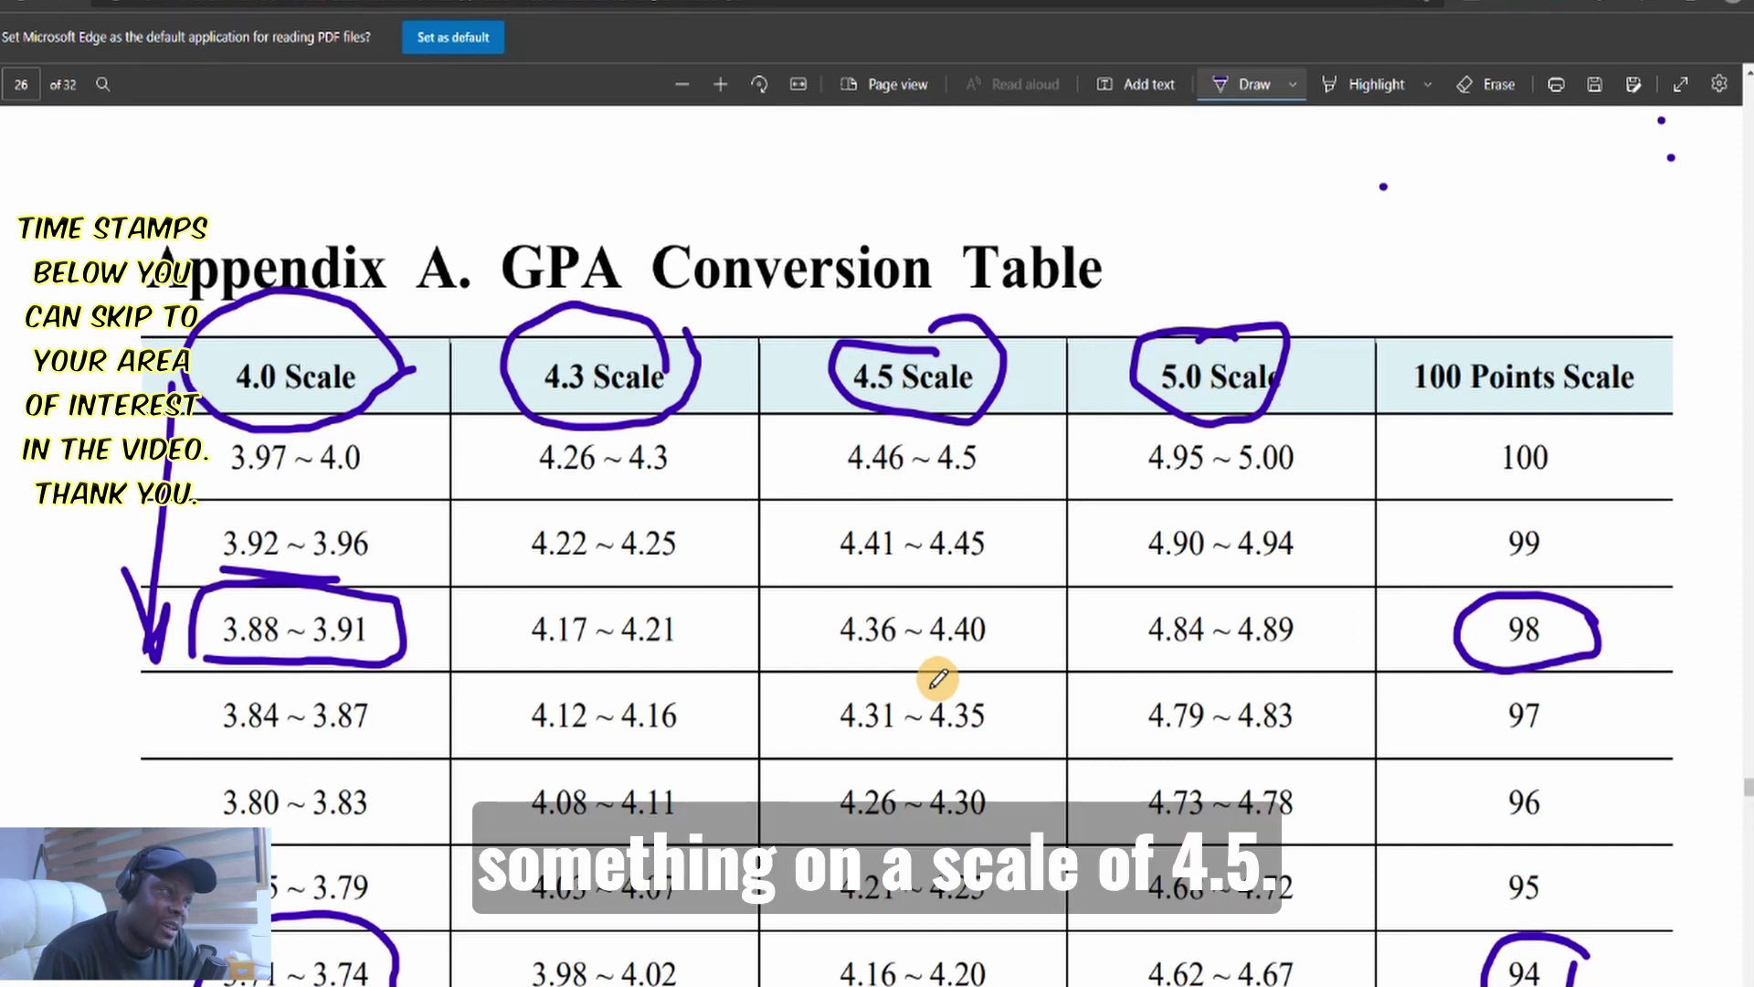
scroll(934, 571, "down", 10)
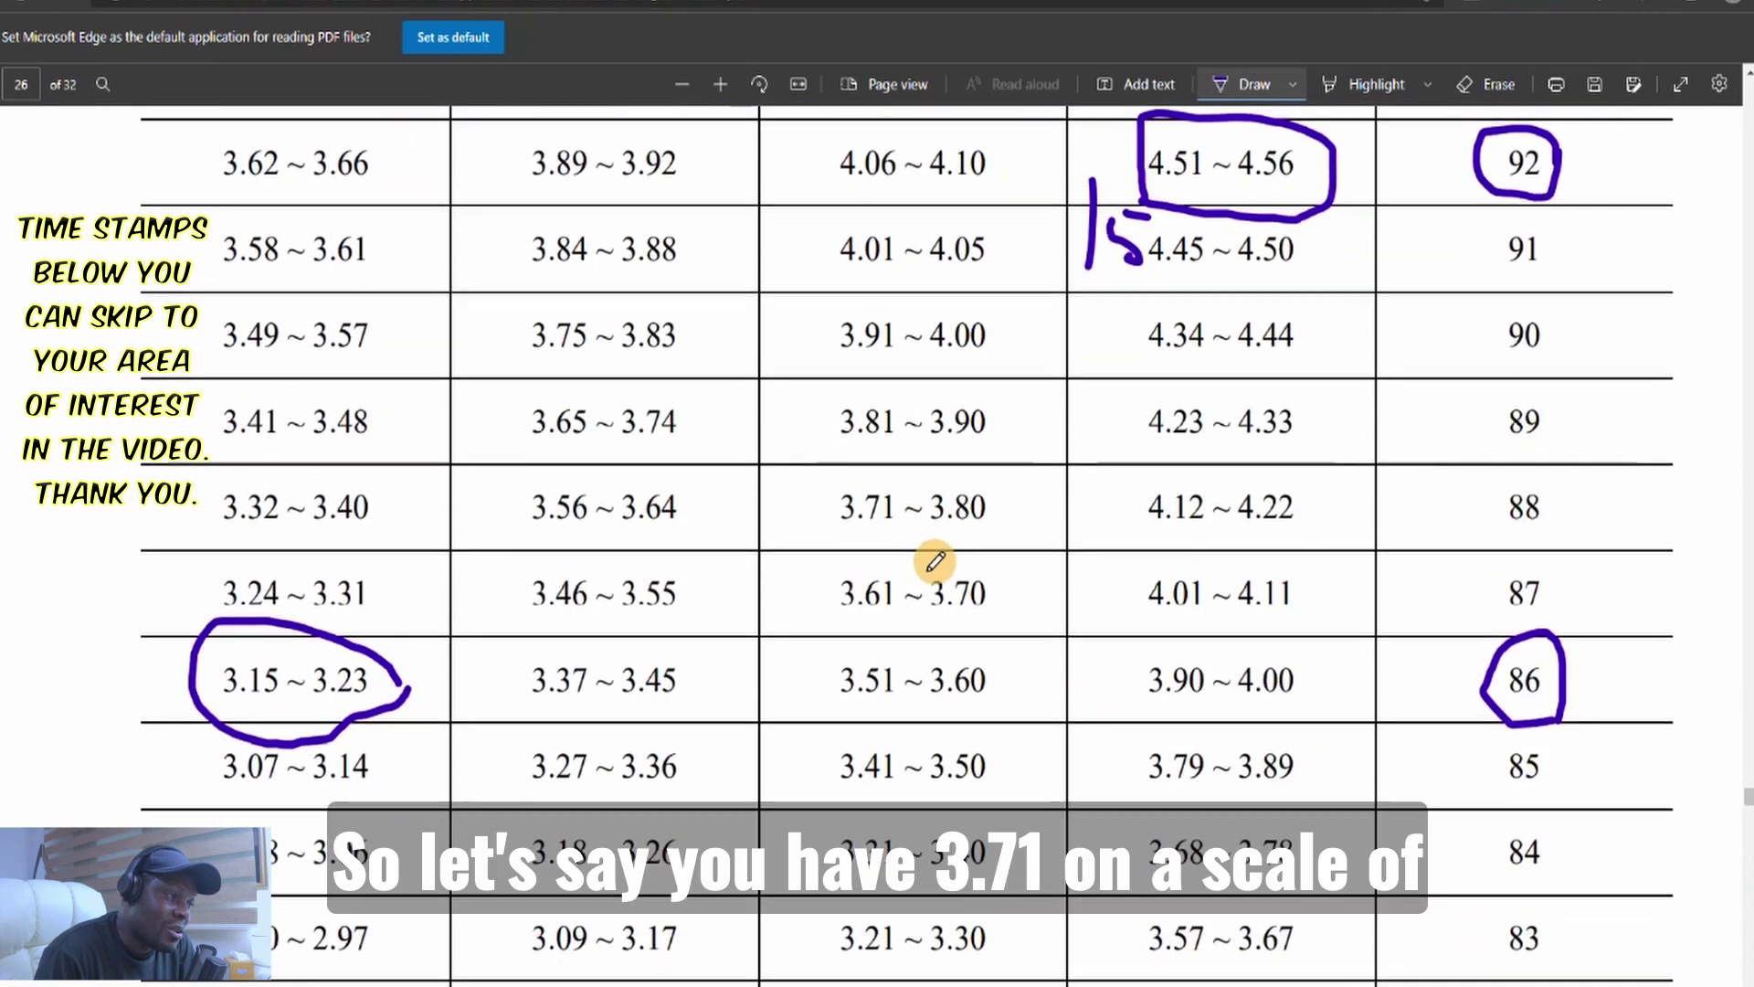
left_click_drag(829, 531, 891, 535)
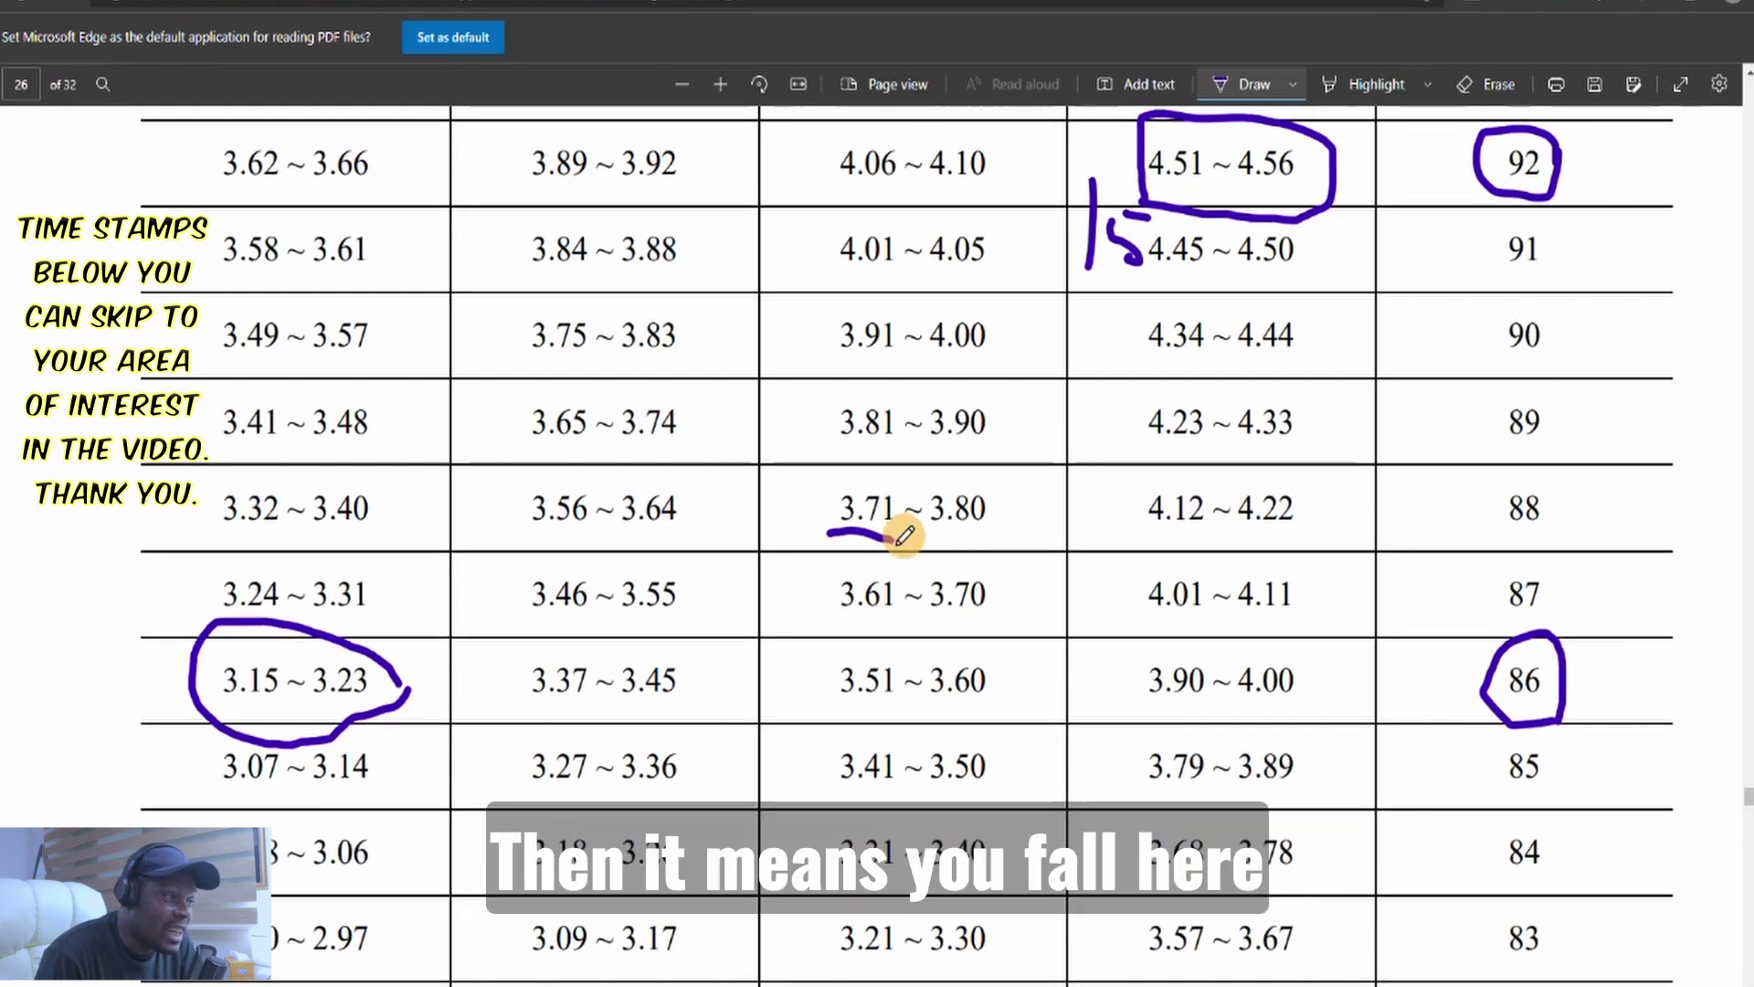
mouse_move(902, 536)
left_mouse_down()
mouse_move(920, 490)
mouse_move(932, 509)
mouse_move(1030, 489)
mouse_move(848, 455)
mouse_move(845, 539)
left_mouse_up()
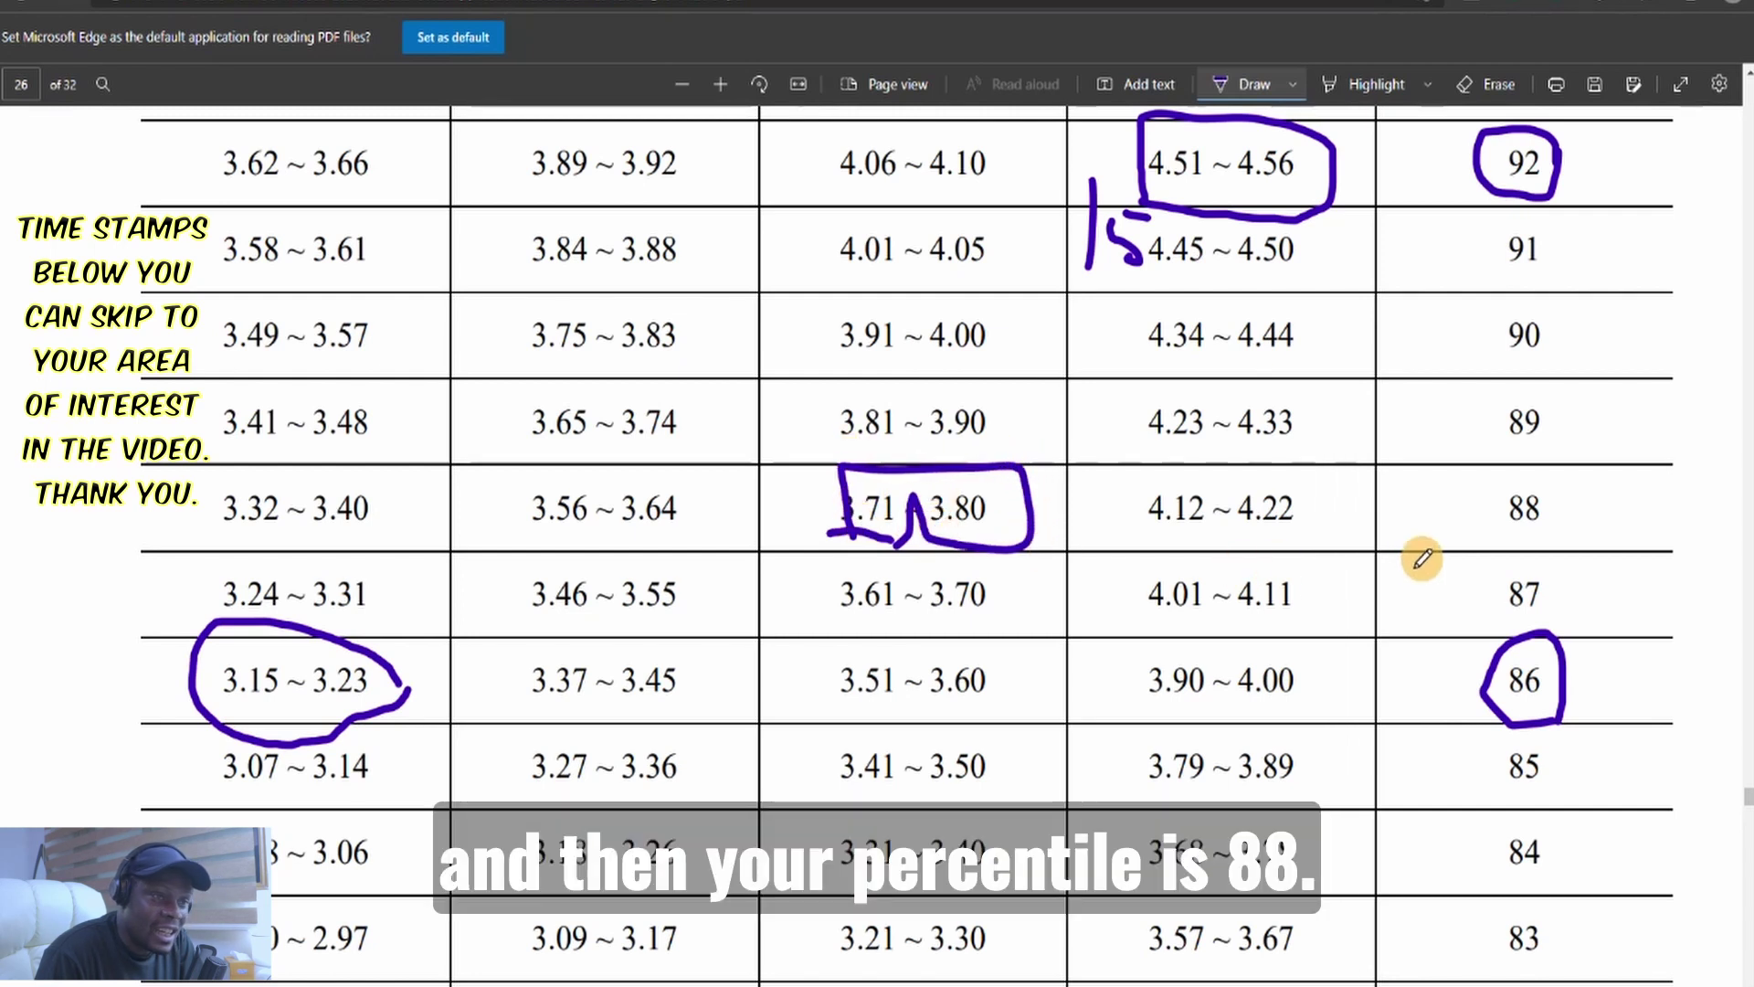
mouse_move(1464, 530)
left_mouse_down()
mouse_move(1581, 514)
mouse_move(1468, 485)
mouse_move(1466, 541)
left_mouse_up()
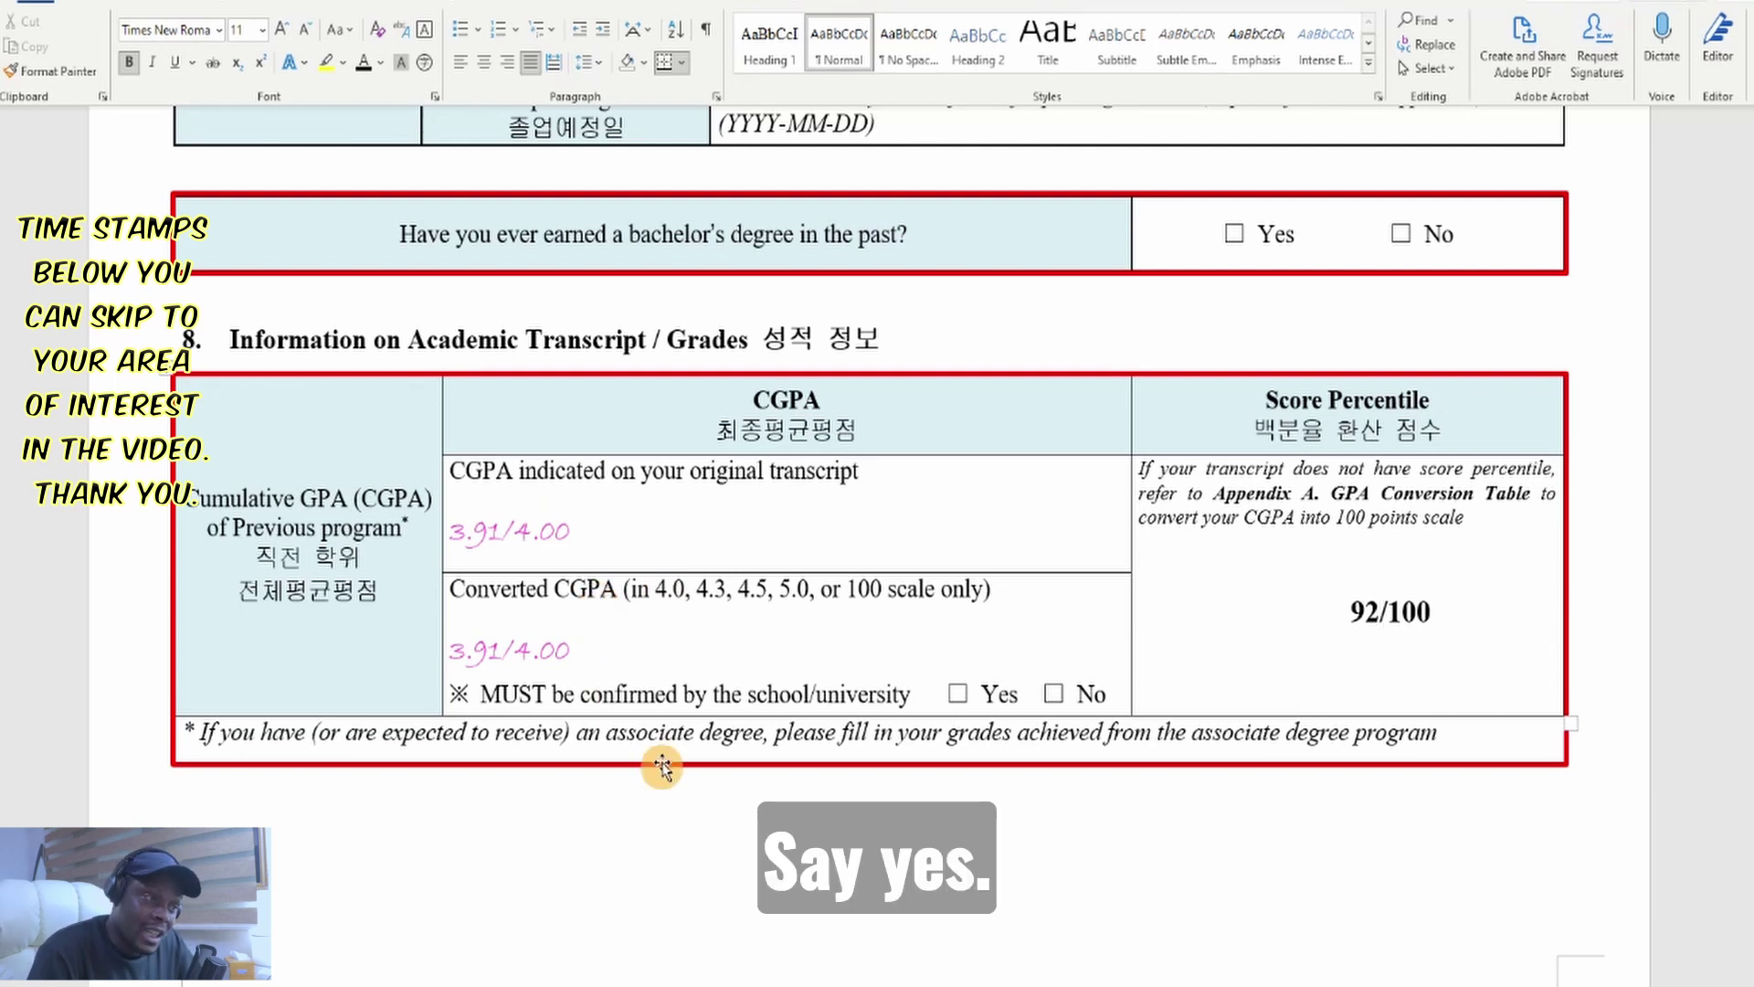
Switch to the Word application form, mark the school confirmation as Yes and clear both 3.91/4.00 entries in the CGPA section
left_click(956, 692)
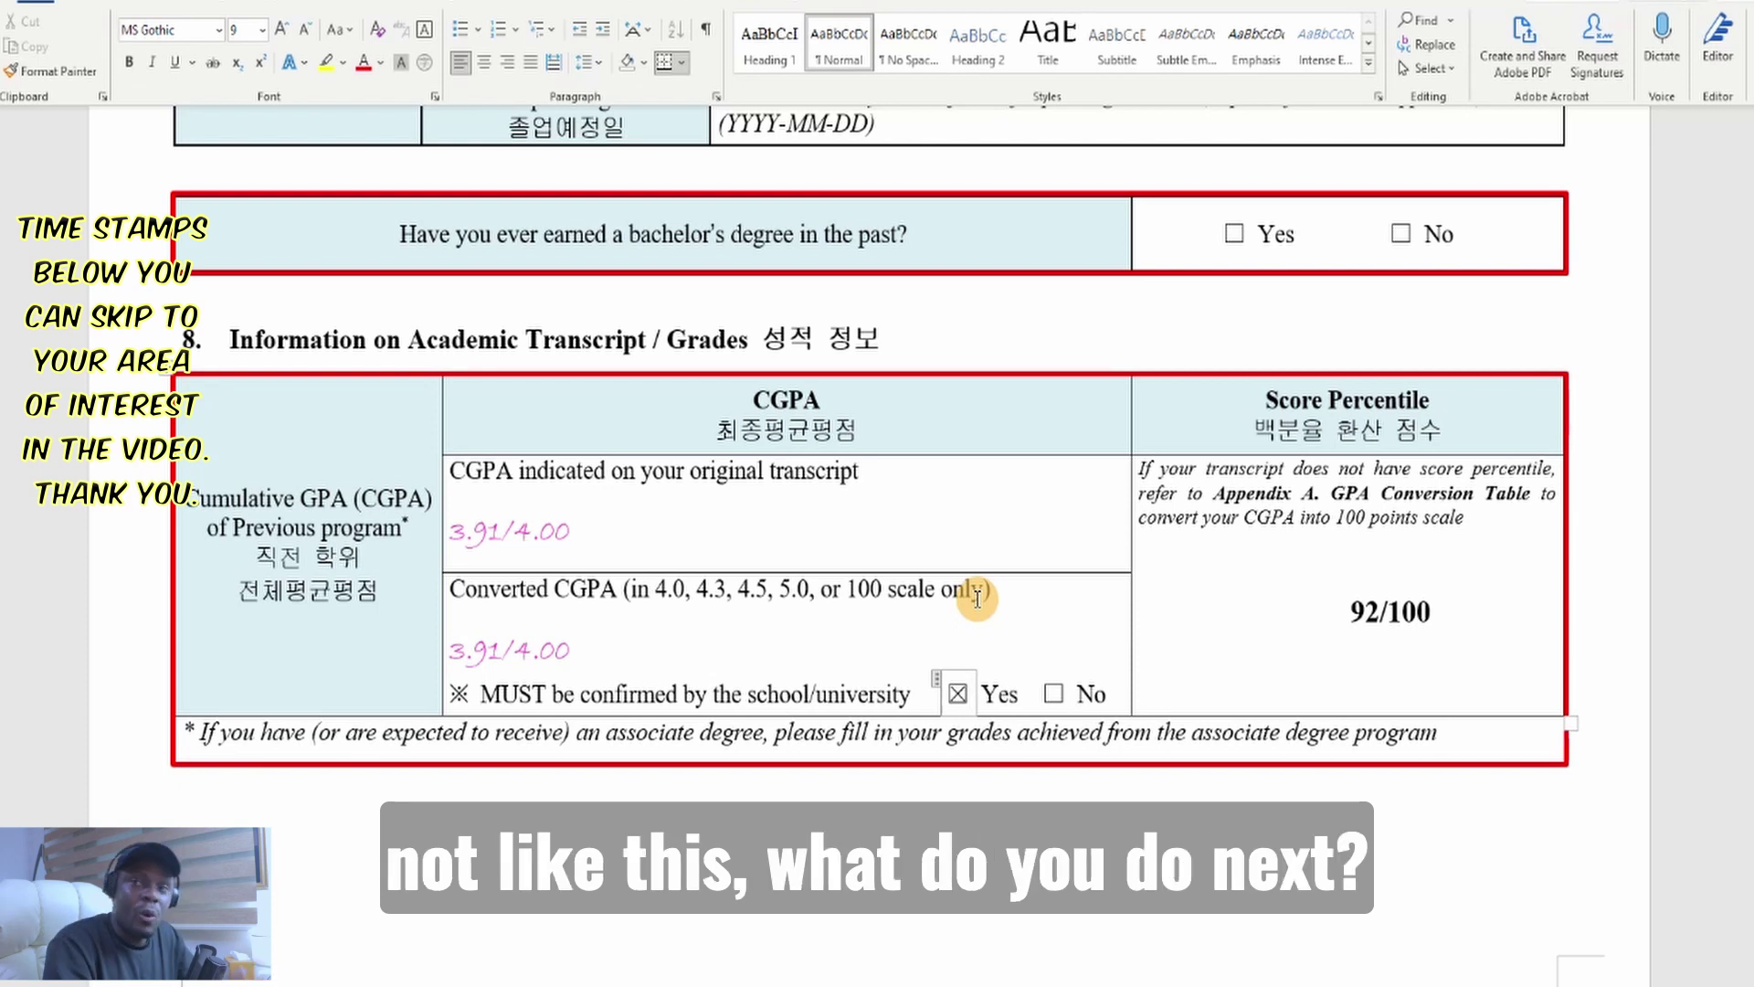
key("ctrl+z")
key("ctrl+z")
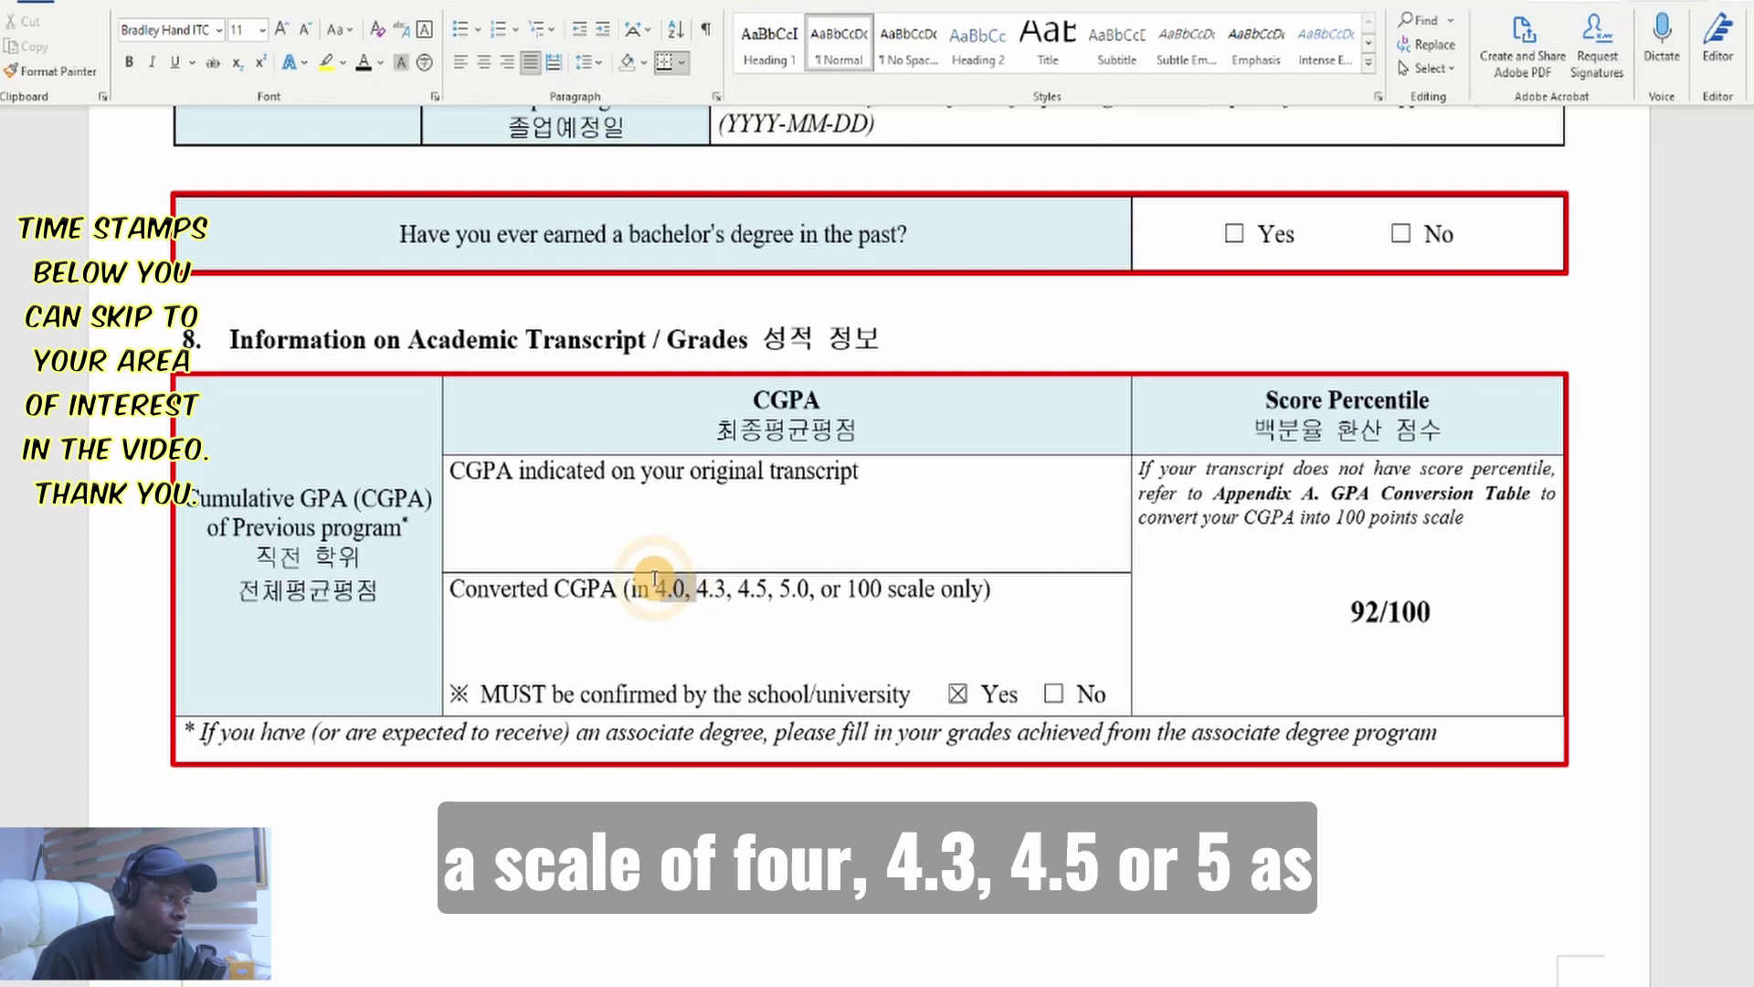
Examine the accepted grading scales listed in the Converted CGPA label
double_click(709, 585)
double_click(754, 588)
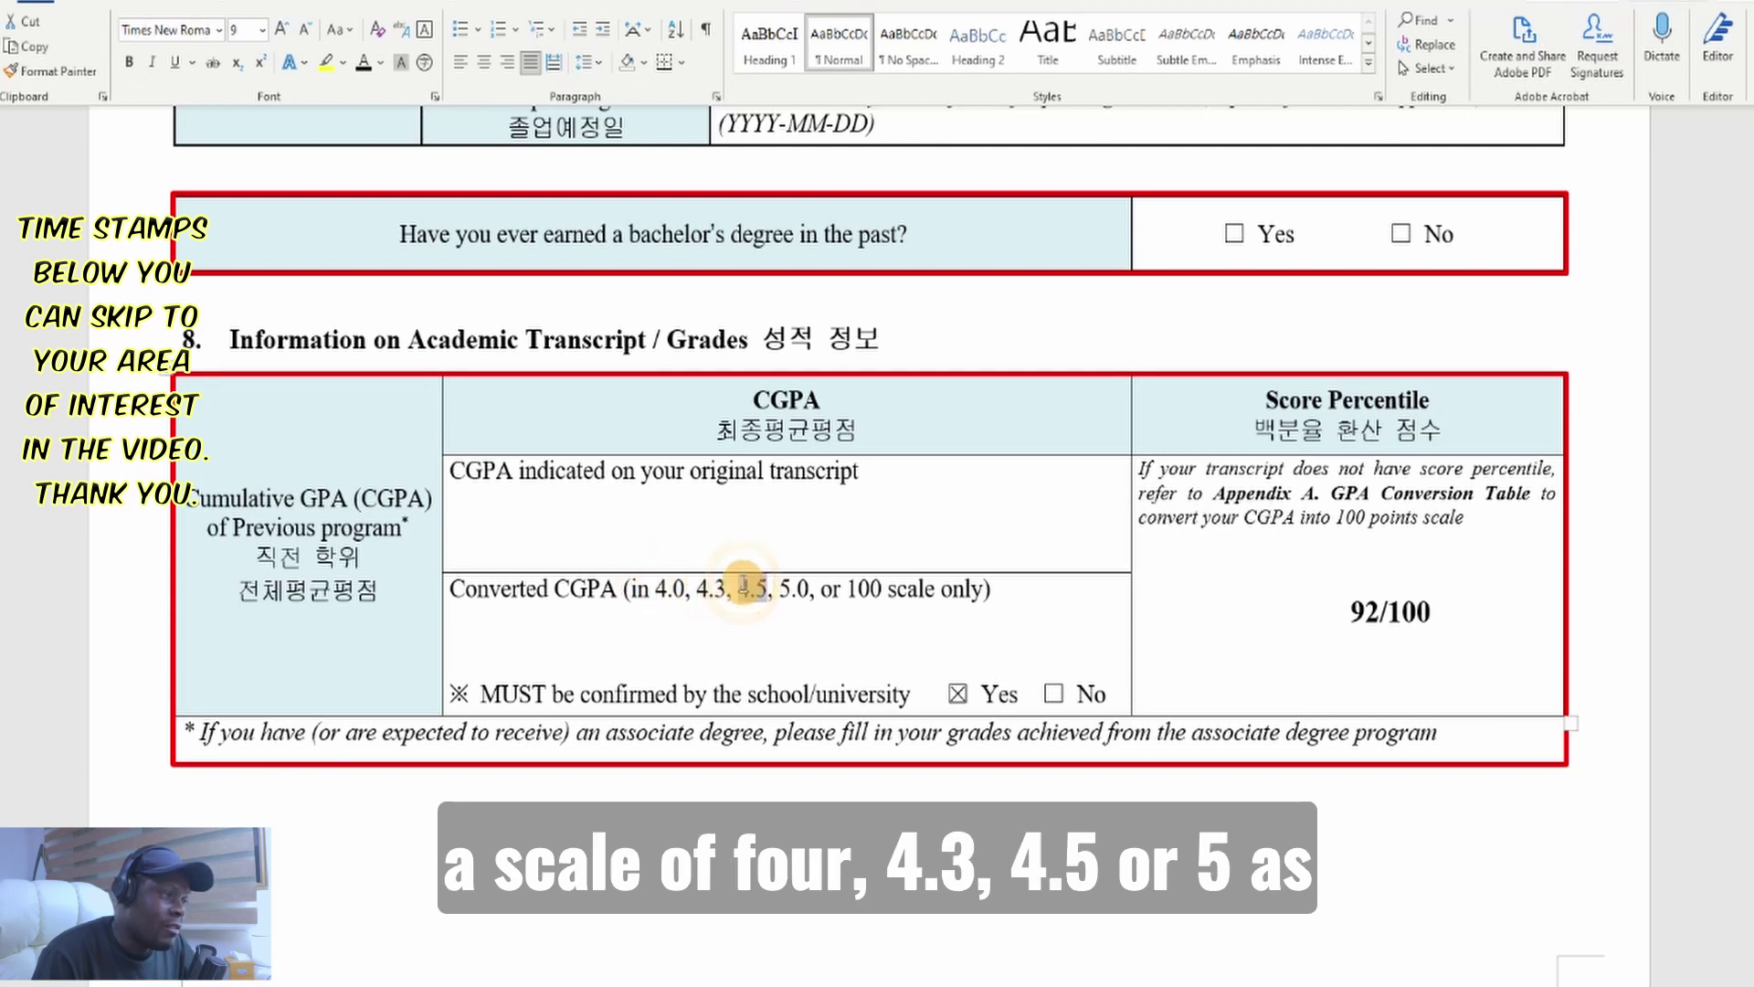
double_click(798, 588)
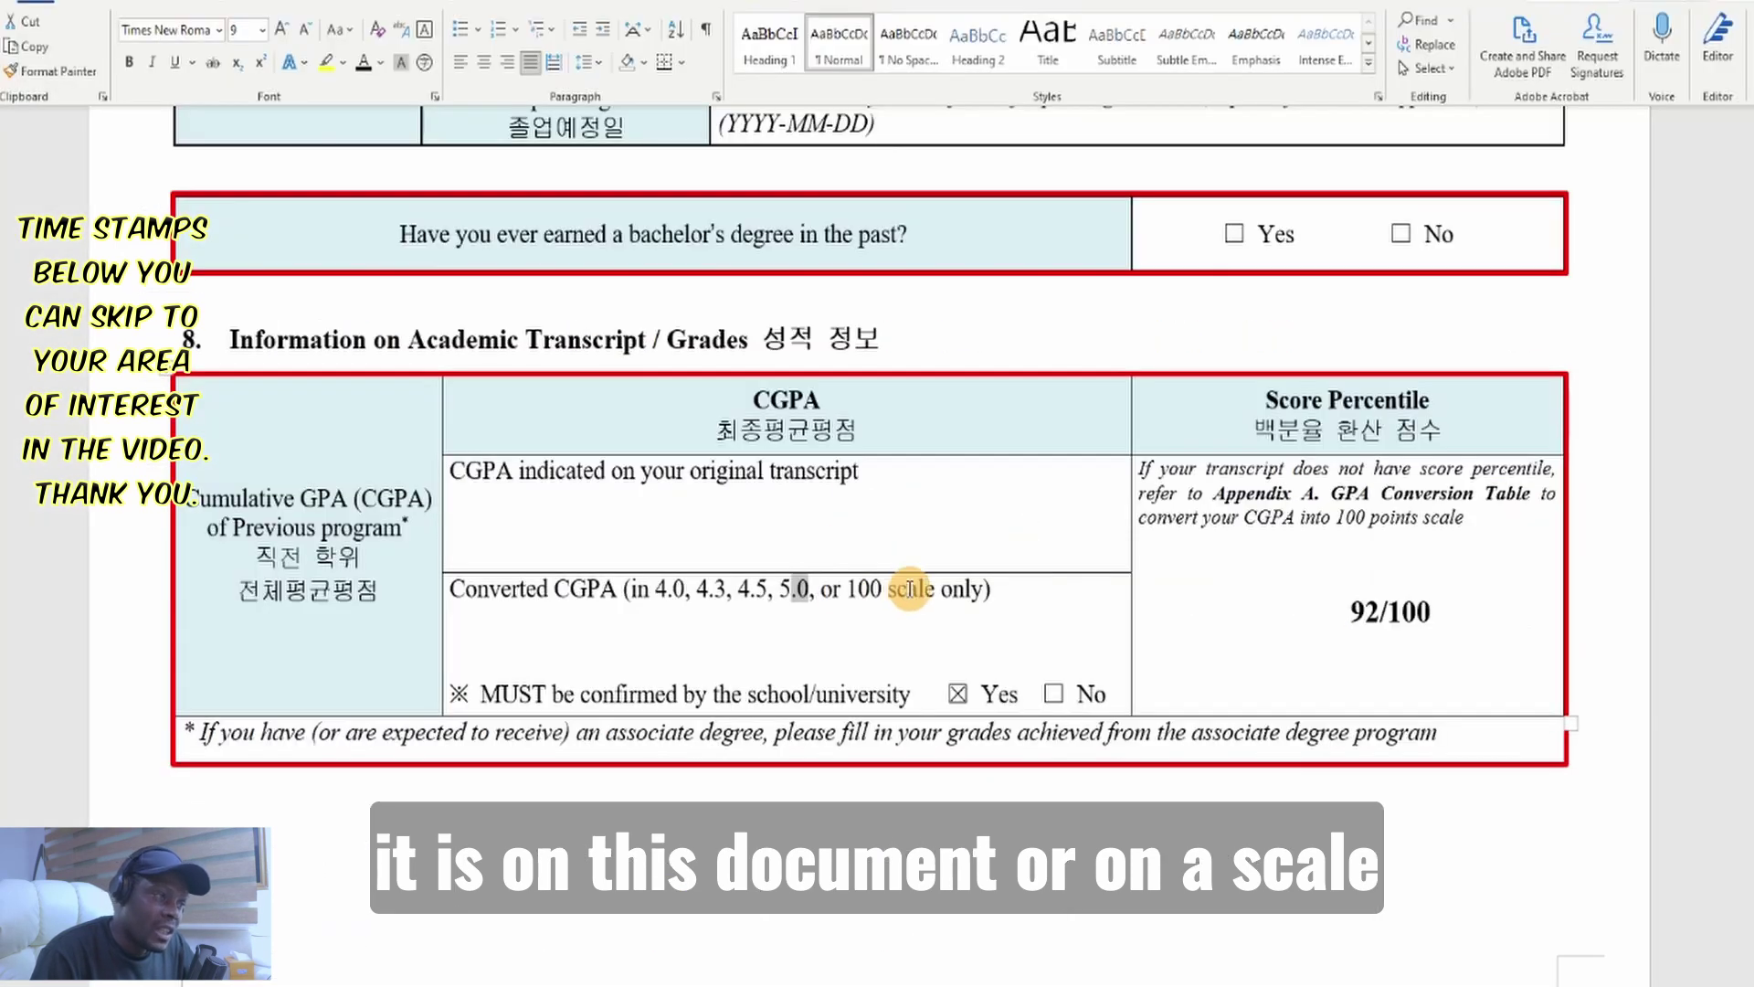
left_click_drag(918, 588, 852, 588)
left_click(790, 663)
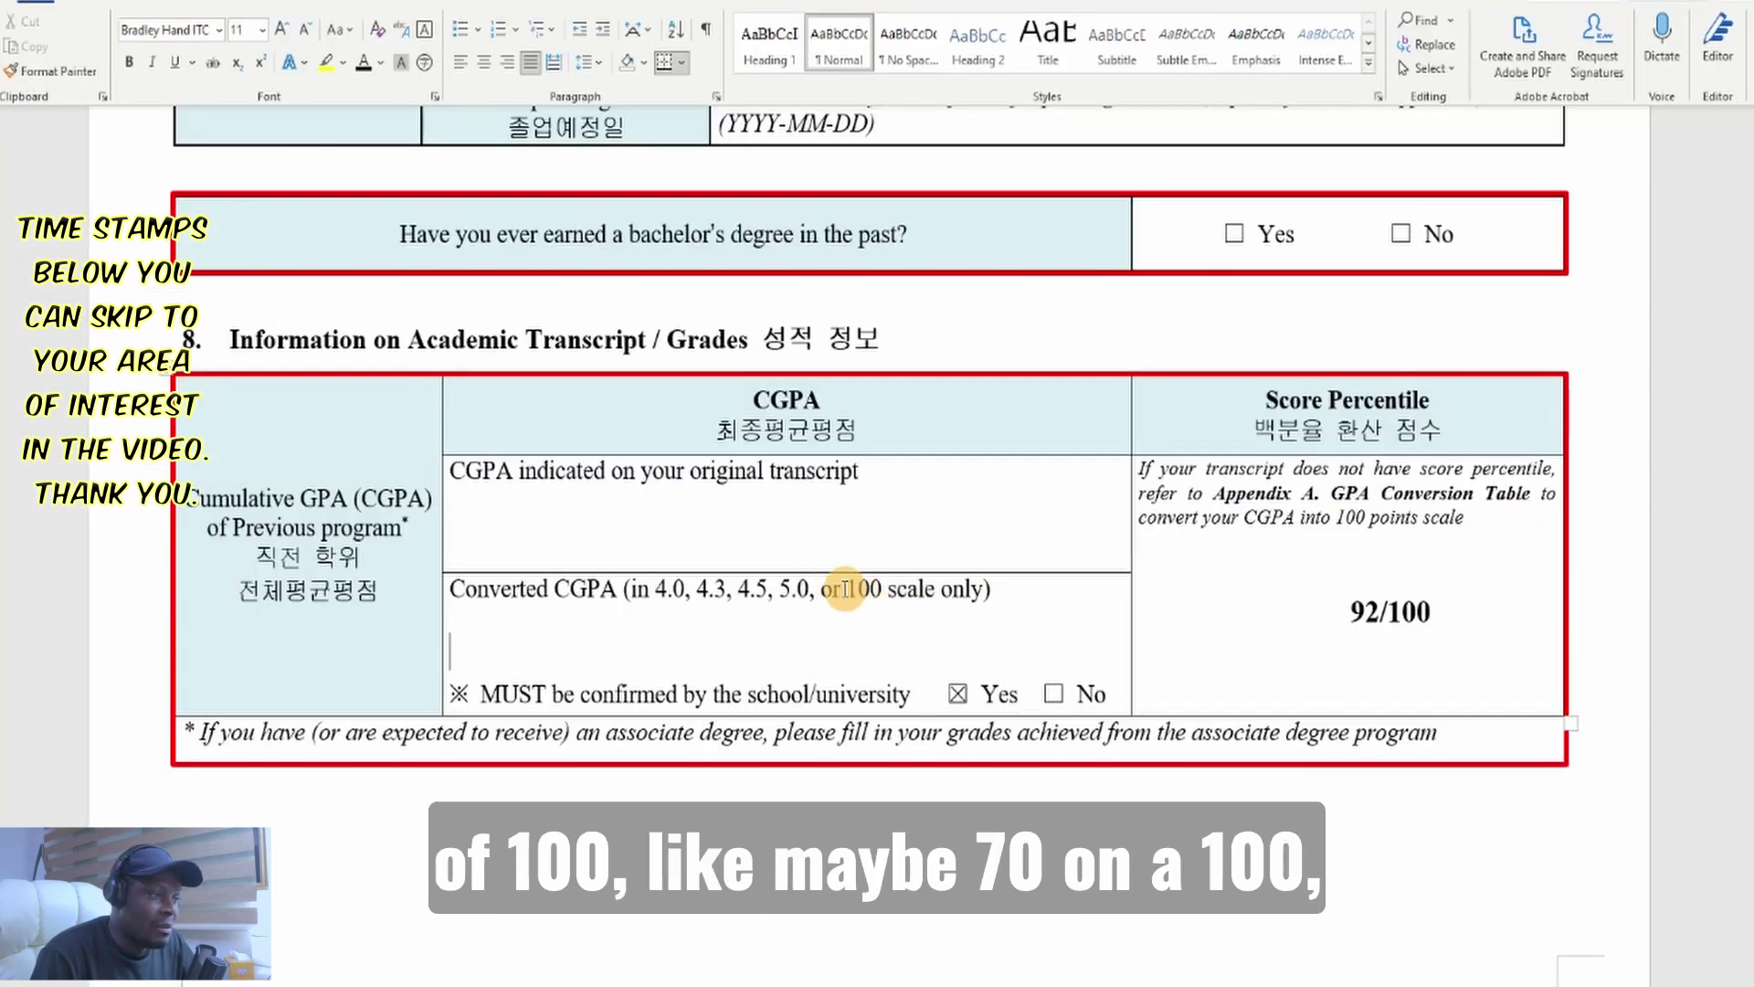
Enter the sample grades "A+ OR A A+=100" and "A=100" on two lines under the CGPA indicated on the original transcript
left_click(534, 527)
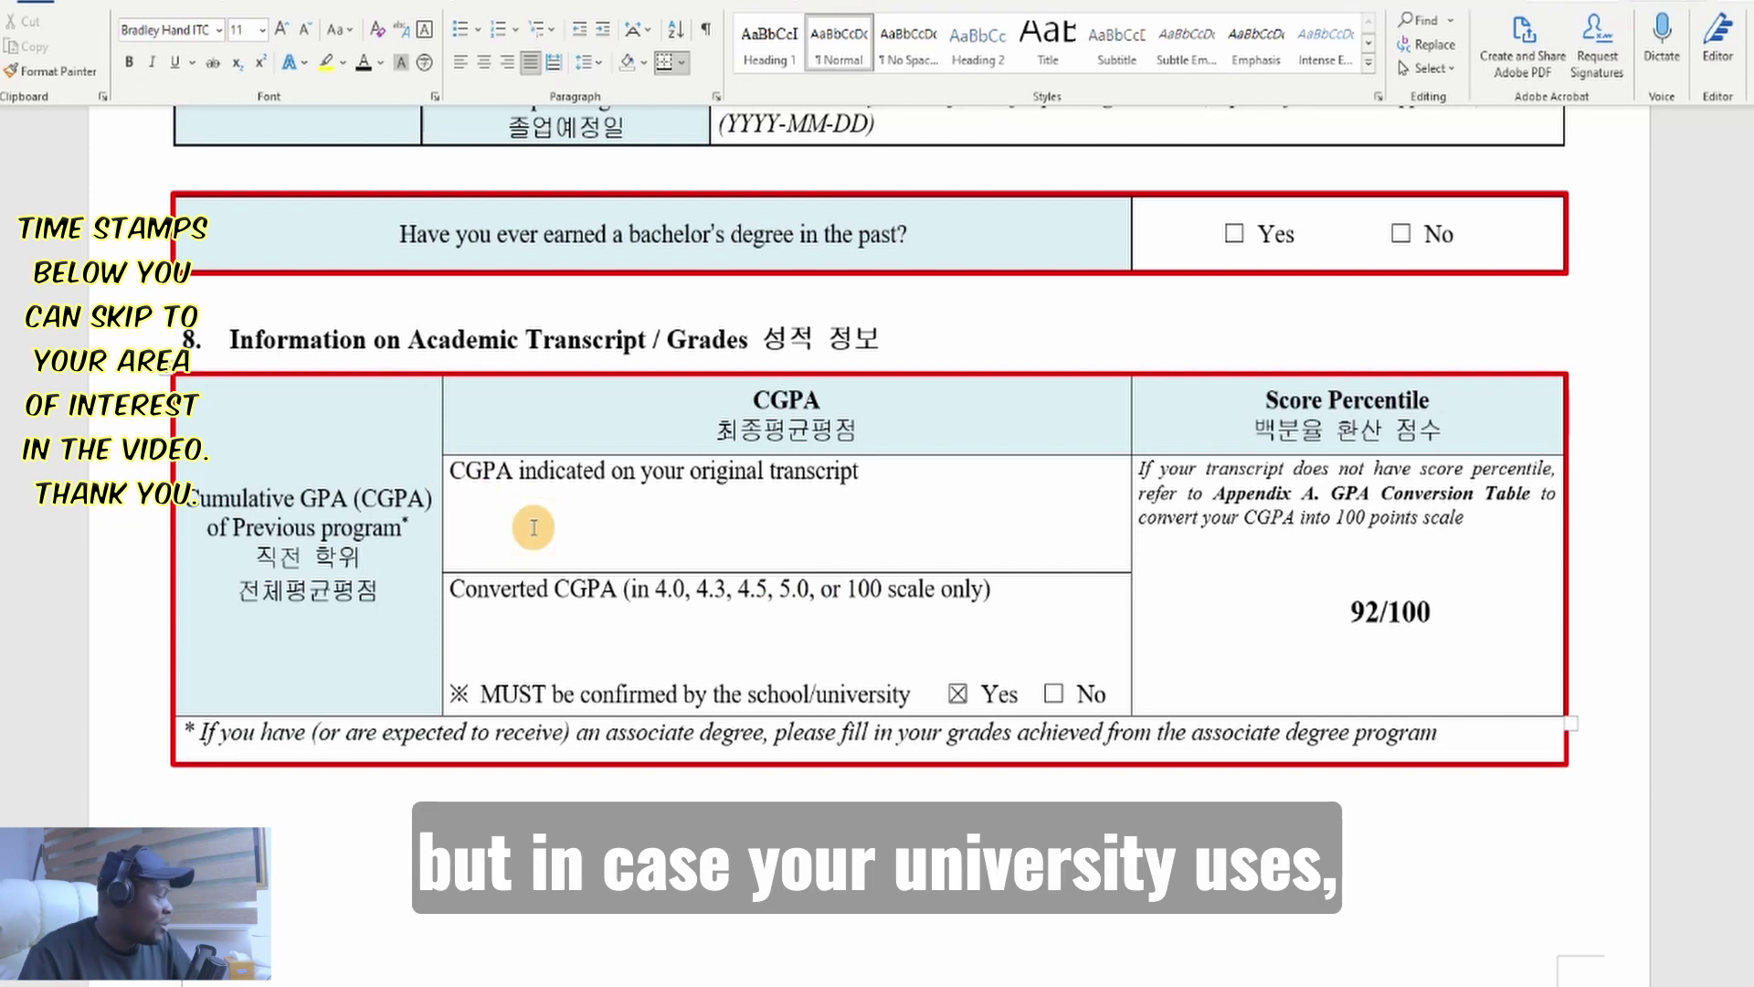
type("A")
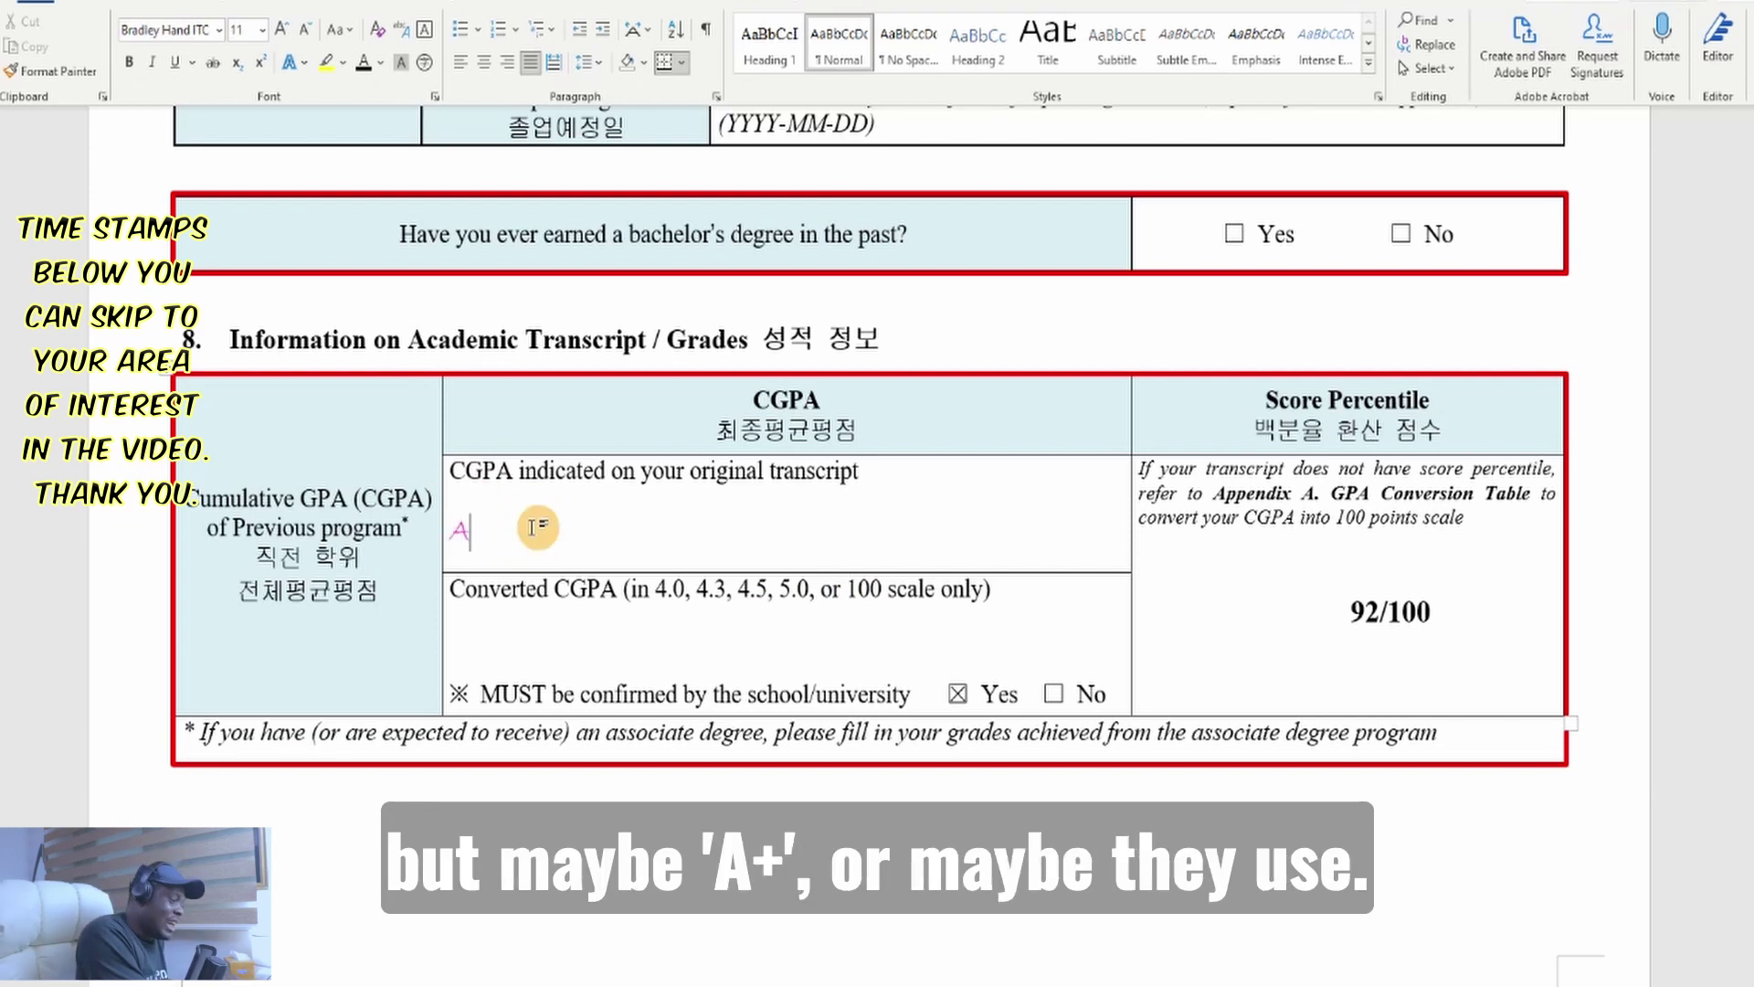
type("+ OR ")
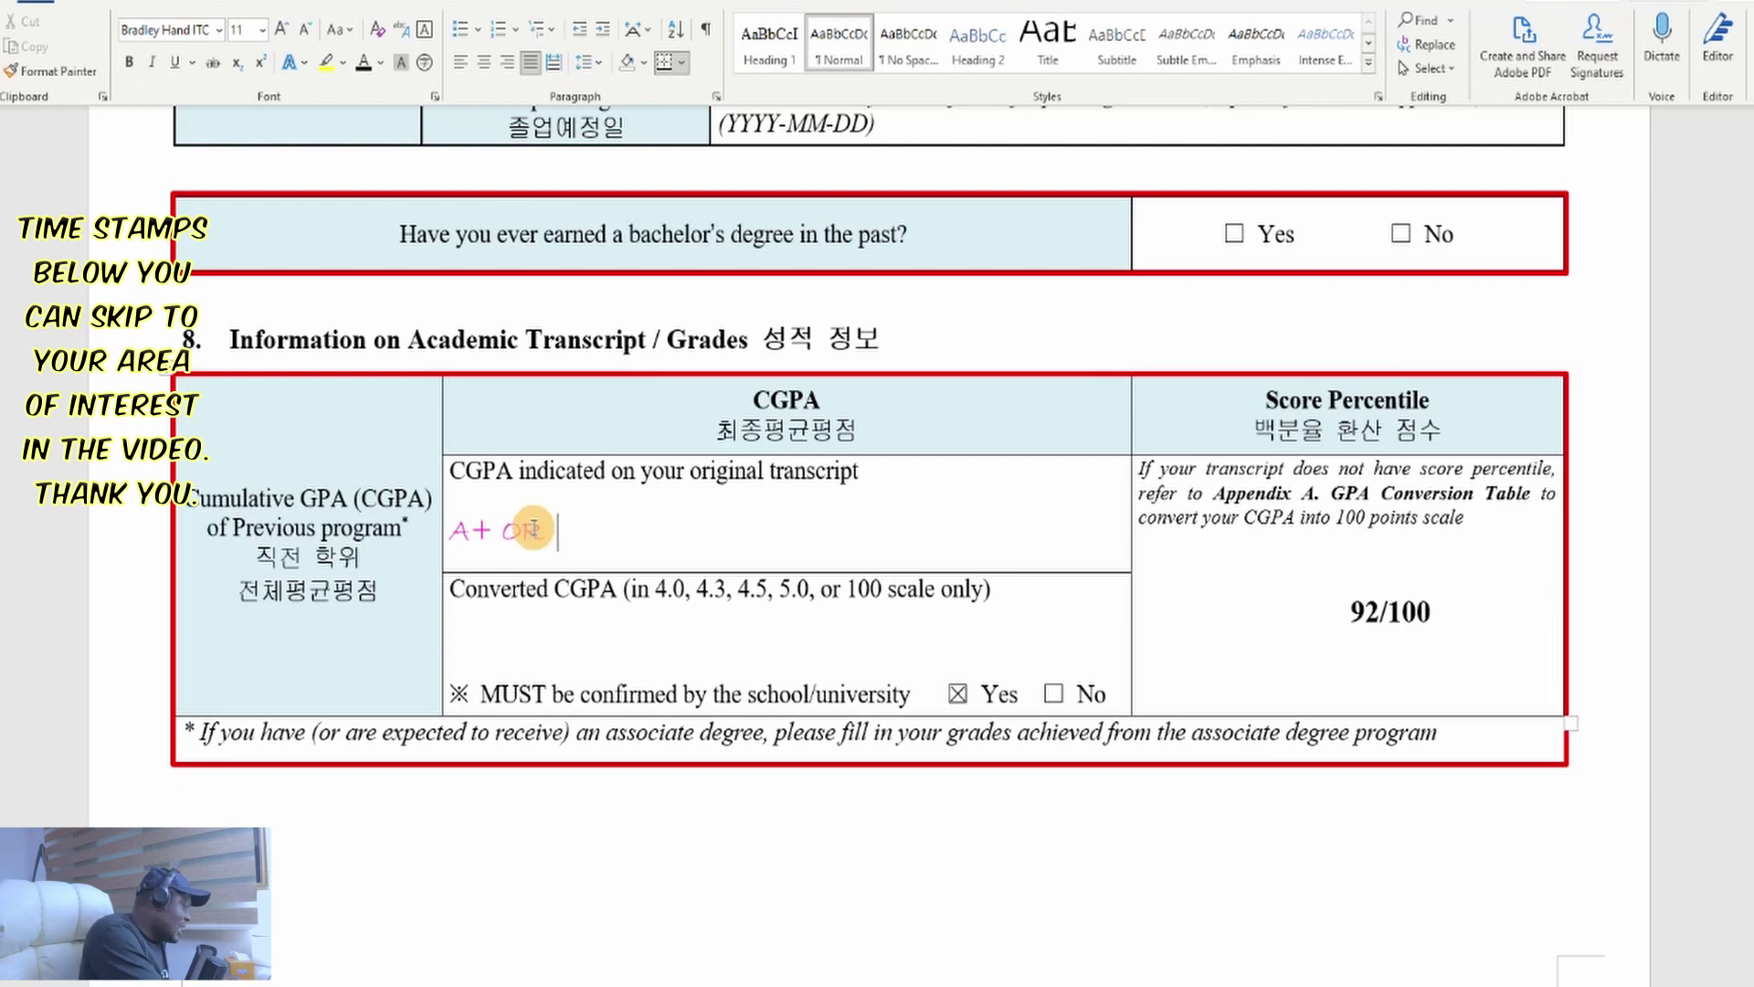
type("A")
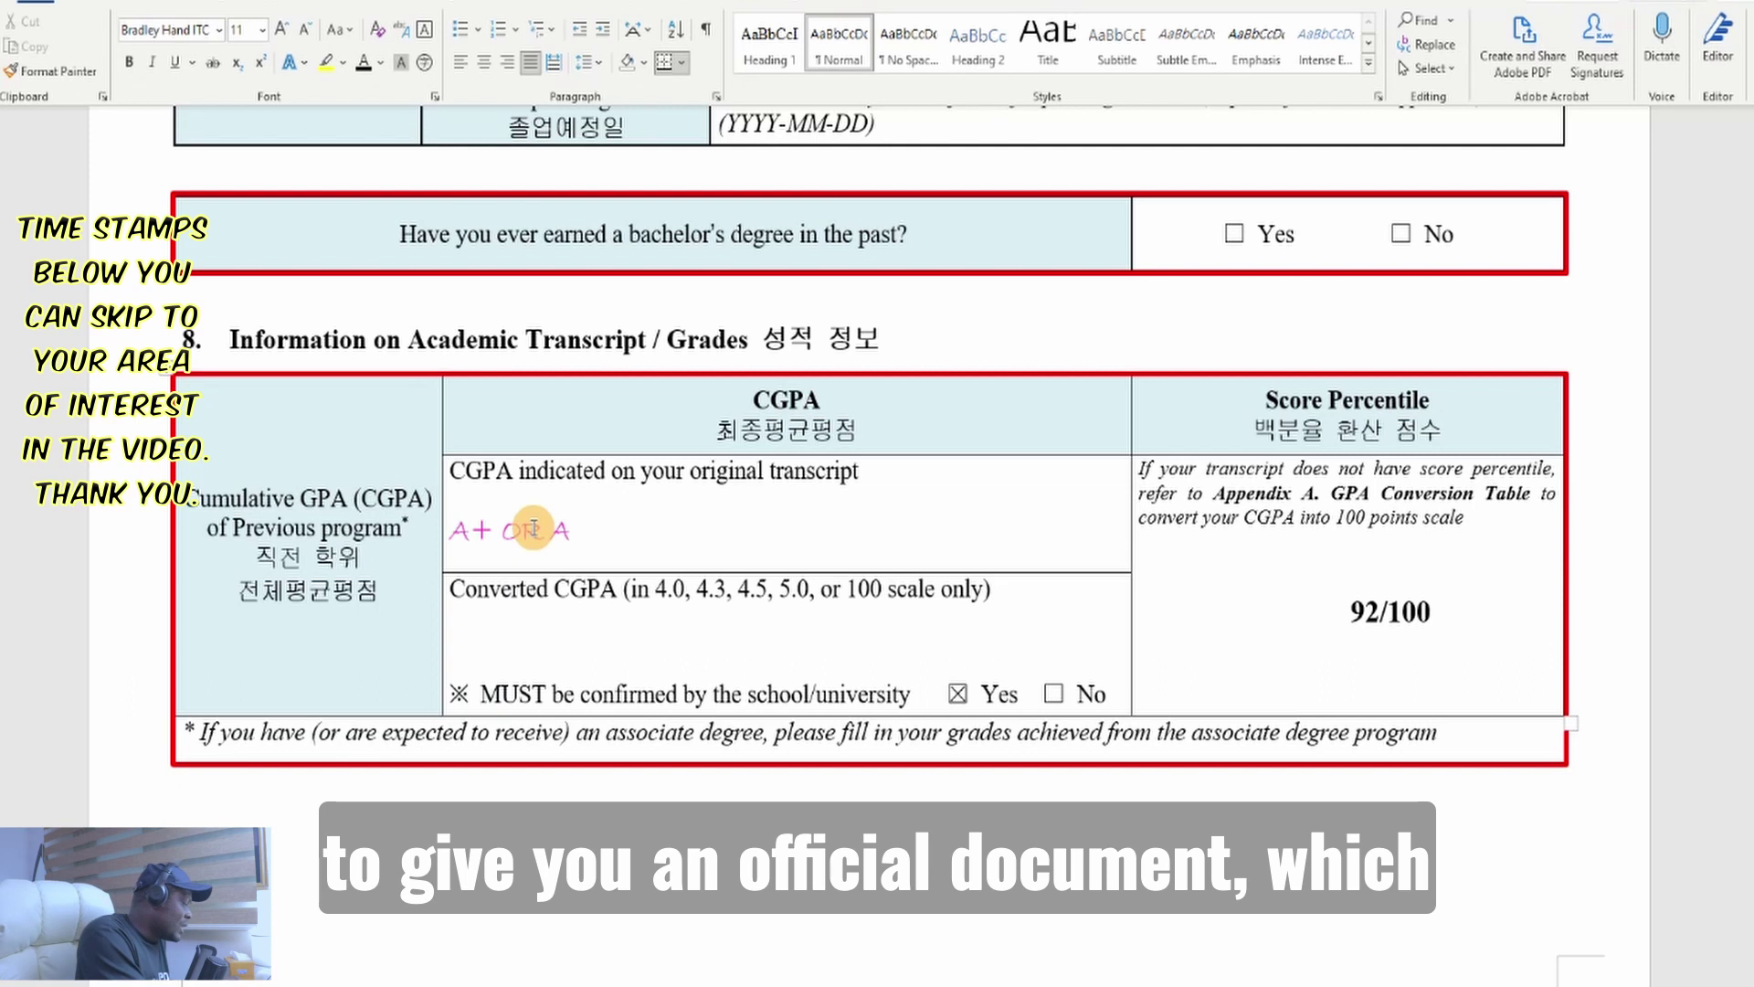
type("A")
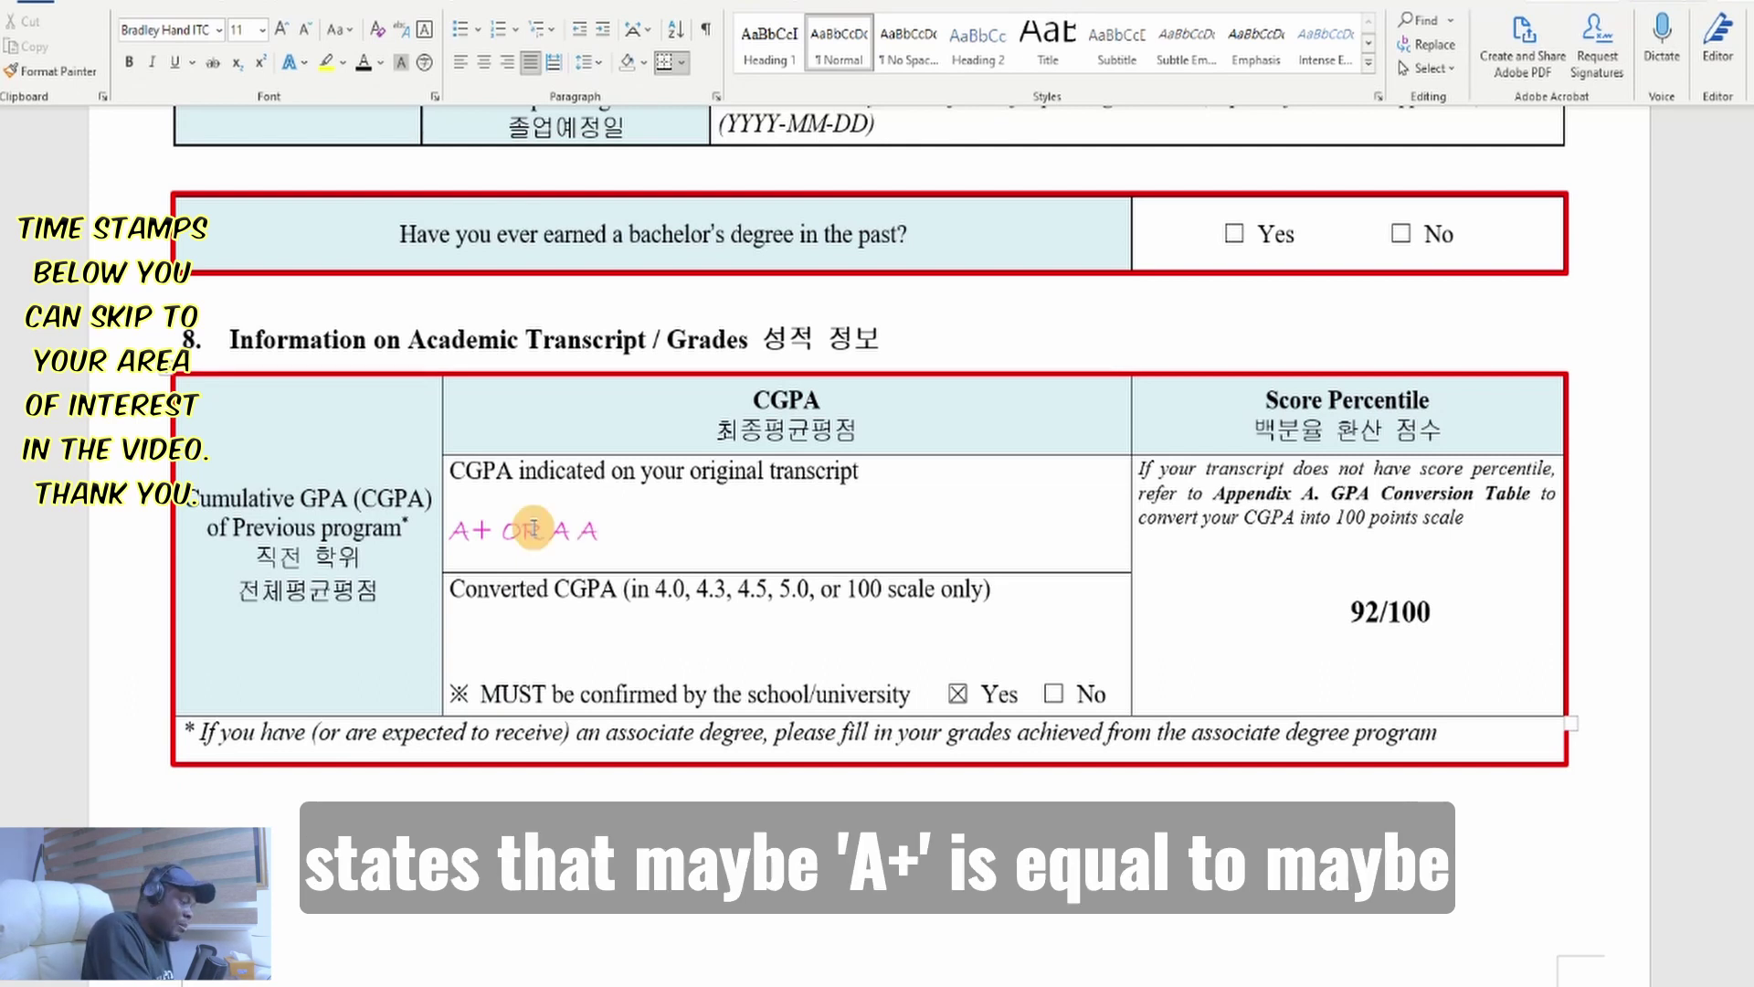
type("+=100")
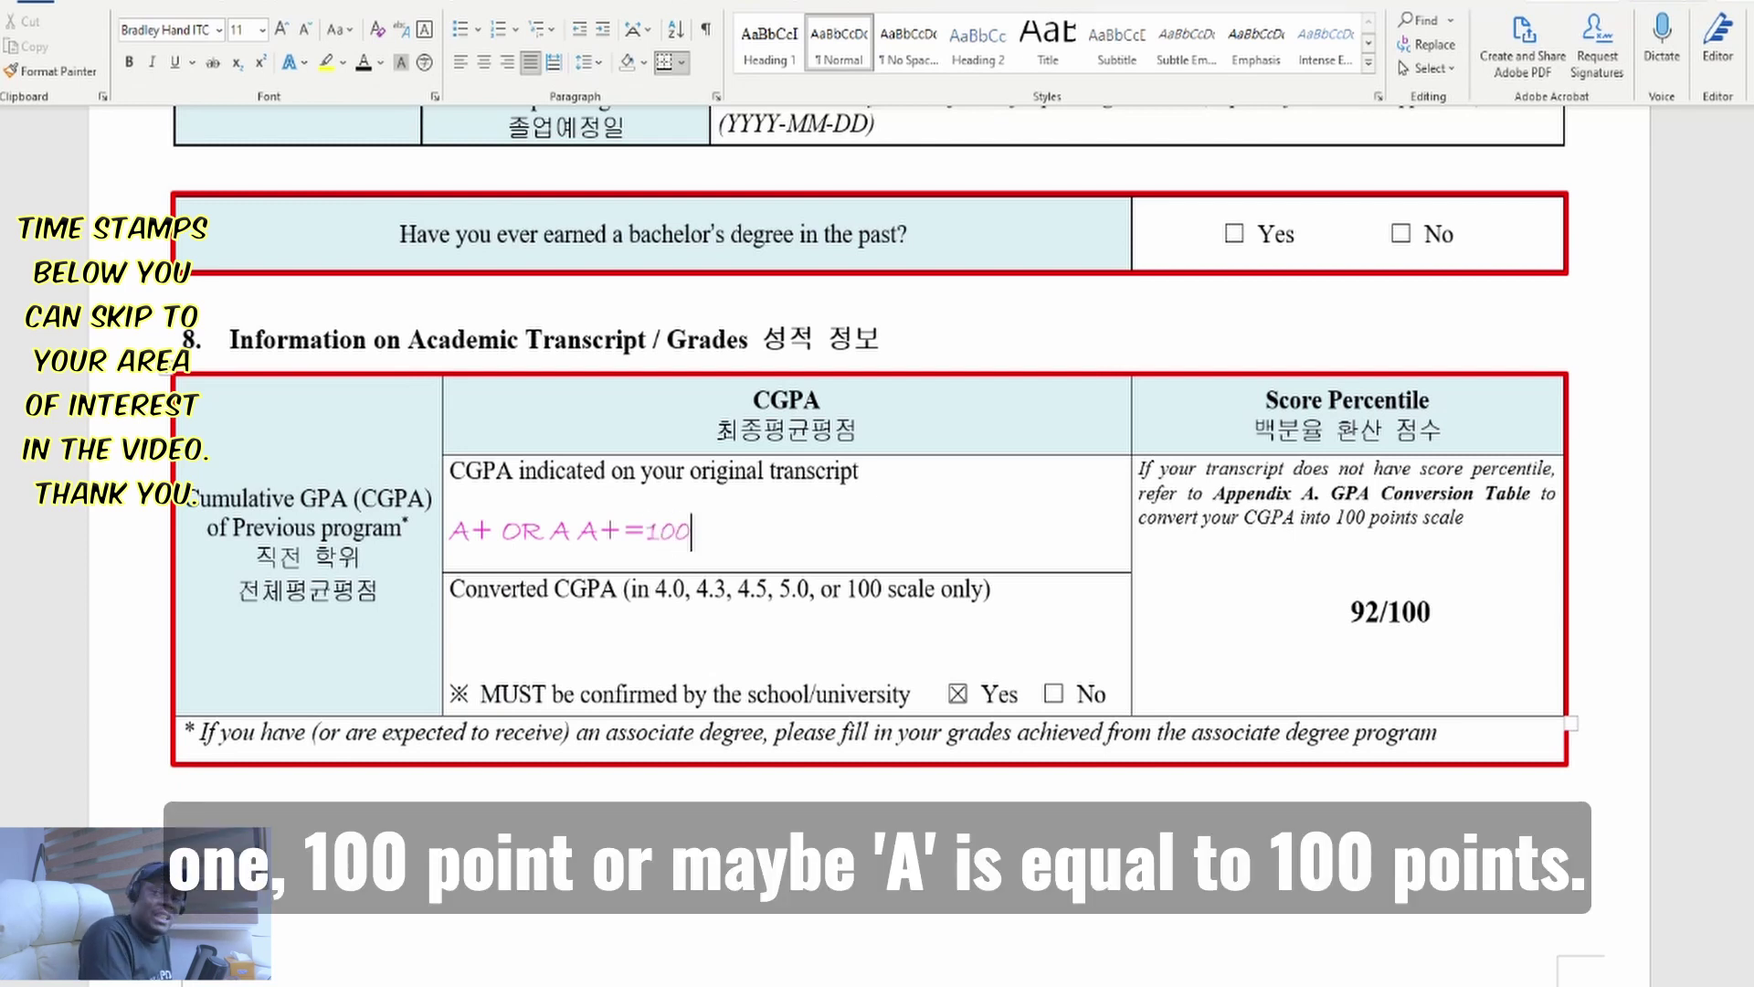
key("Return")
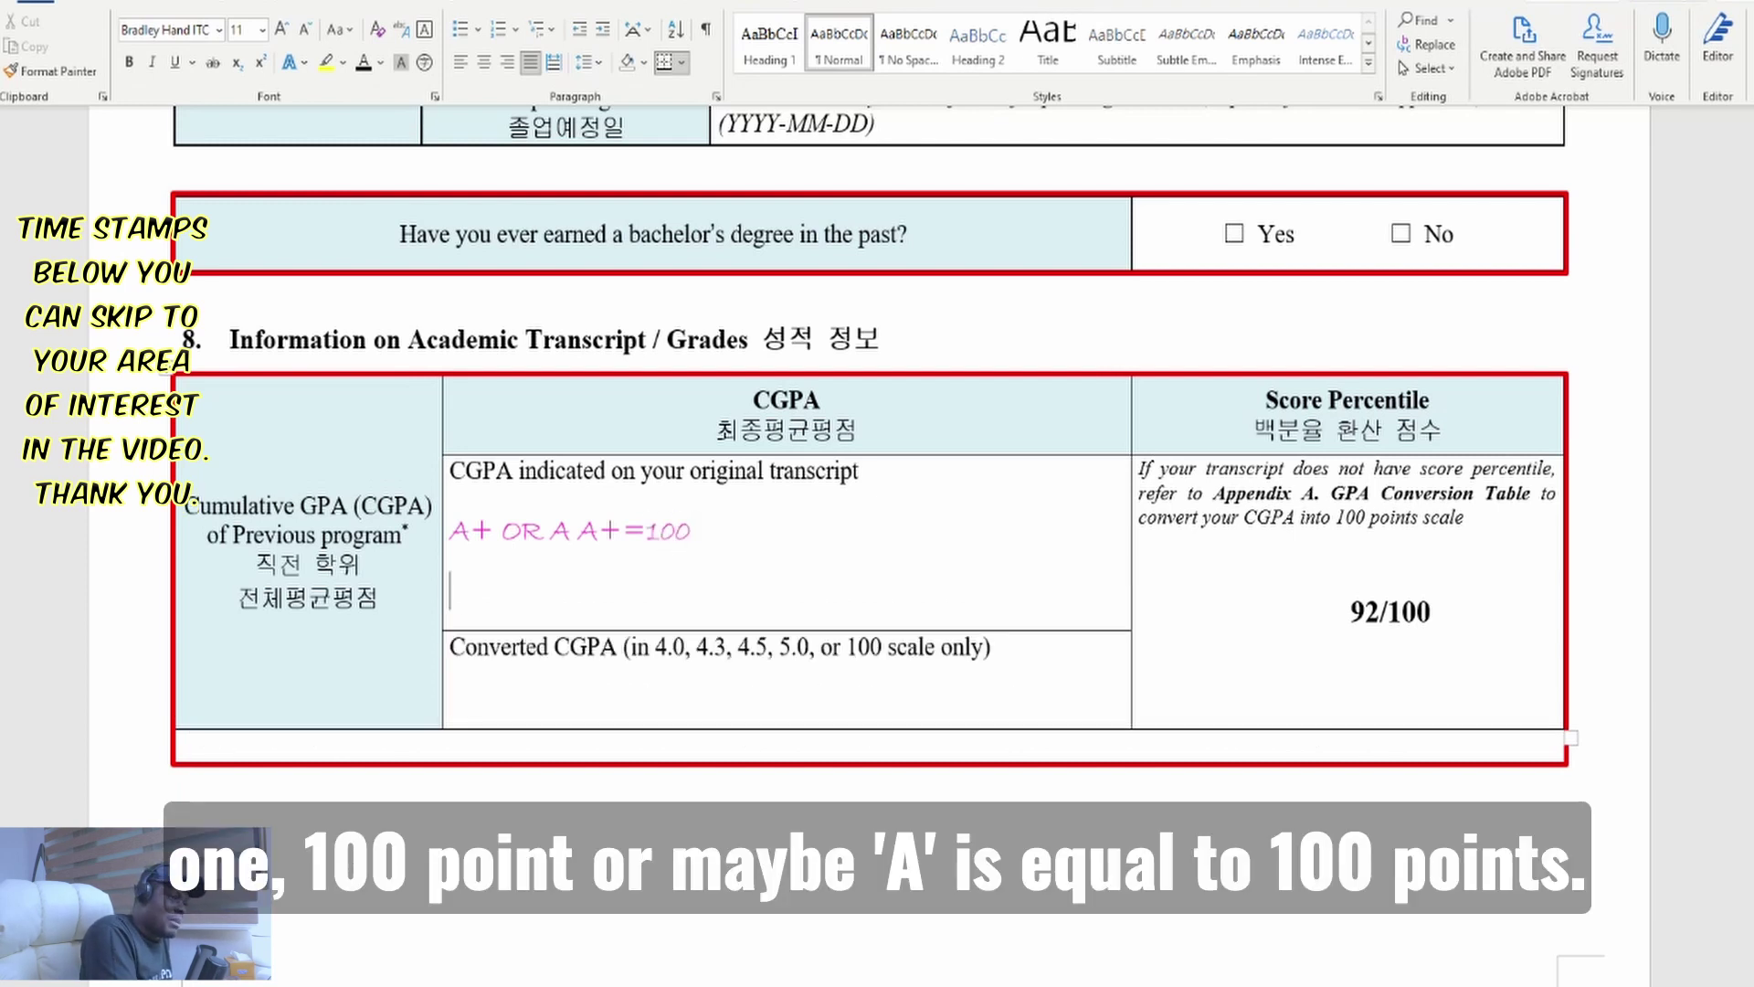
type("A")
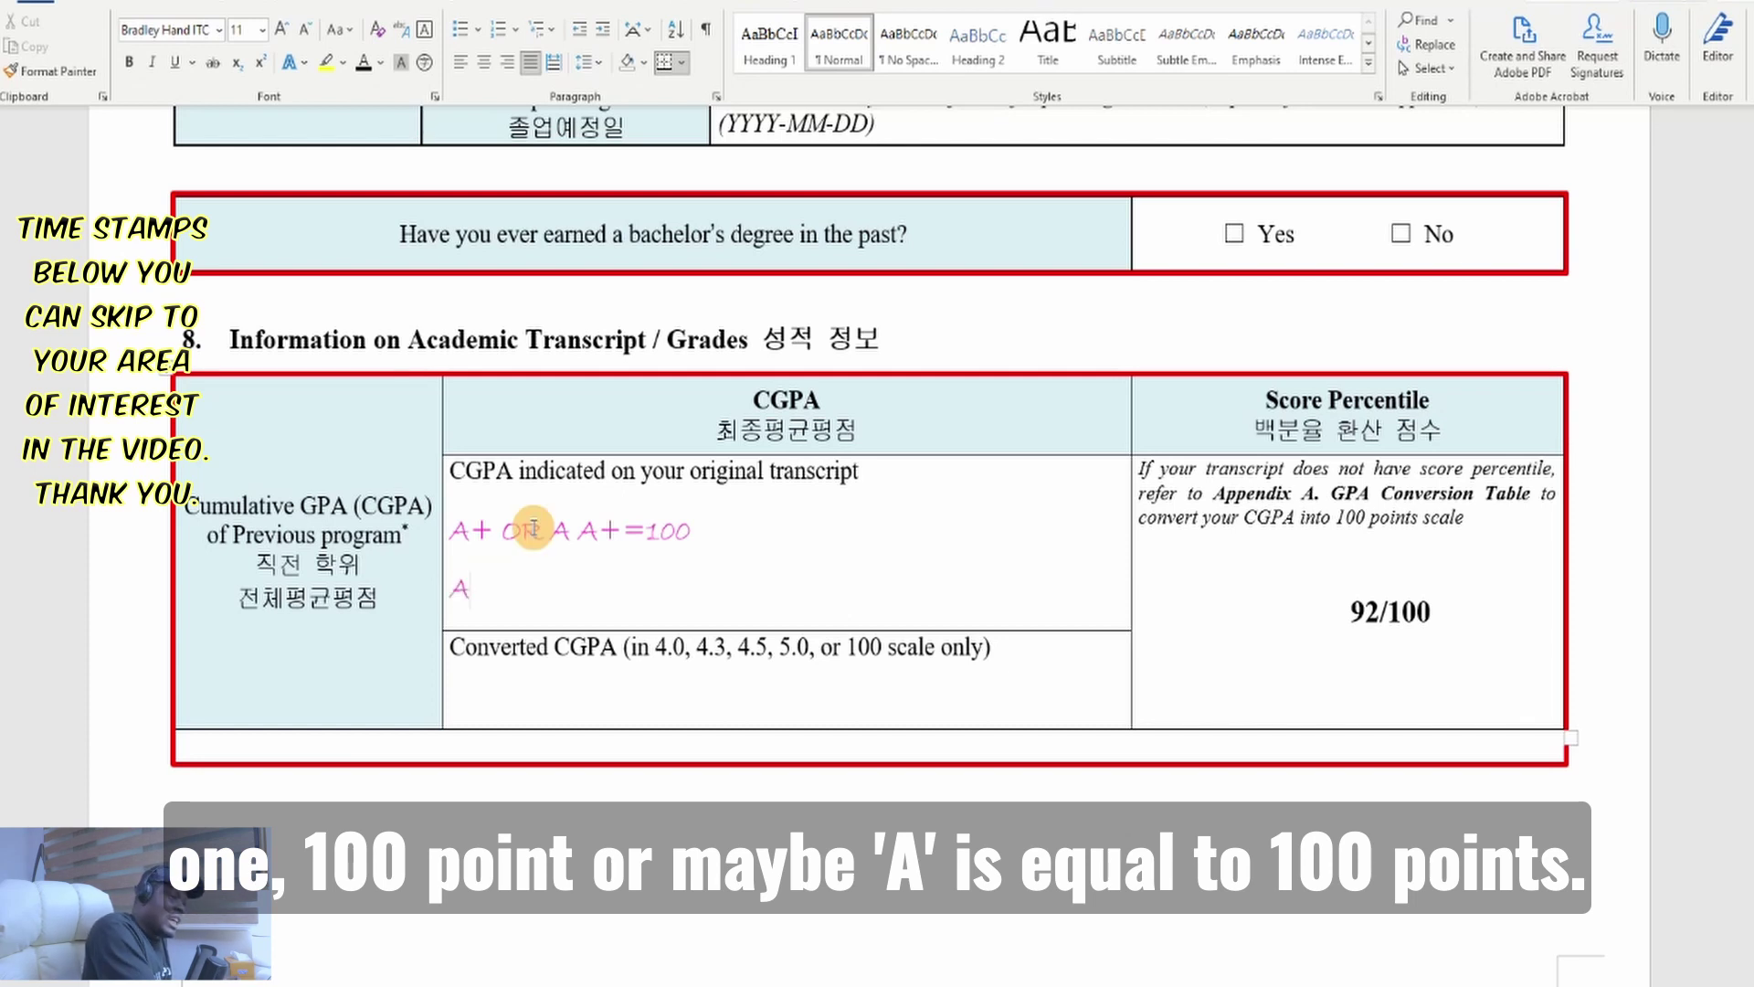
type("=100")
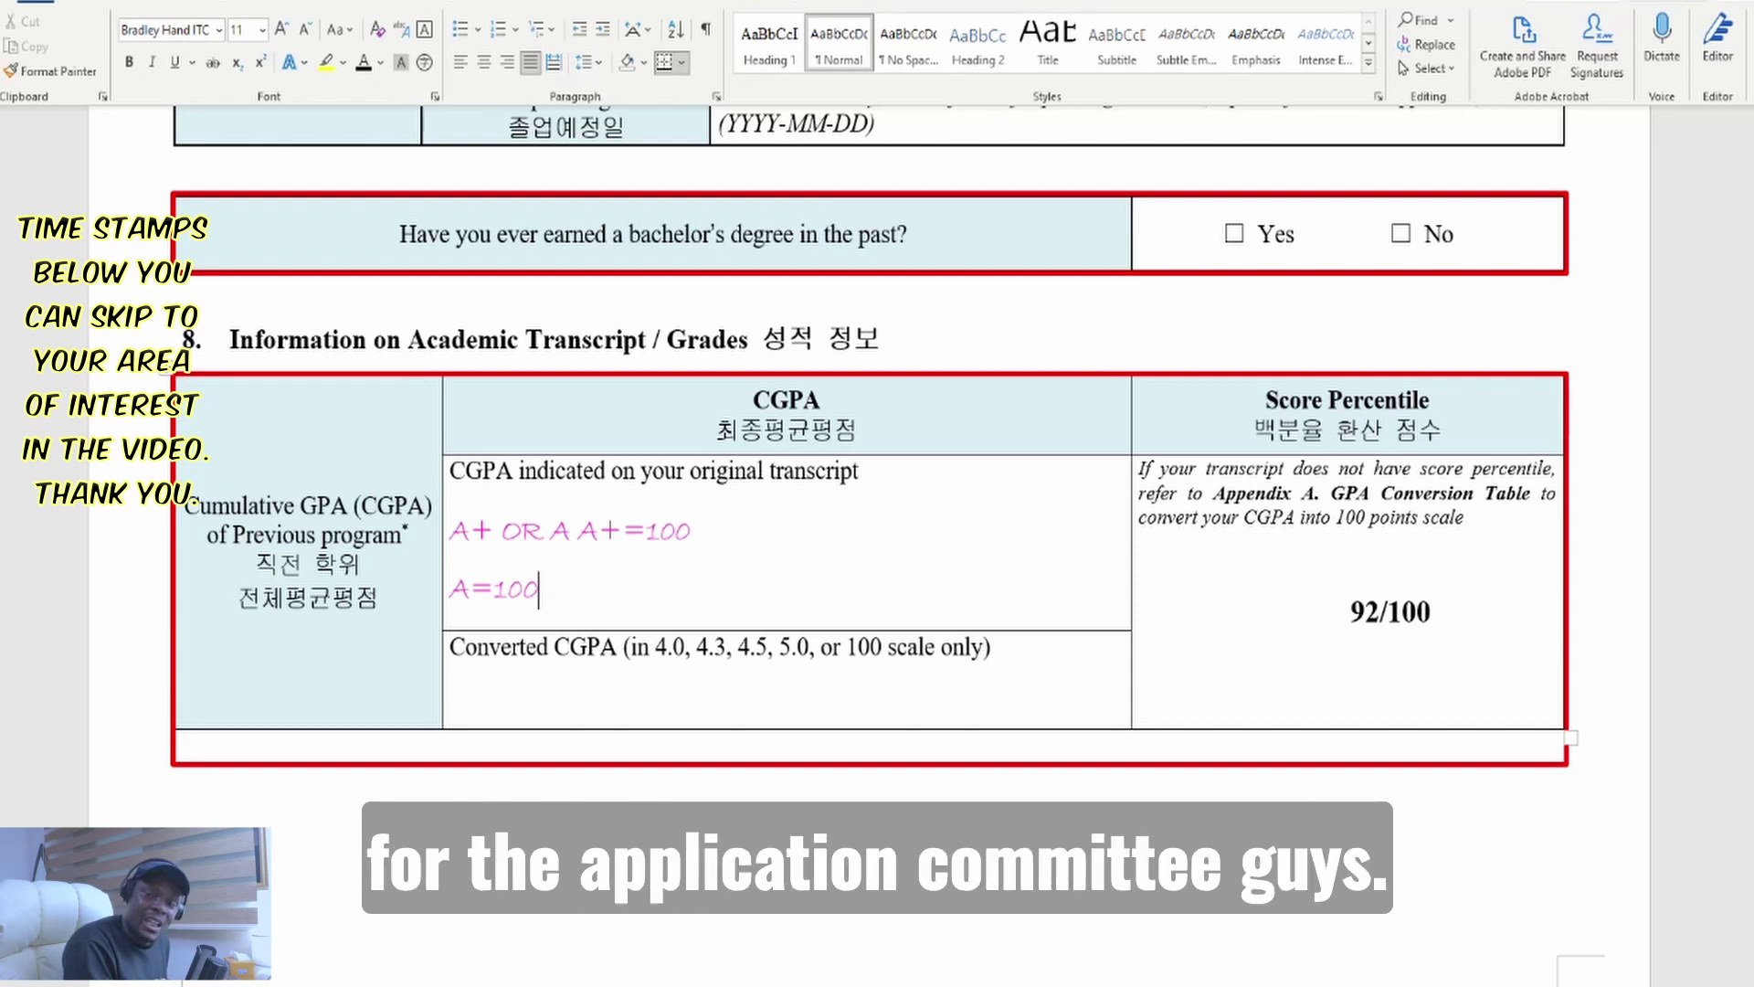
Erase both sample grade lines from the original transcript CGPA cell
key("BackSpace")
key("BackSpace")
key("BackSpace")
key("BackSpace")
key("BackSpace")
key("BackSpace")
key("BackSpace")
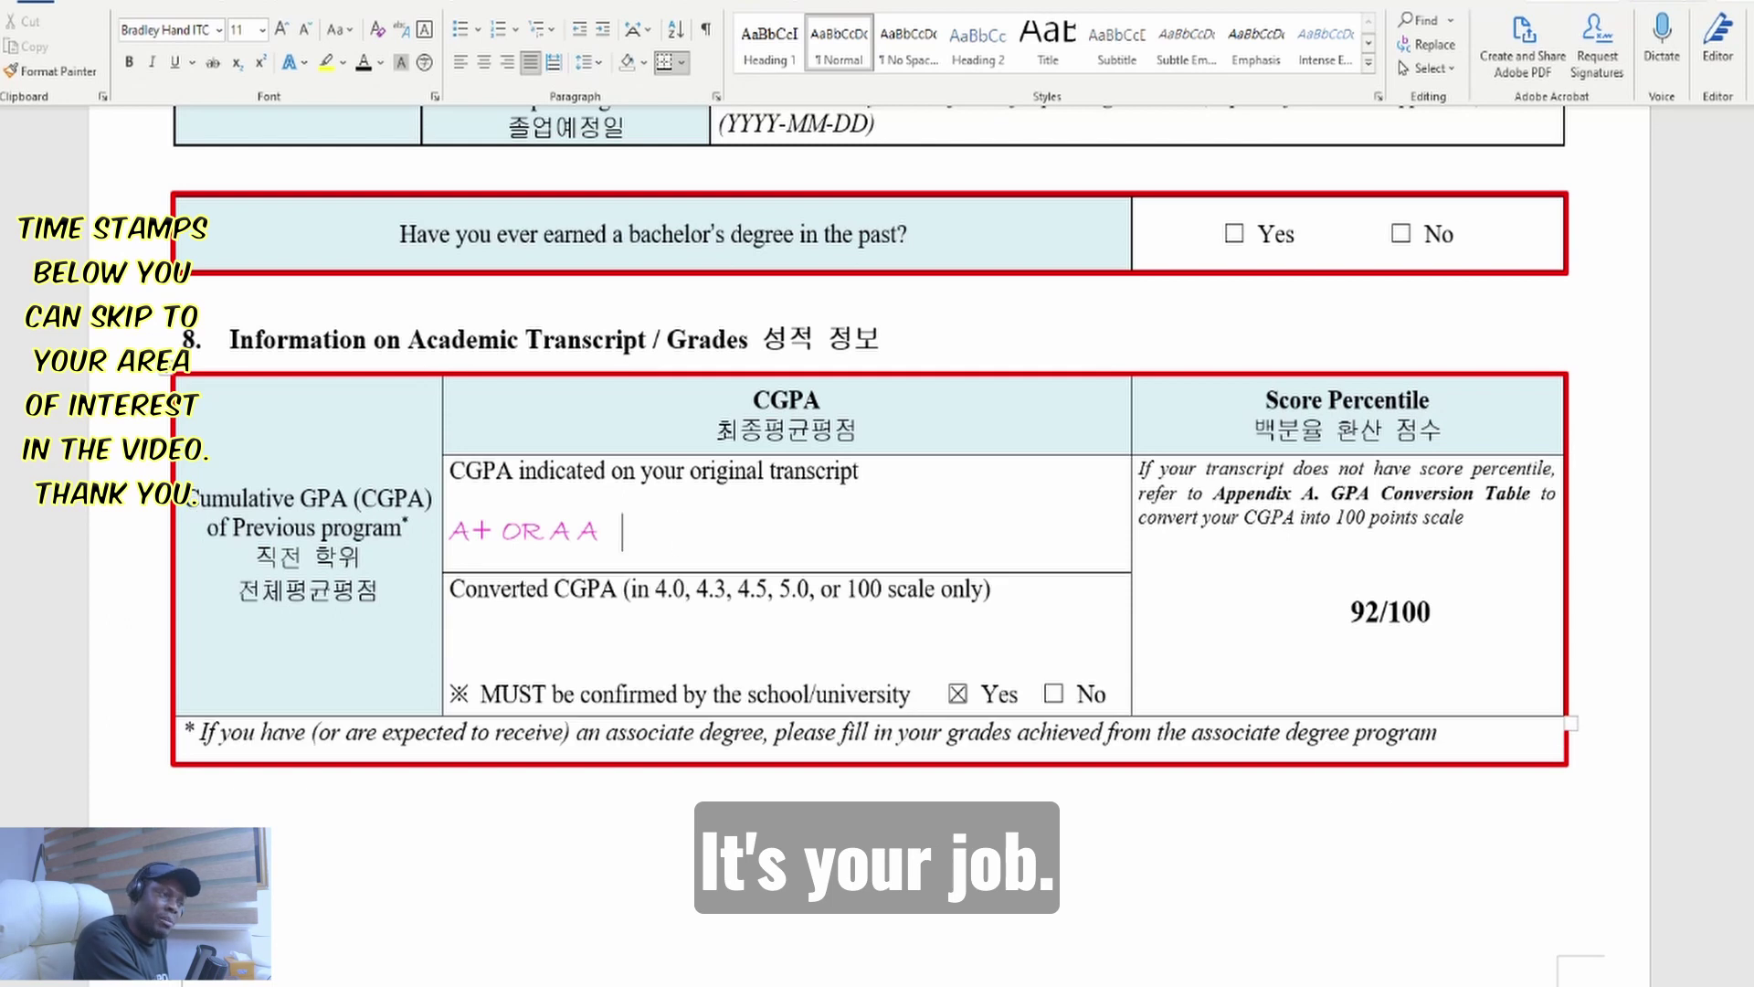
key("BackSpace")
key("BackSpace")
key("BackSpace")
key("BackSpace")
key("BackSpace")
key("BackSpace")
key("BackSpace")
key("BackSpace")
key("BackSpace")
key("BackSpace")
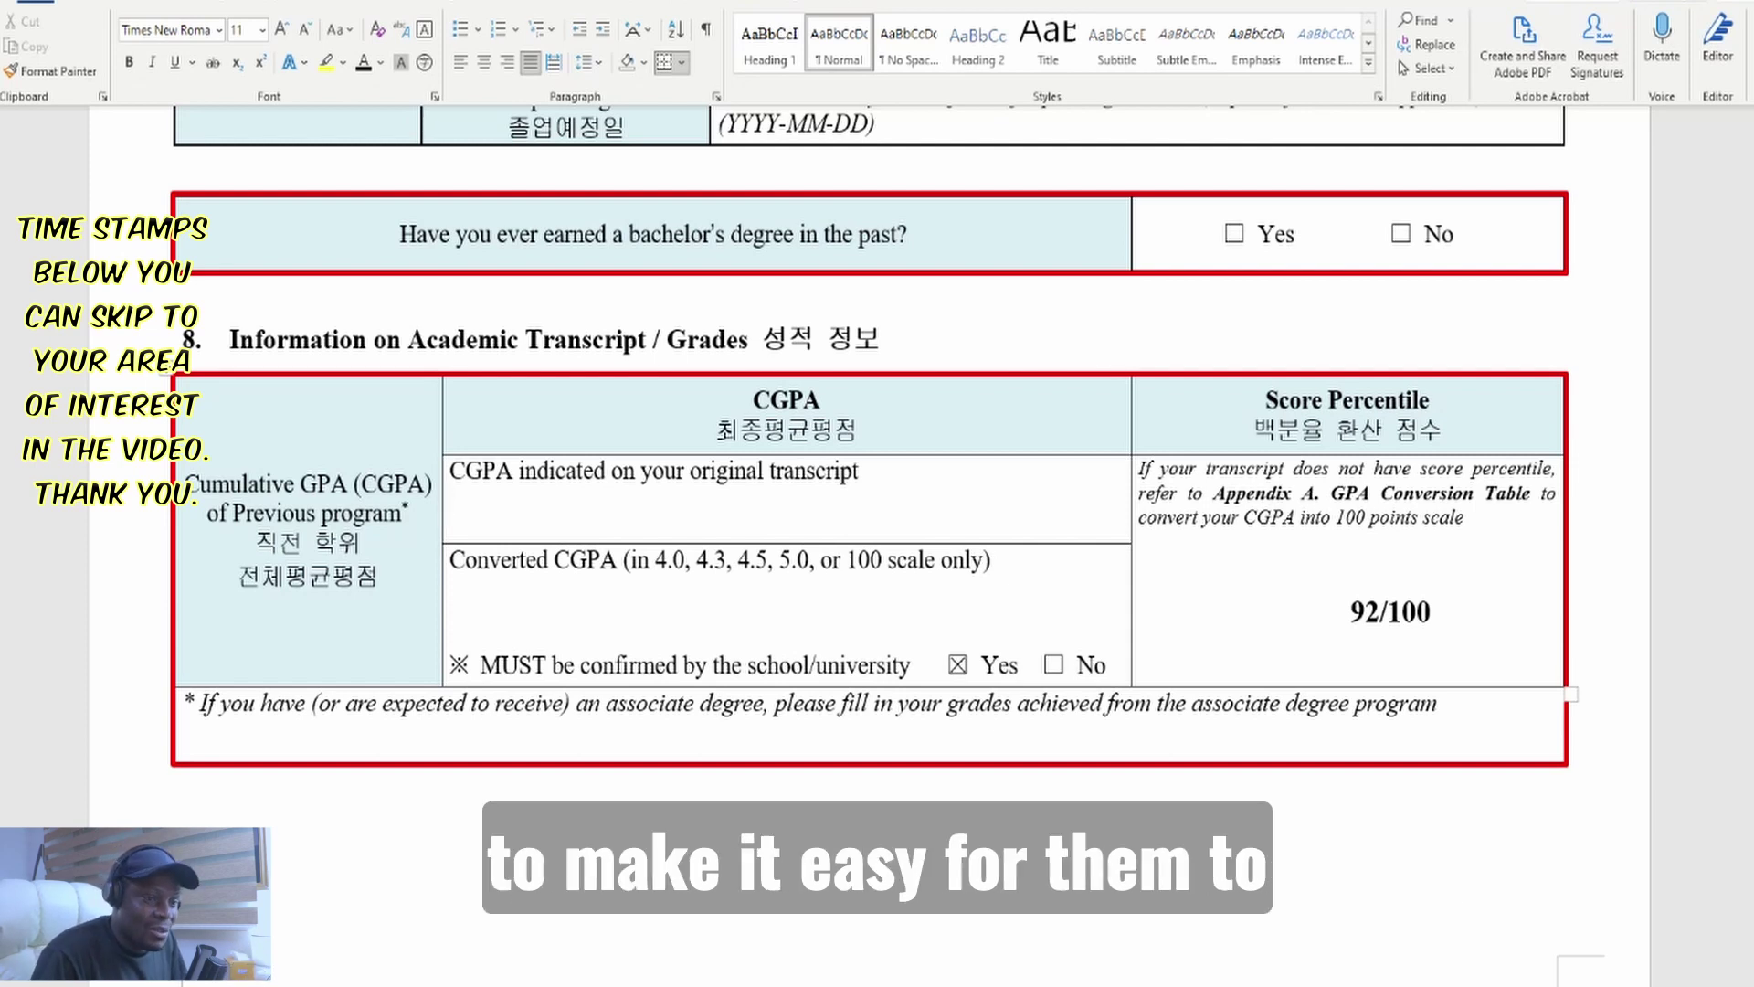
Enter the sample grades "A=80%" and "A+90%" on separate lines in the original transcript CGPA cell
left_click(644, 521)
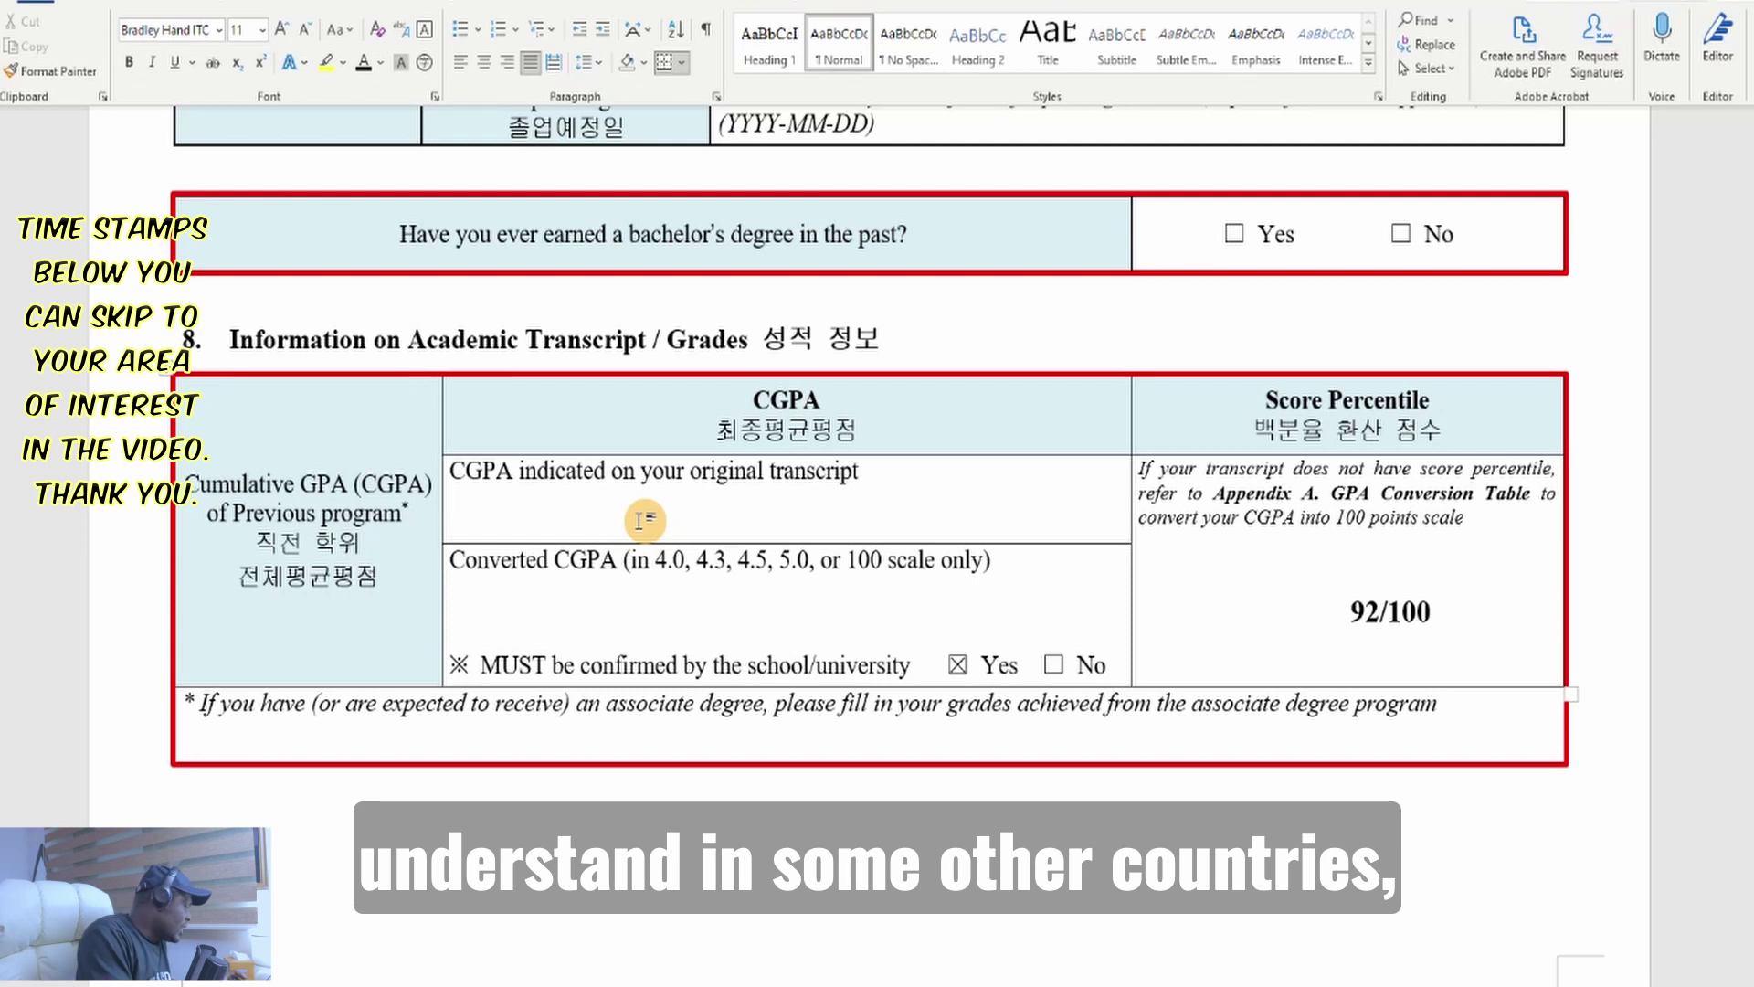
type("A")
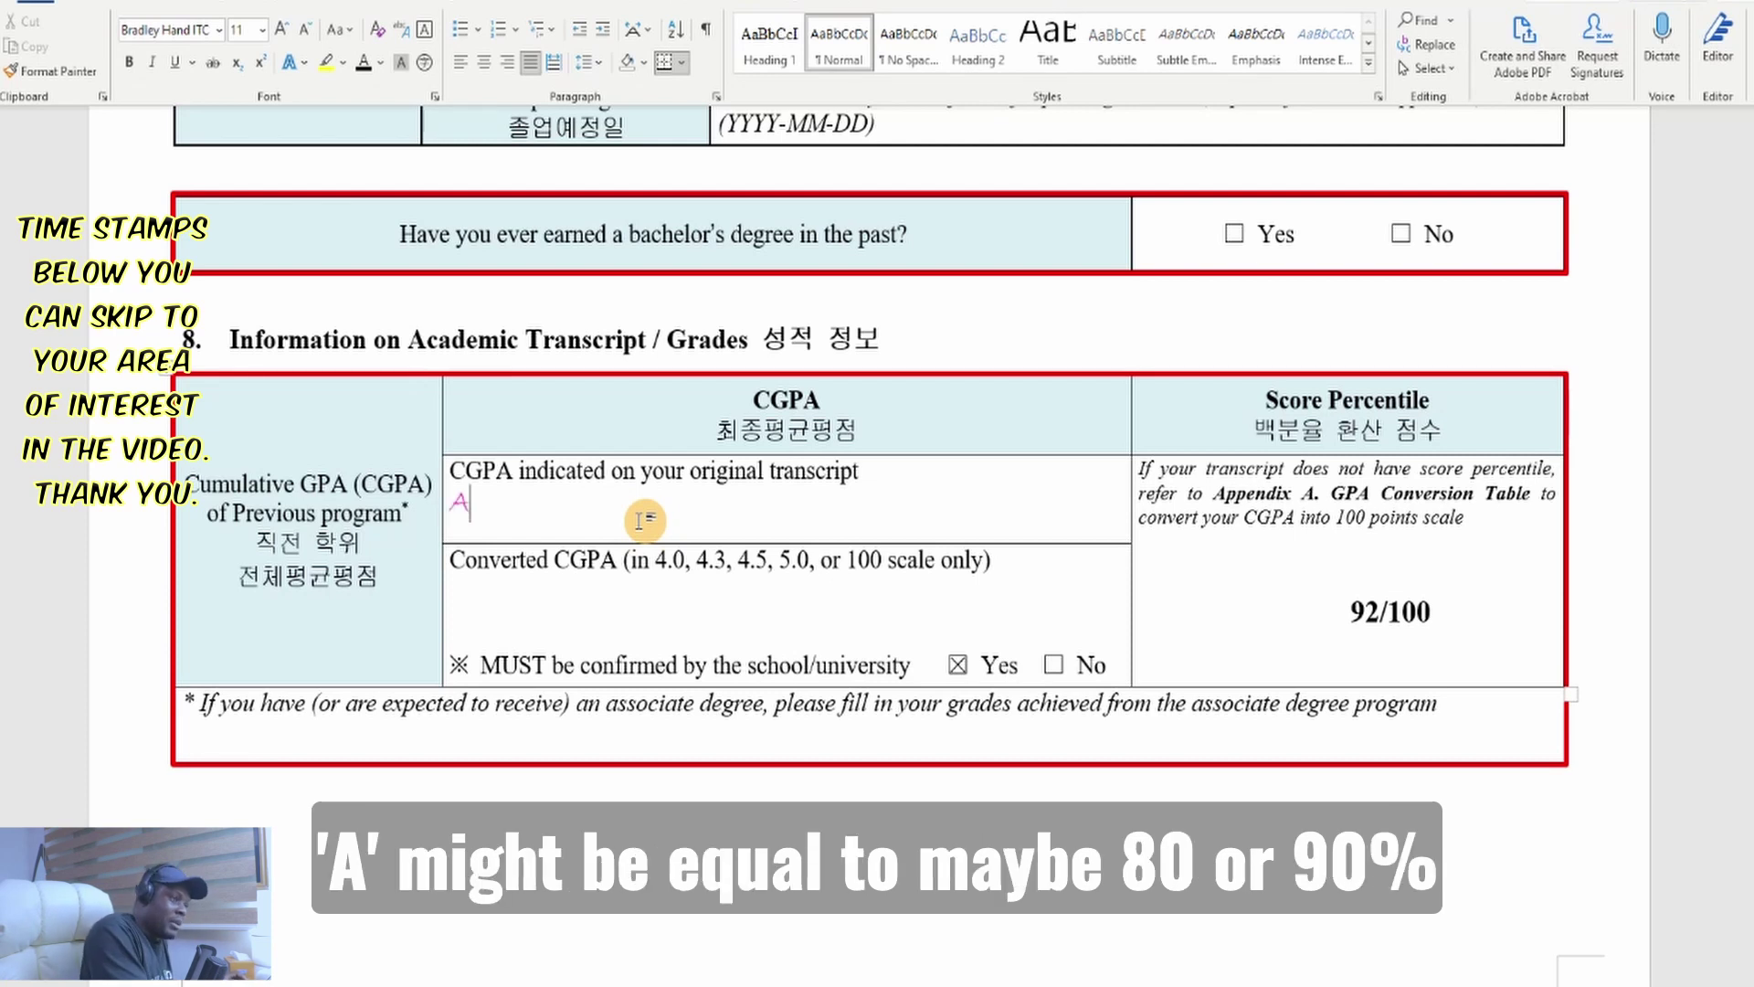
type("=80%")
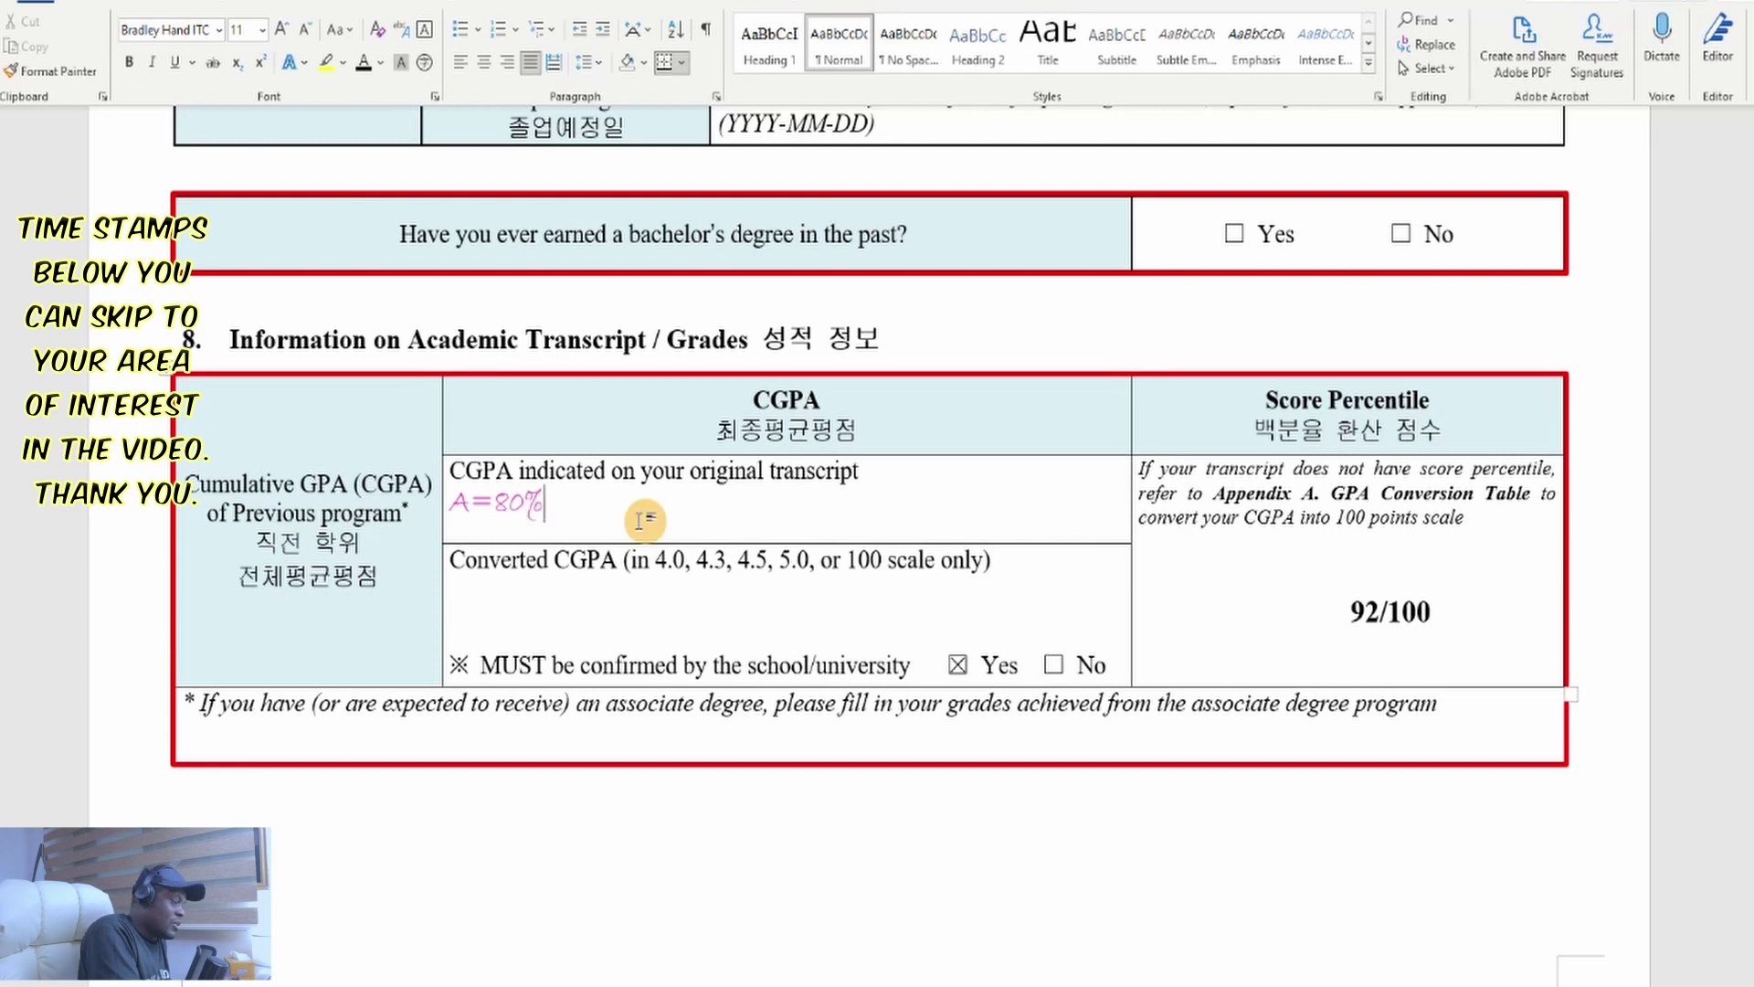
key("Return")
type("A")
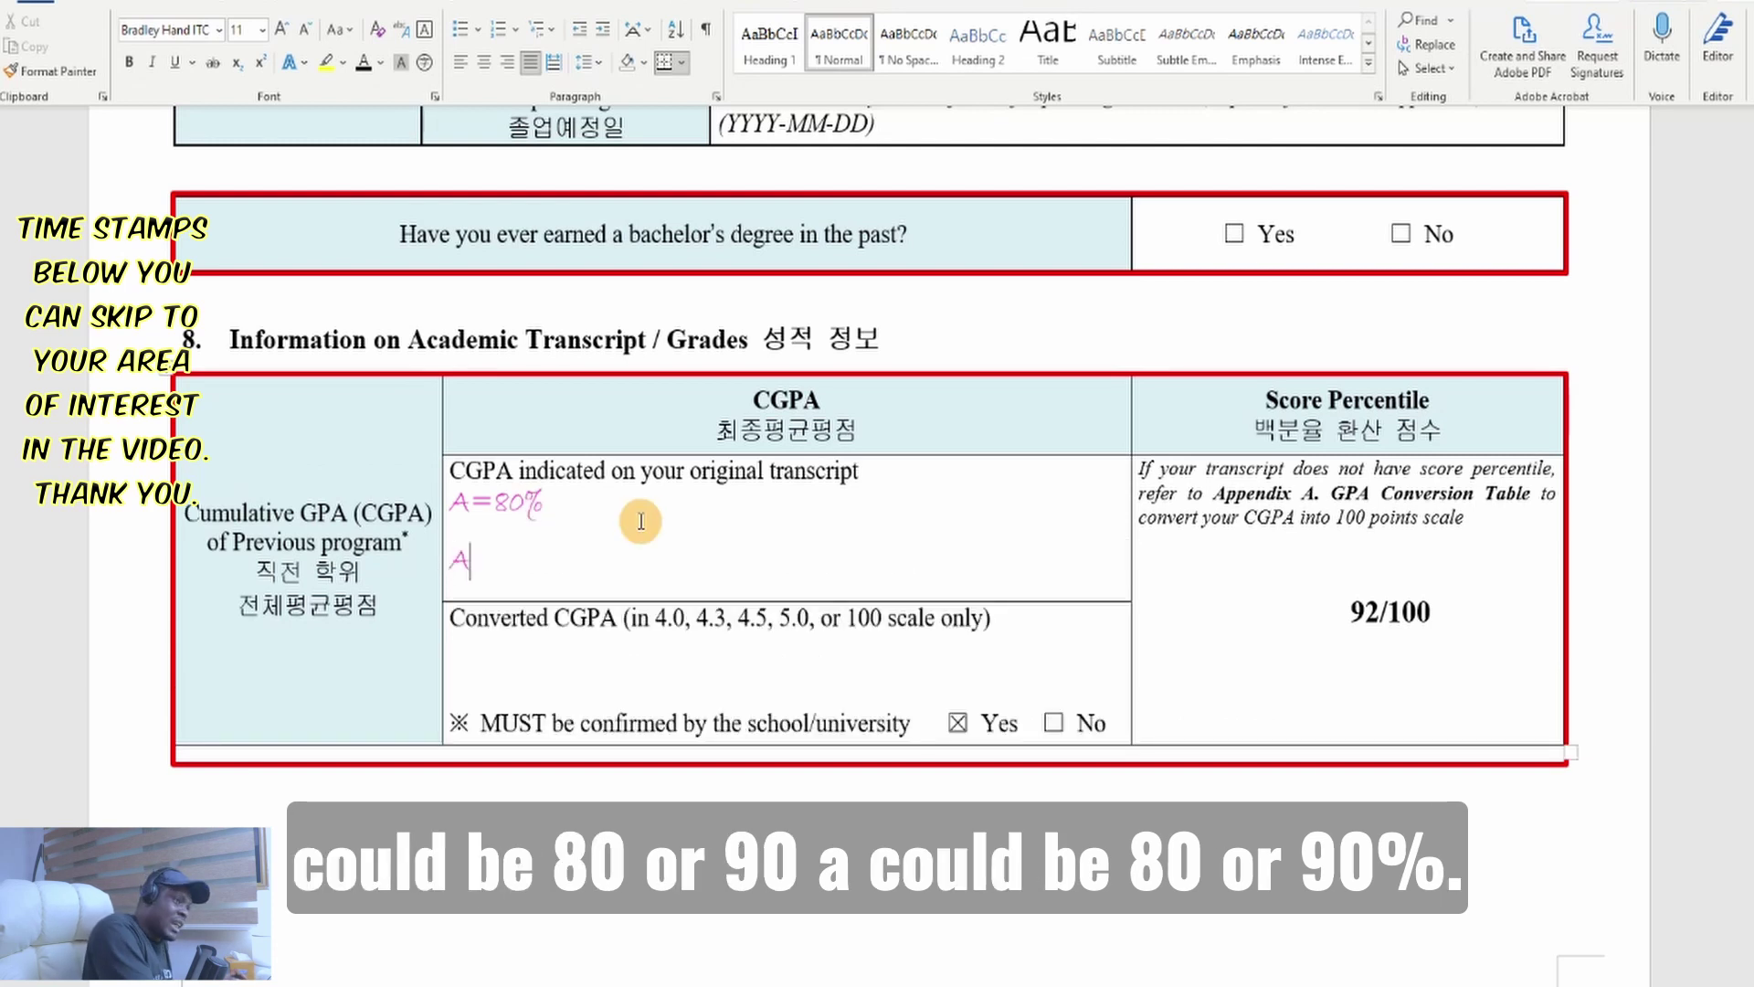
type("+90%")
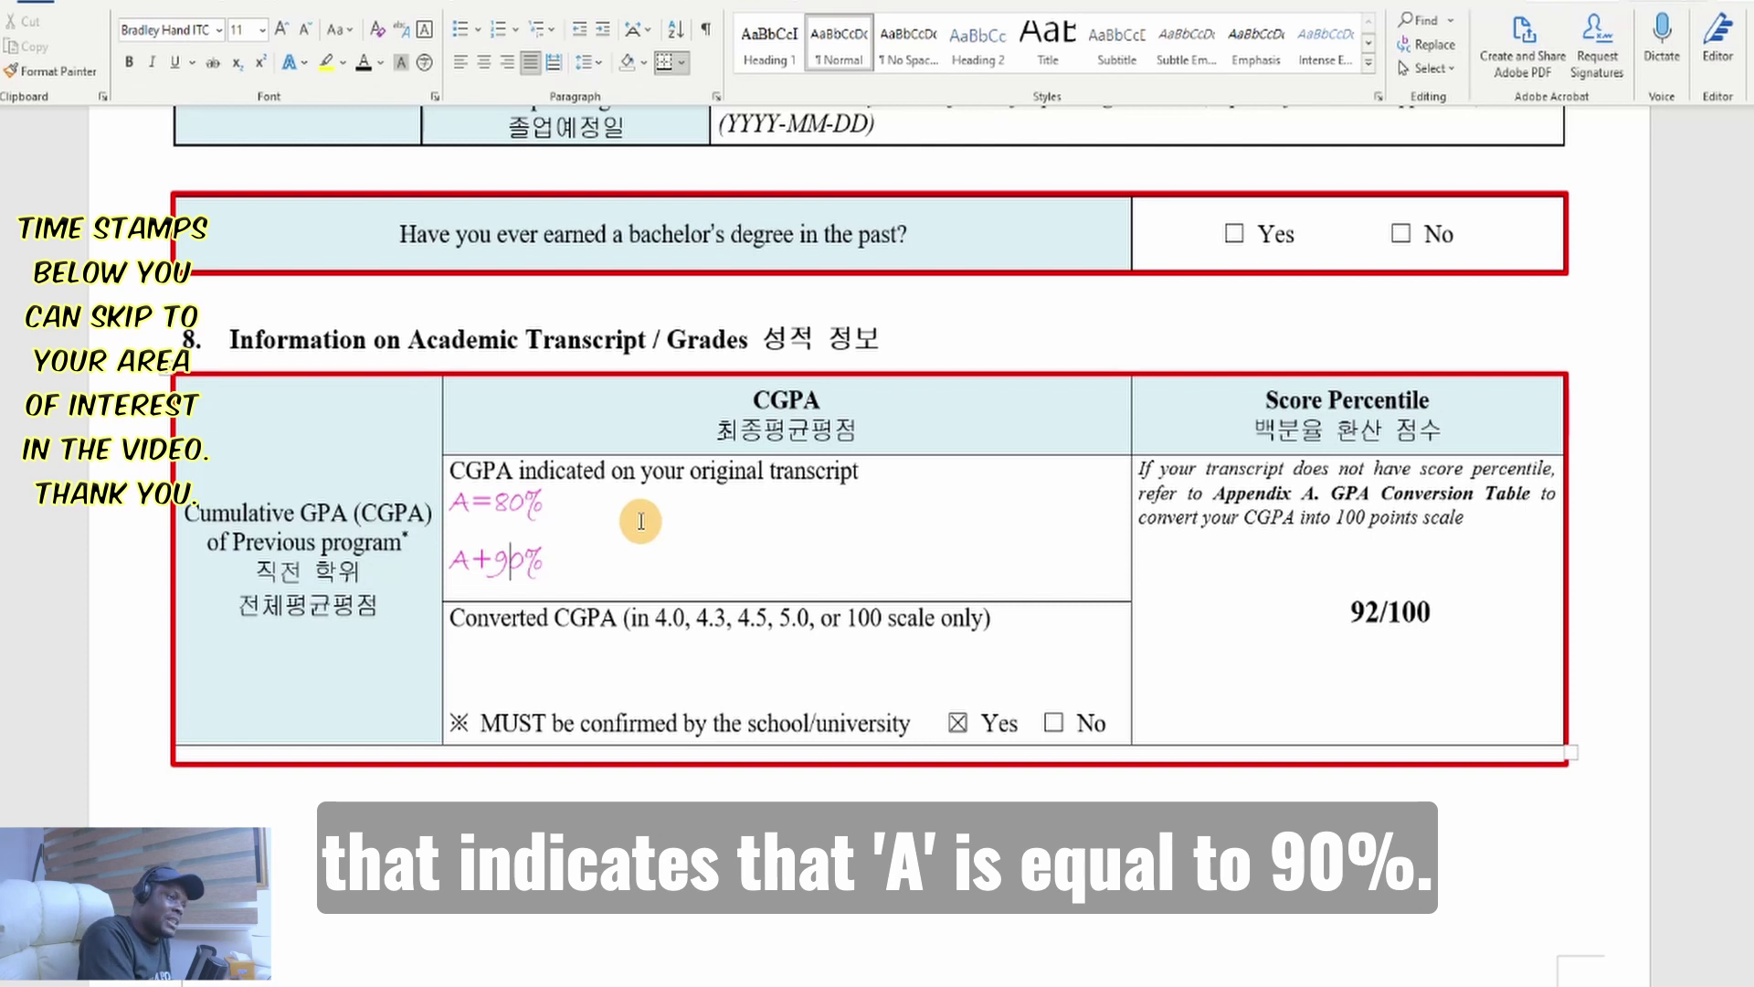
Correct the second sample grade to "A=90%" and start a third line with "A+=" in the original transcript CGPA cell
key("Left")
key("Left")
key("Left")
key("Left")
key("BackSpace")
type("=")
left_click(1140, 468)
key("Left")
key("Return")
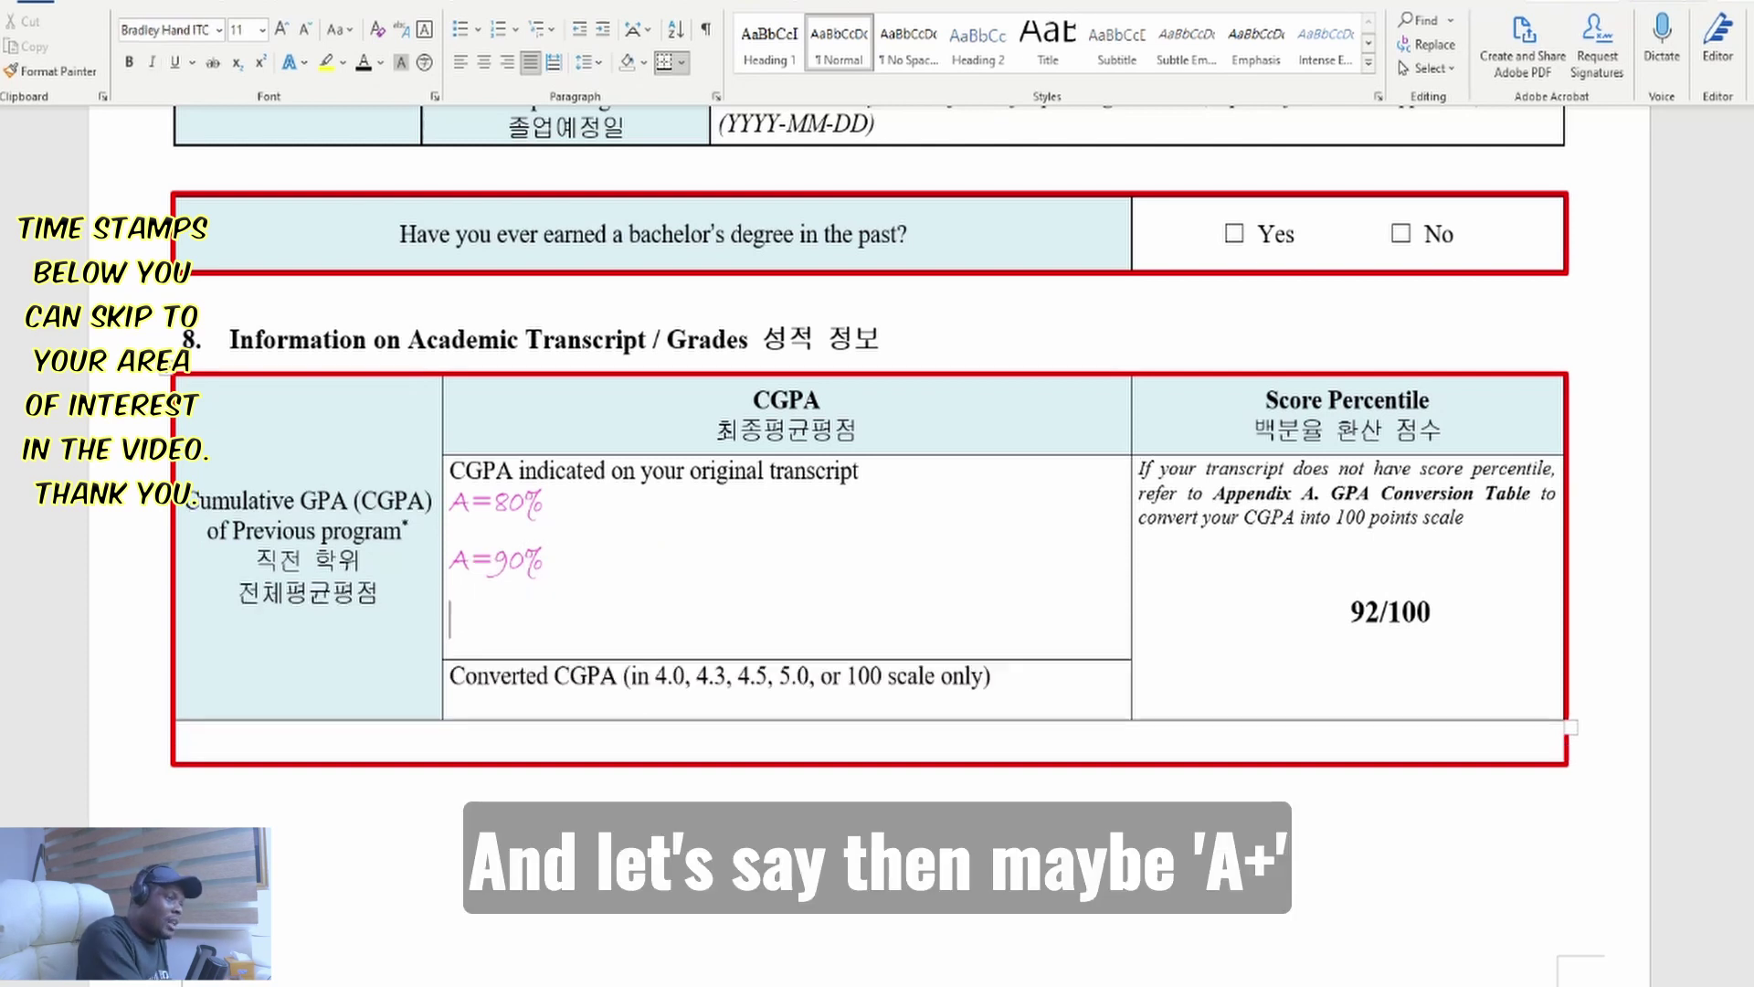
type("A+")
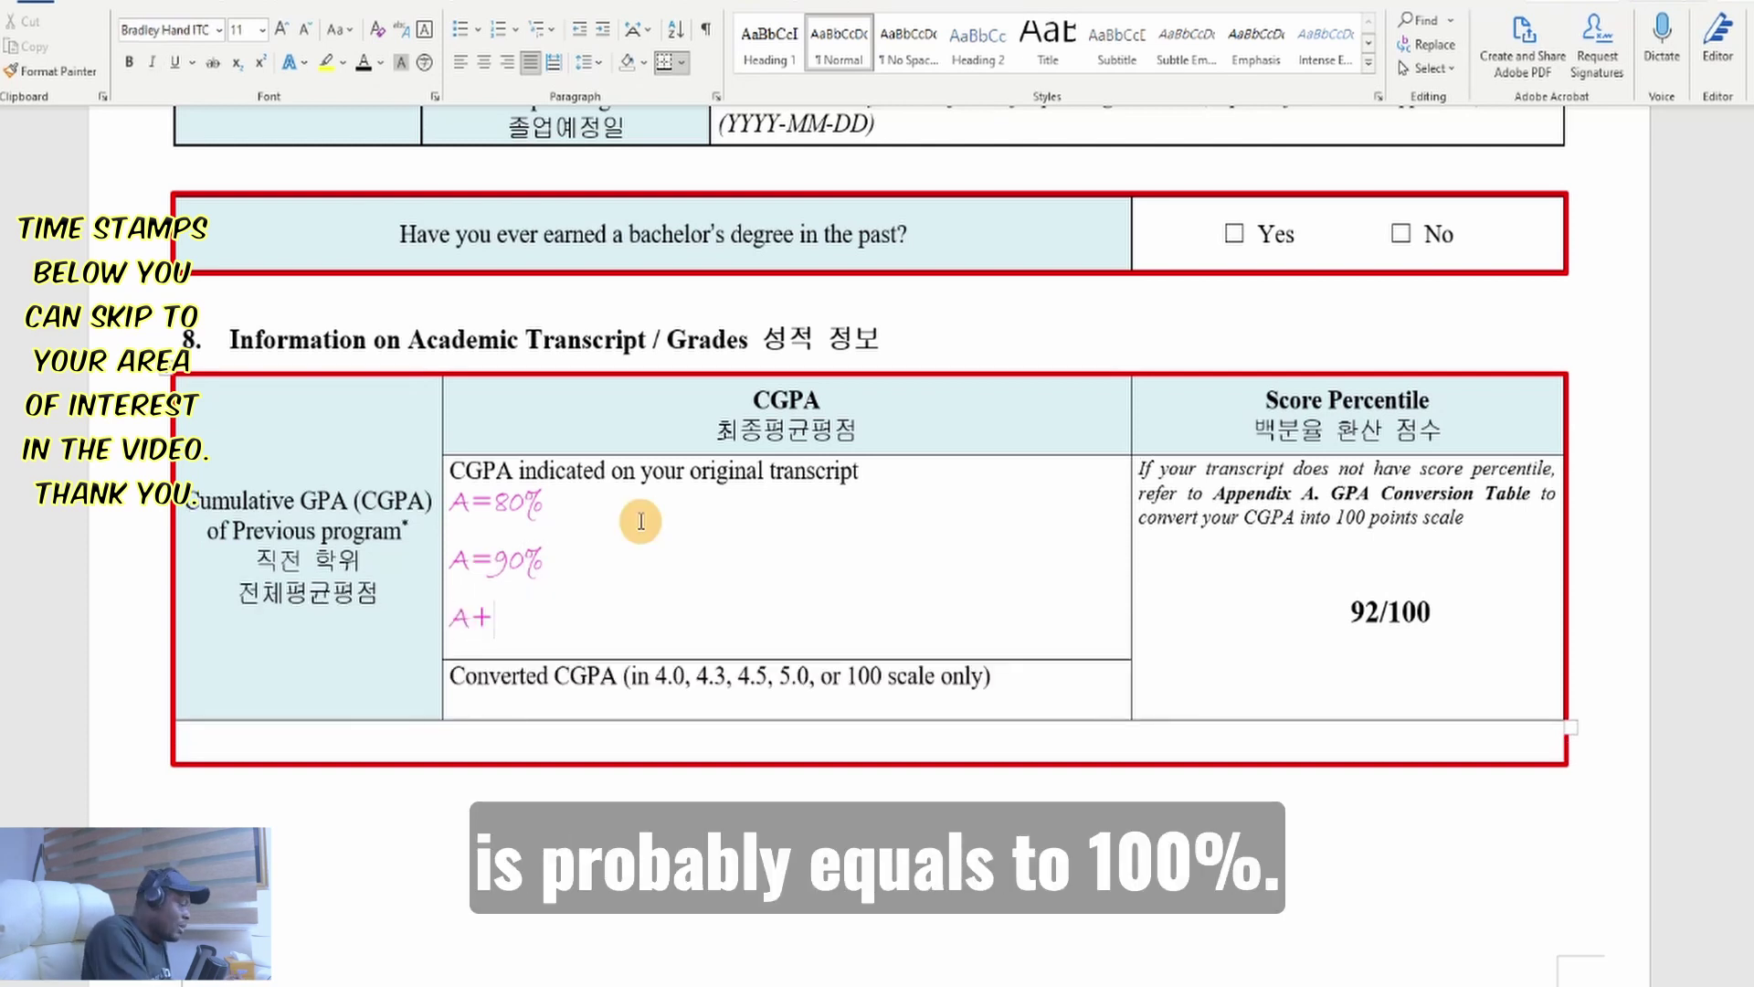
type("=")
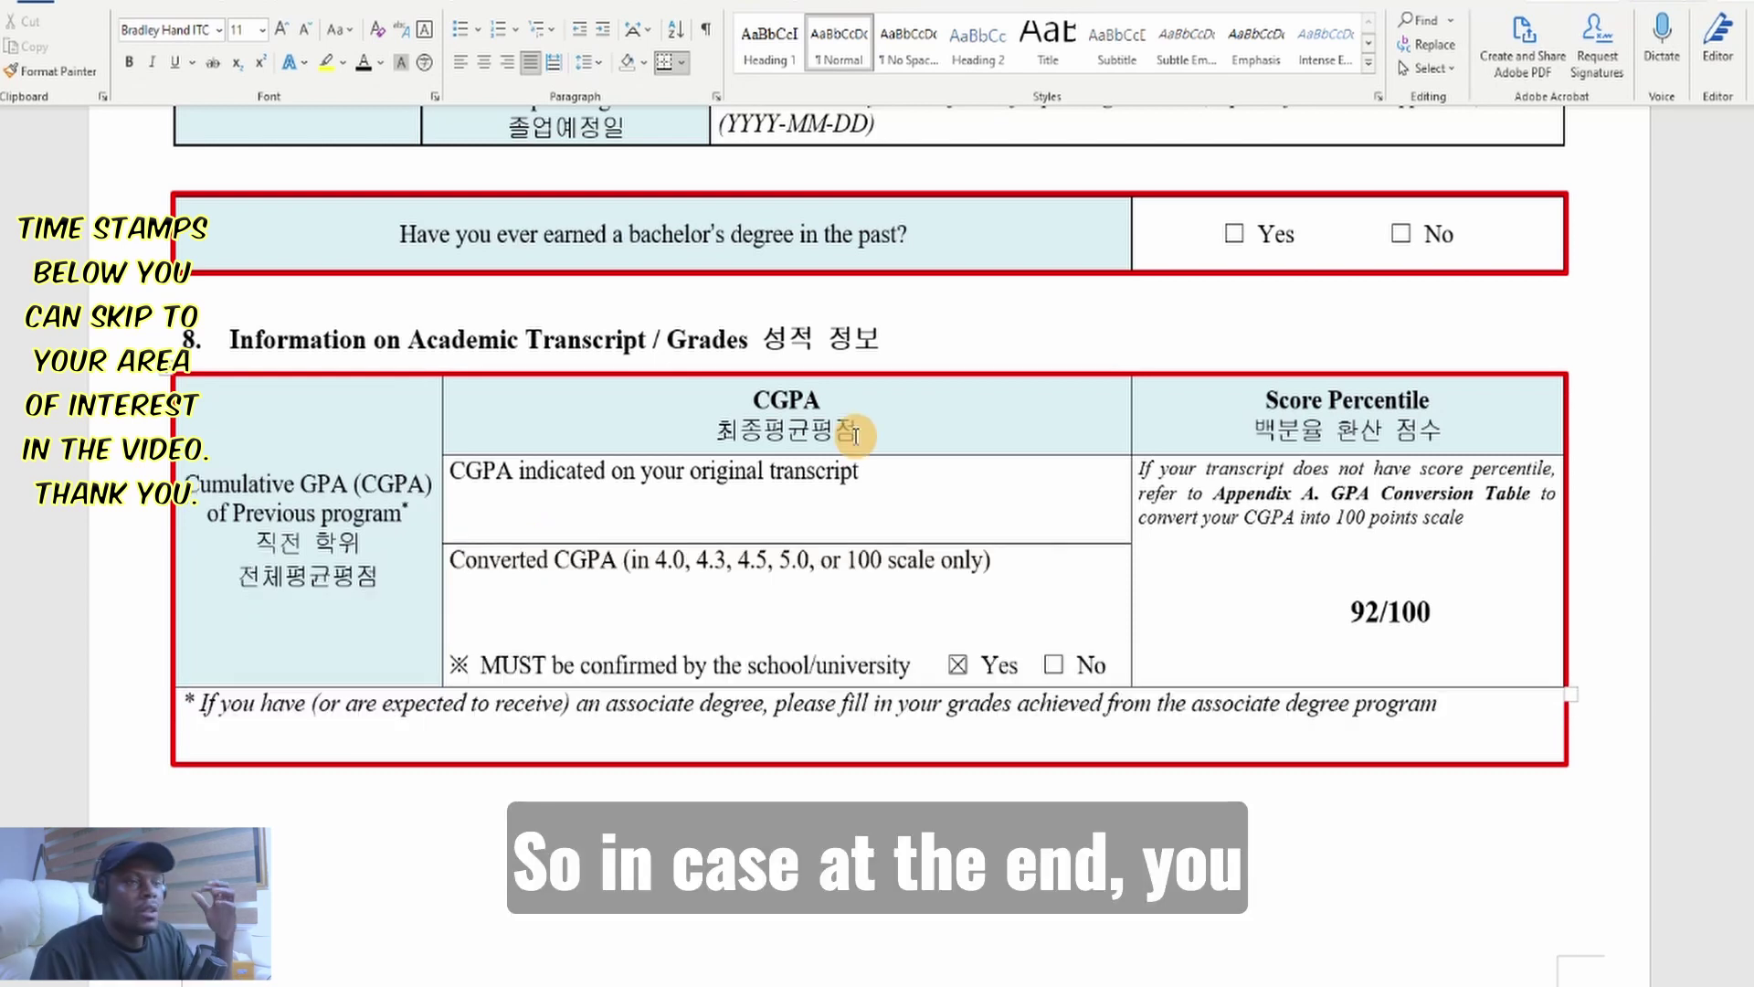
Enter "A+=95" below a blank line in the original transcript CGPA cell
key("Return")
key("Return")
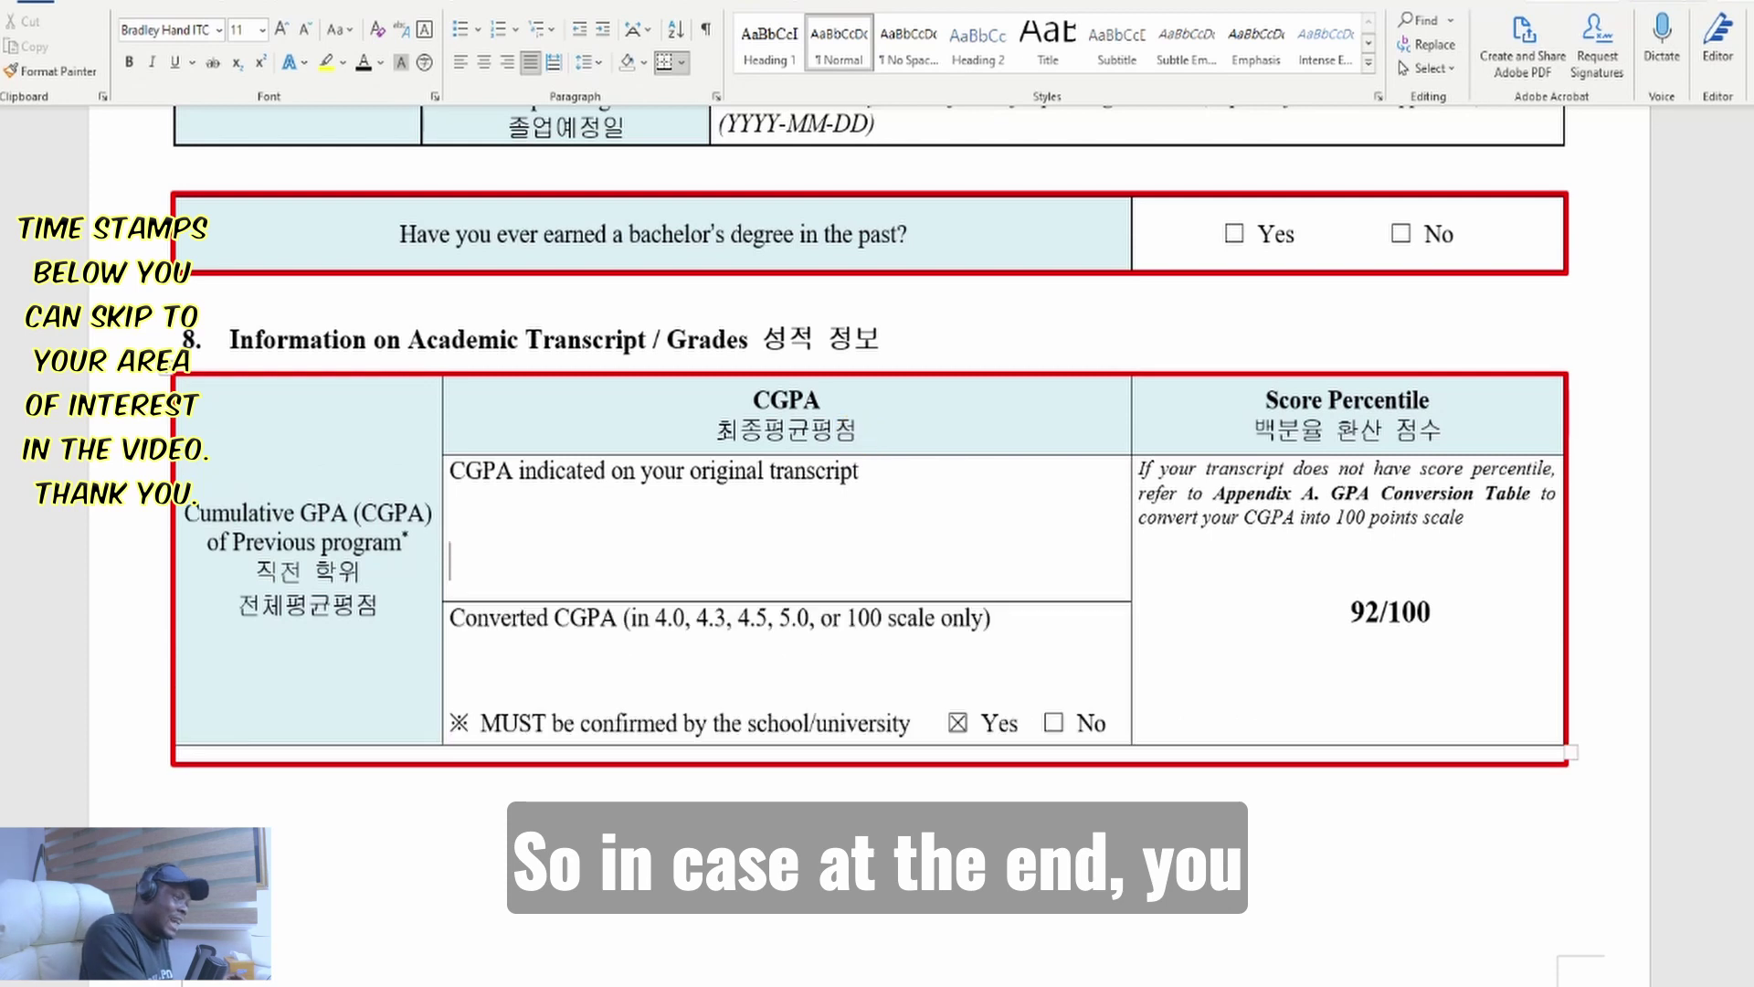
type("A")
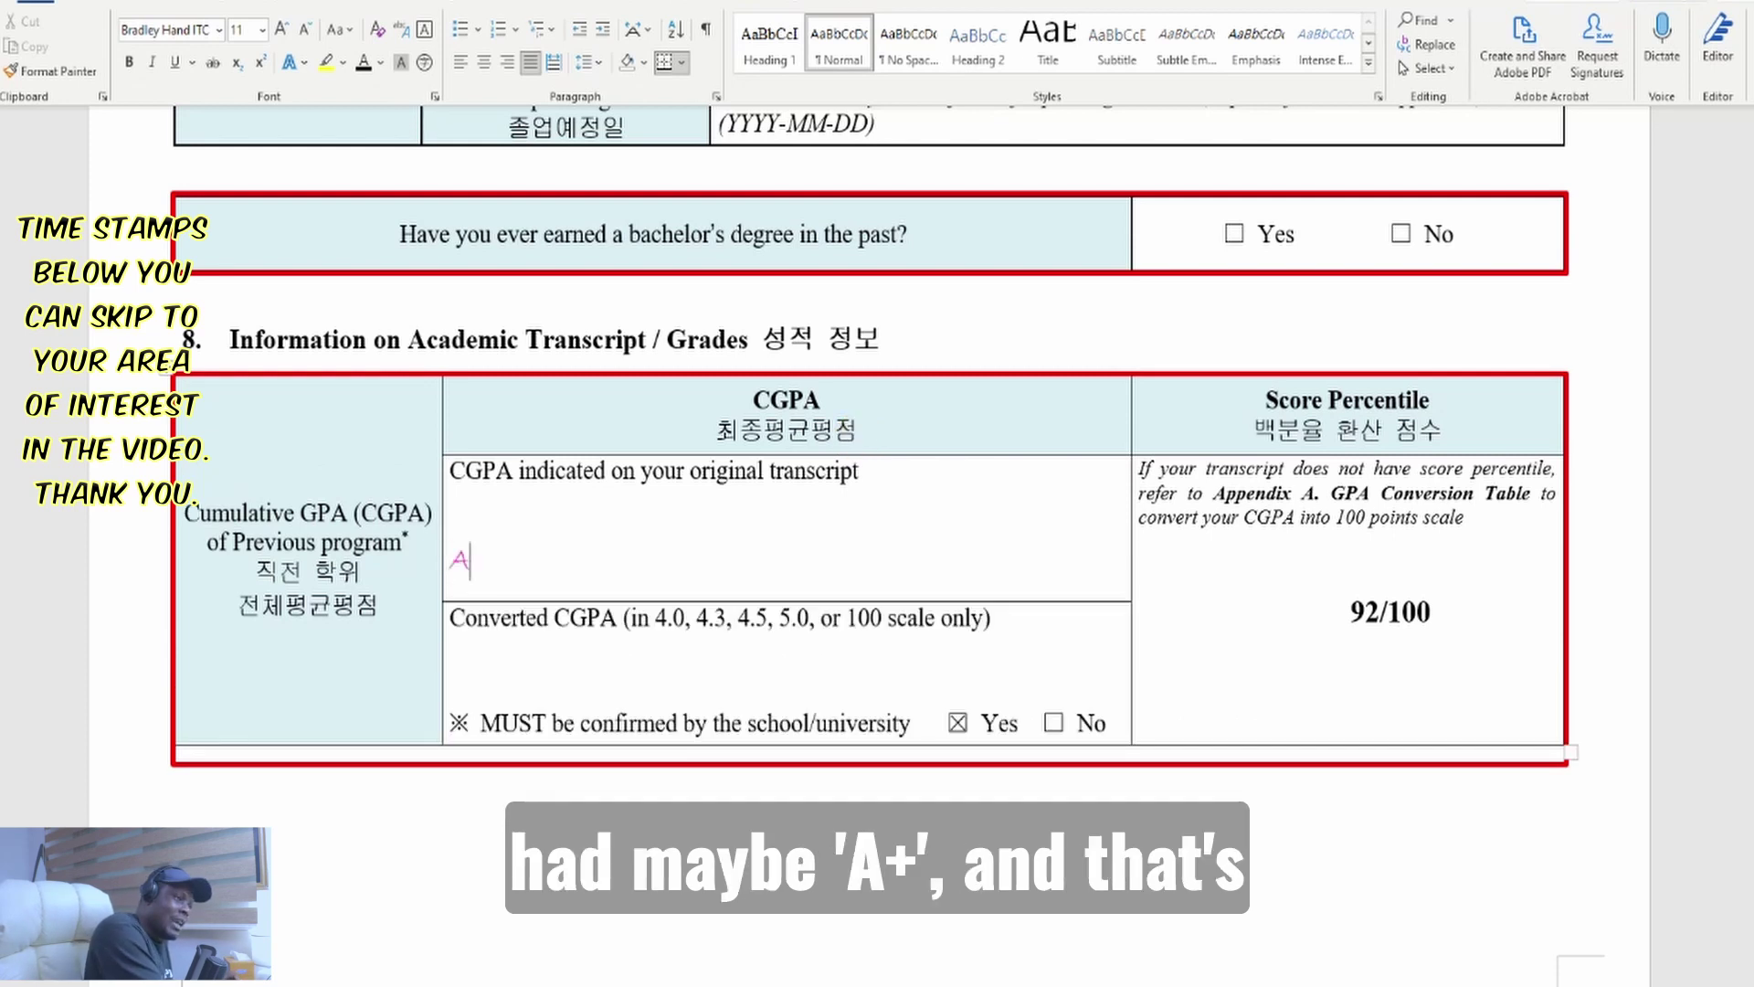
type("+ +")
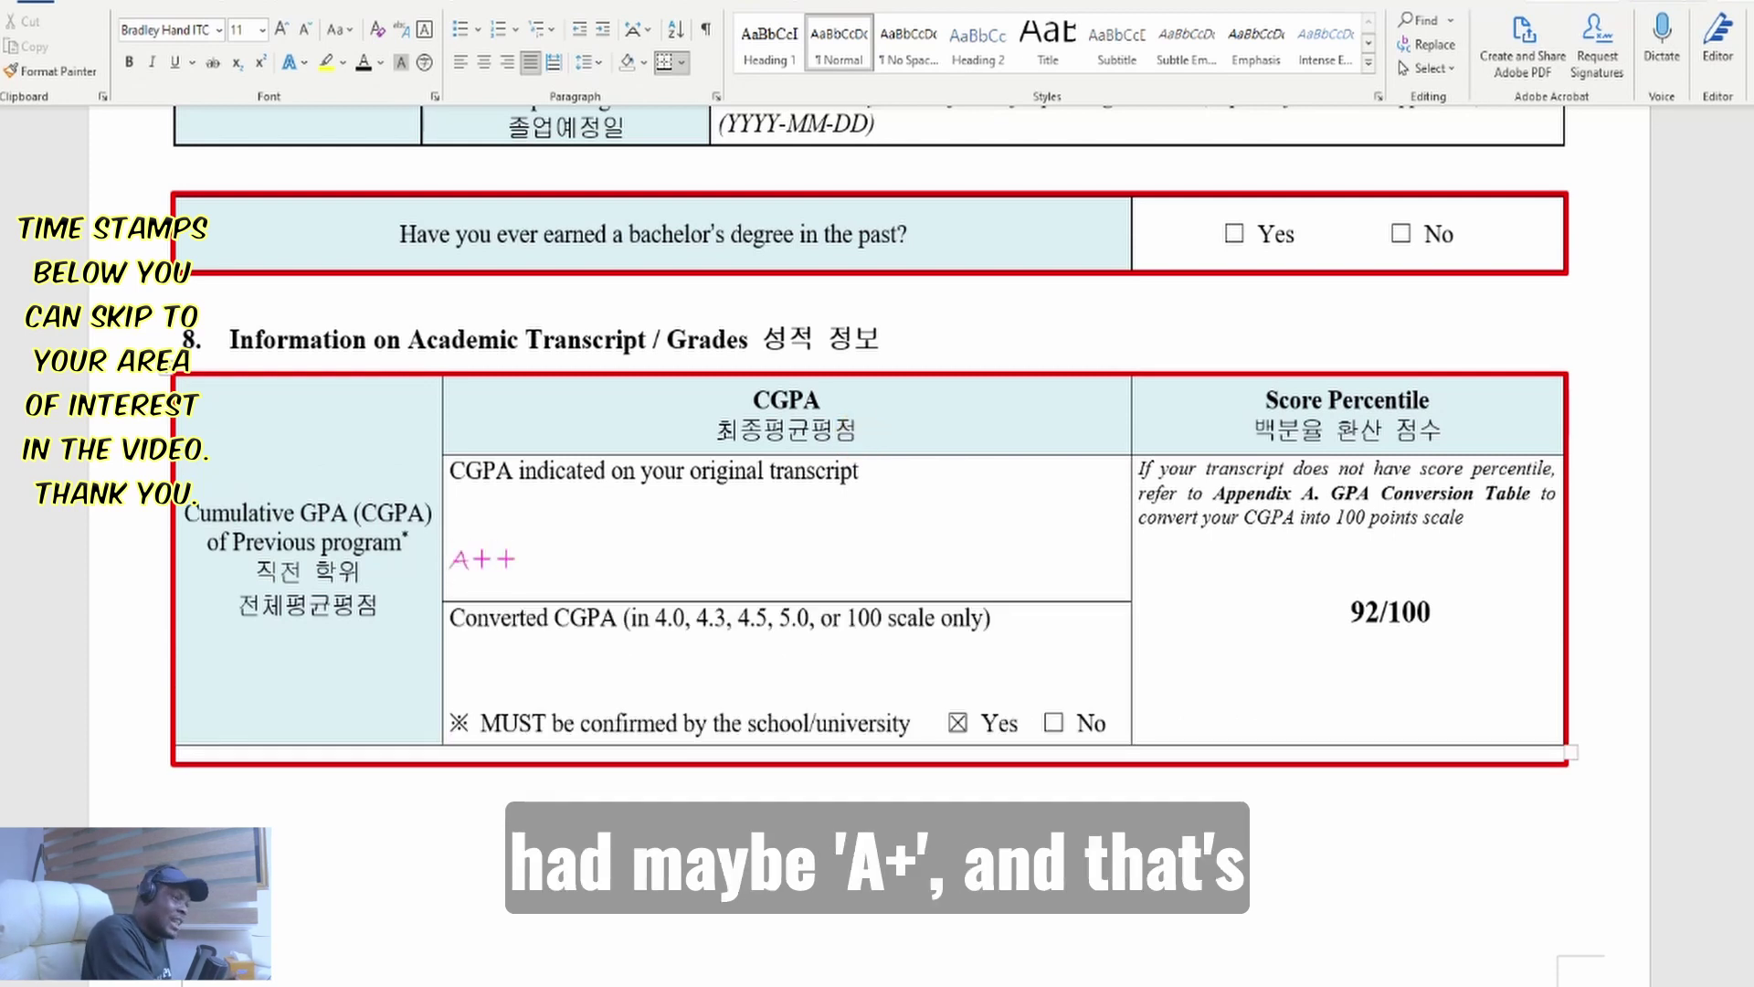
key("BackSpace")
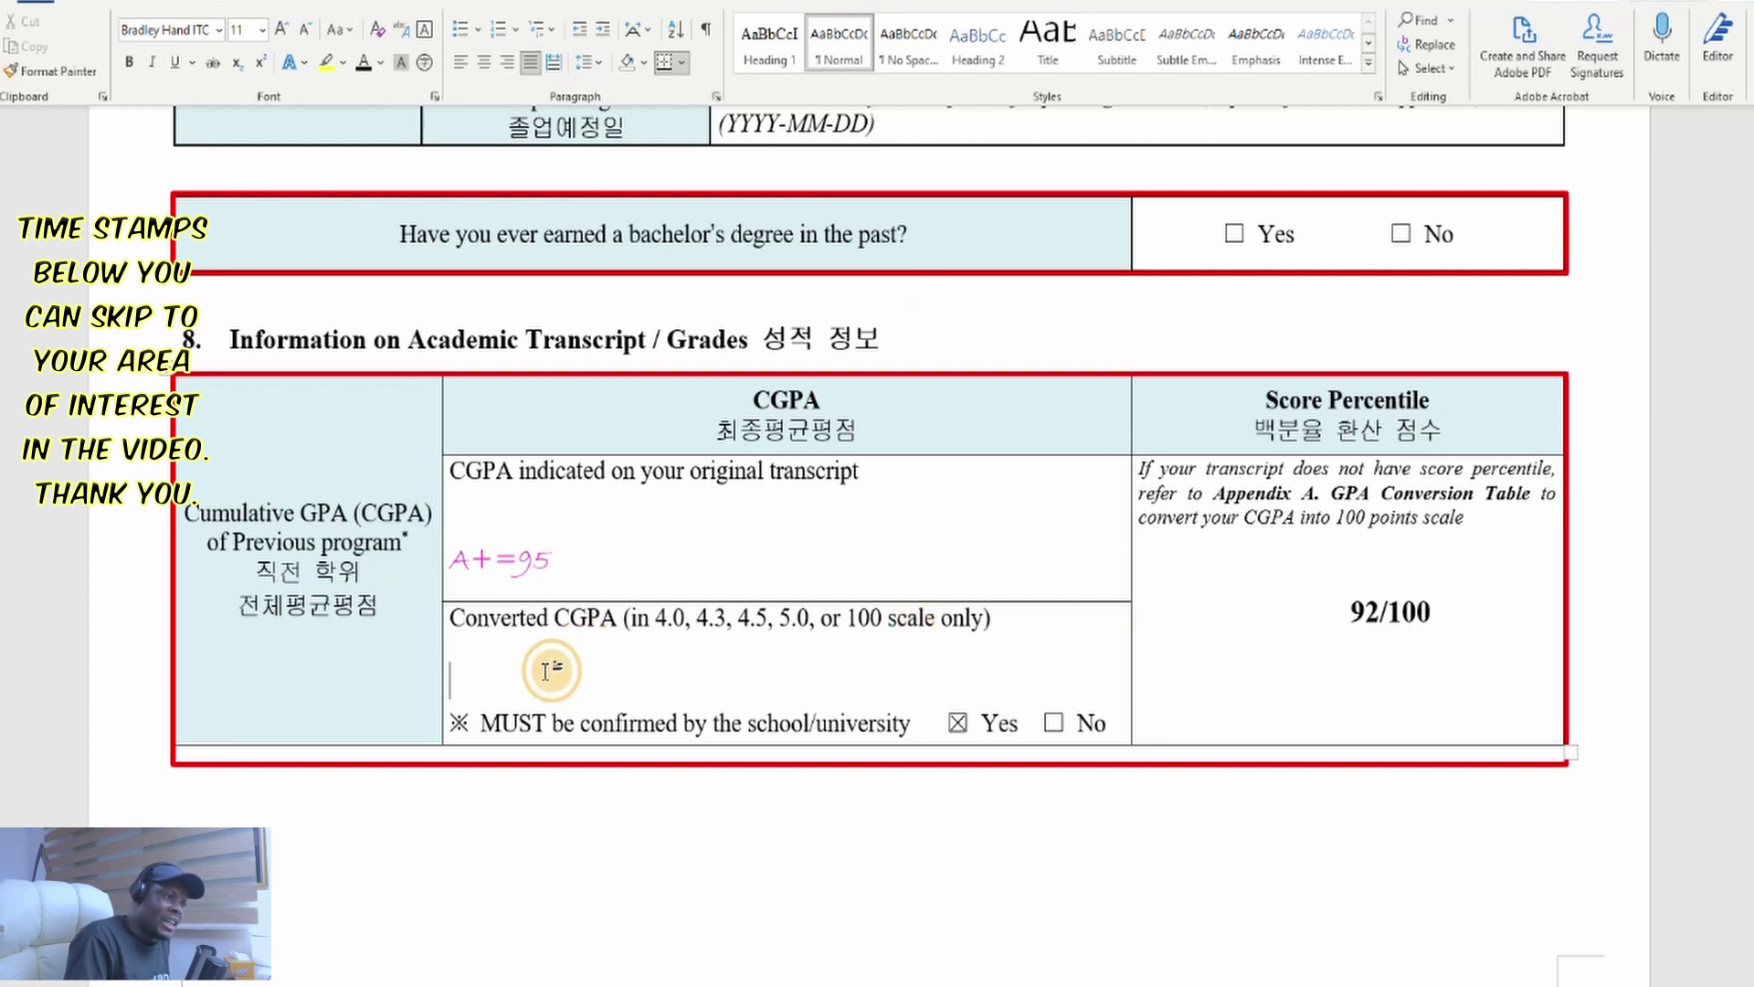
Enter "95%" in the converted CGPA cell and add the percent sign after "A+=95" in the original transcript cell
left_click(766, 644)
type("95%")
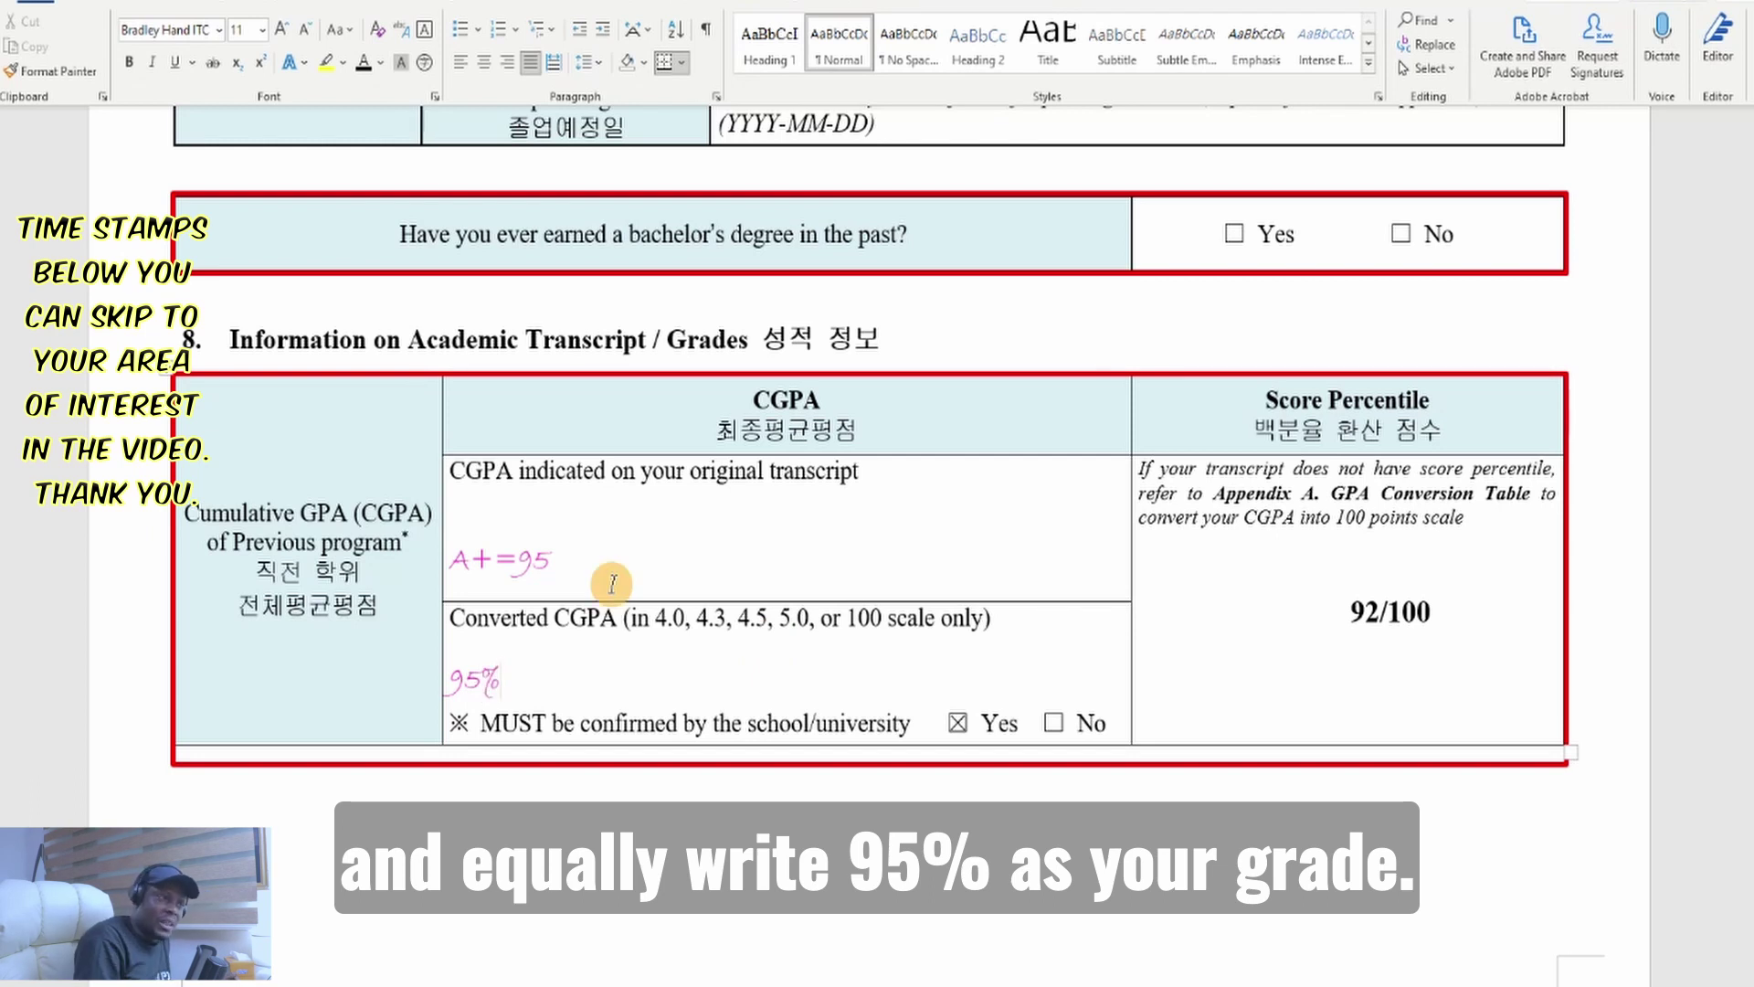
left_click(613, 583)
type("%")
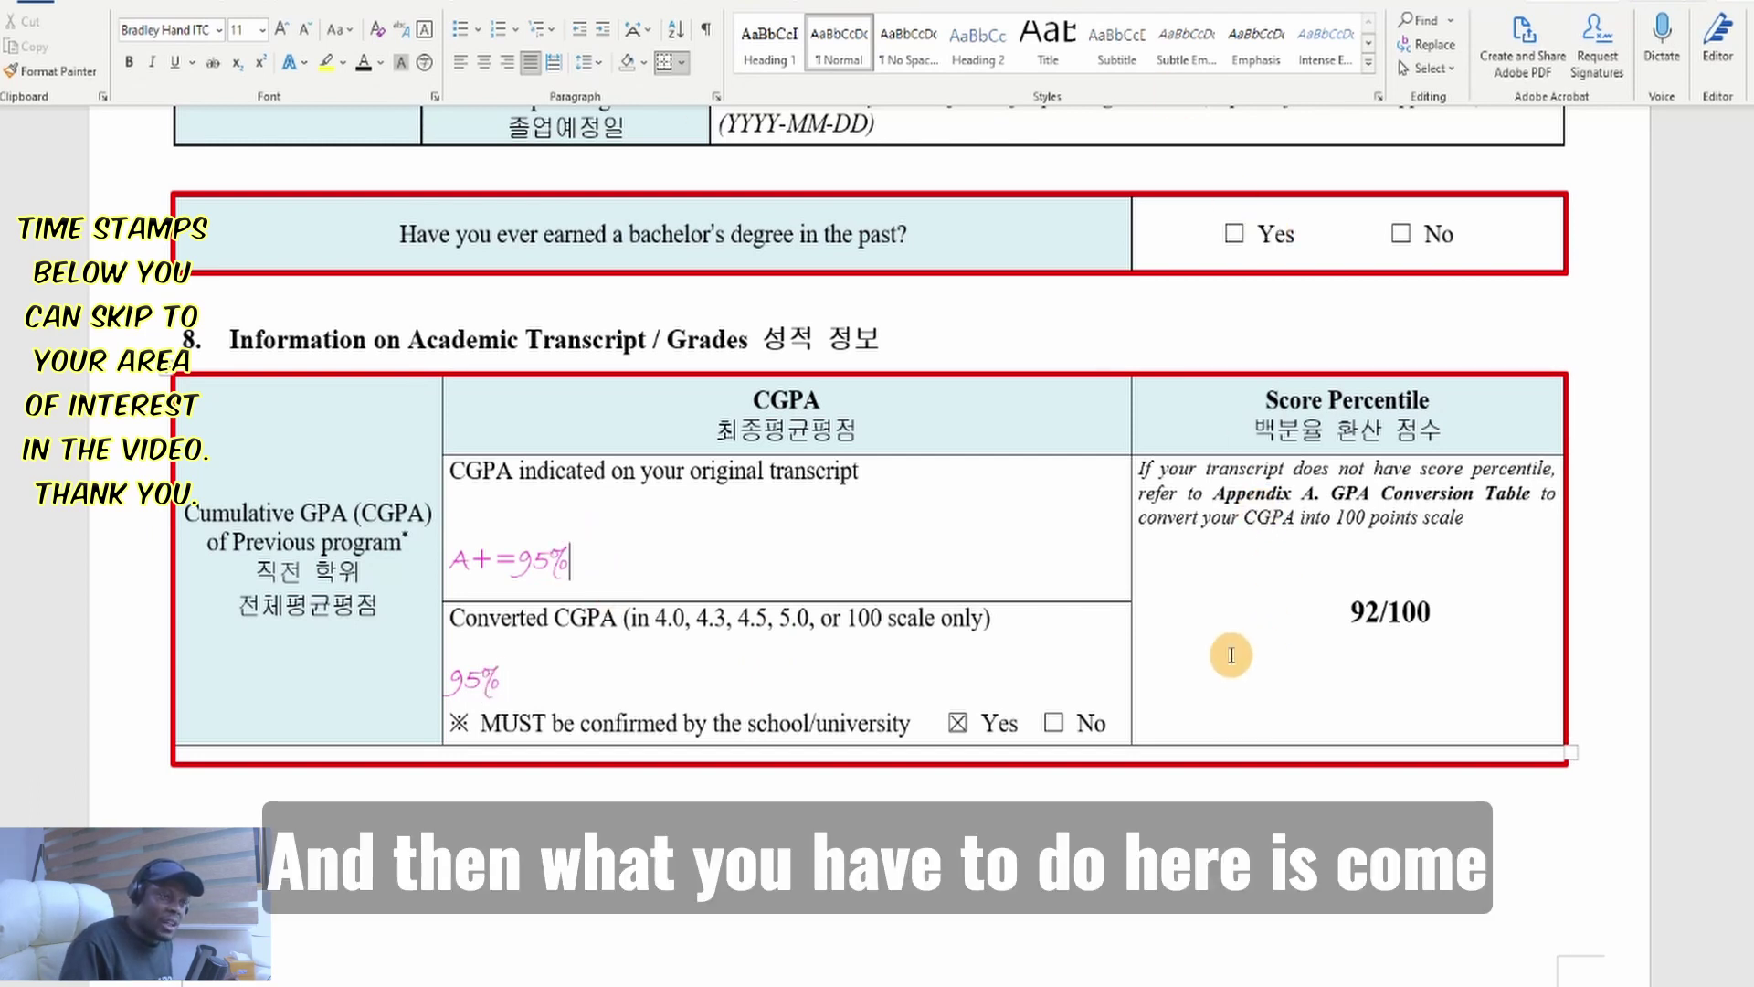
Change the score percentile to 95/100
left_click(1378, 610)
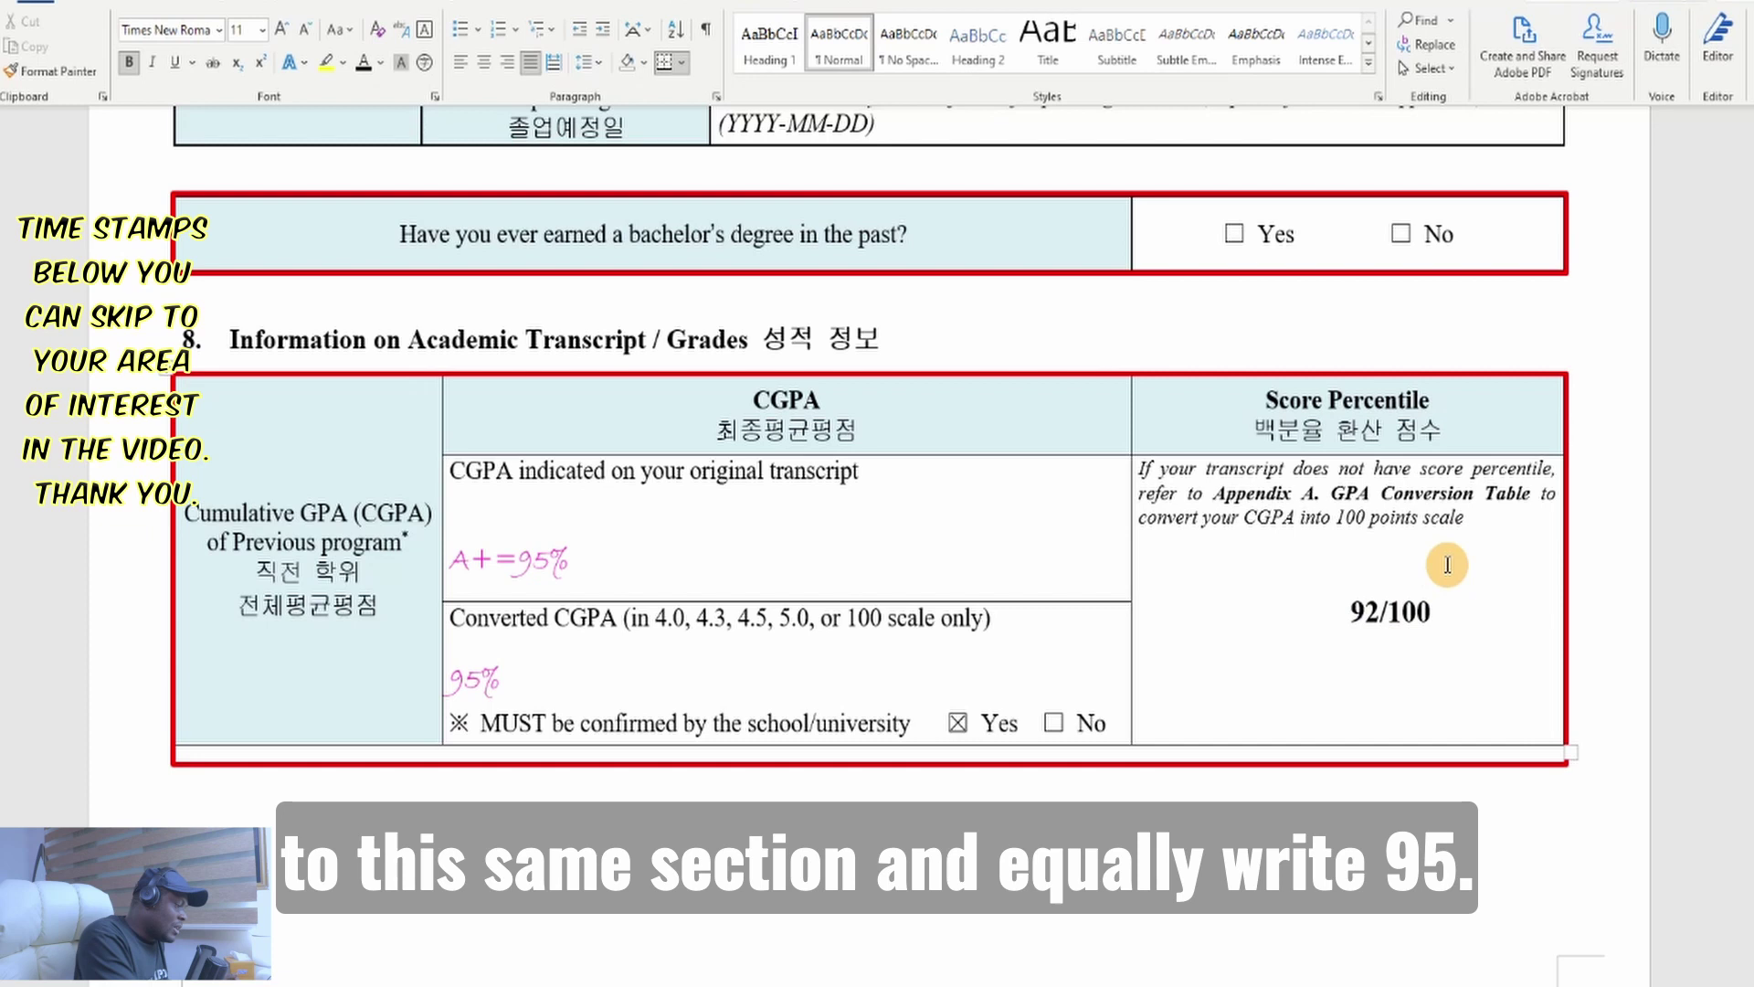
key("BackSpace")
key("BackSpace")
type("95")
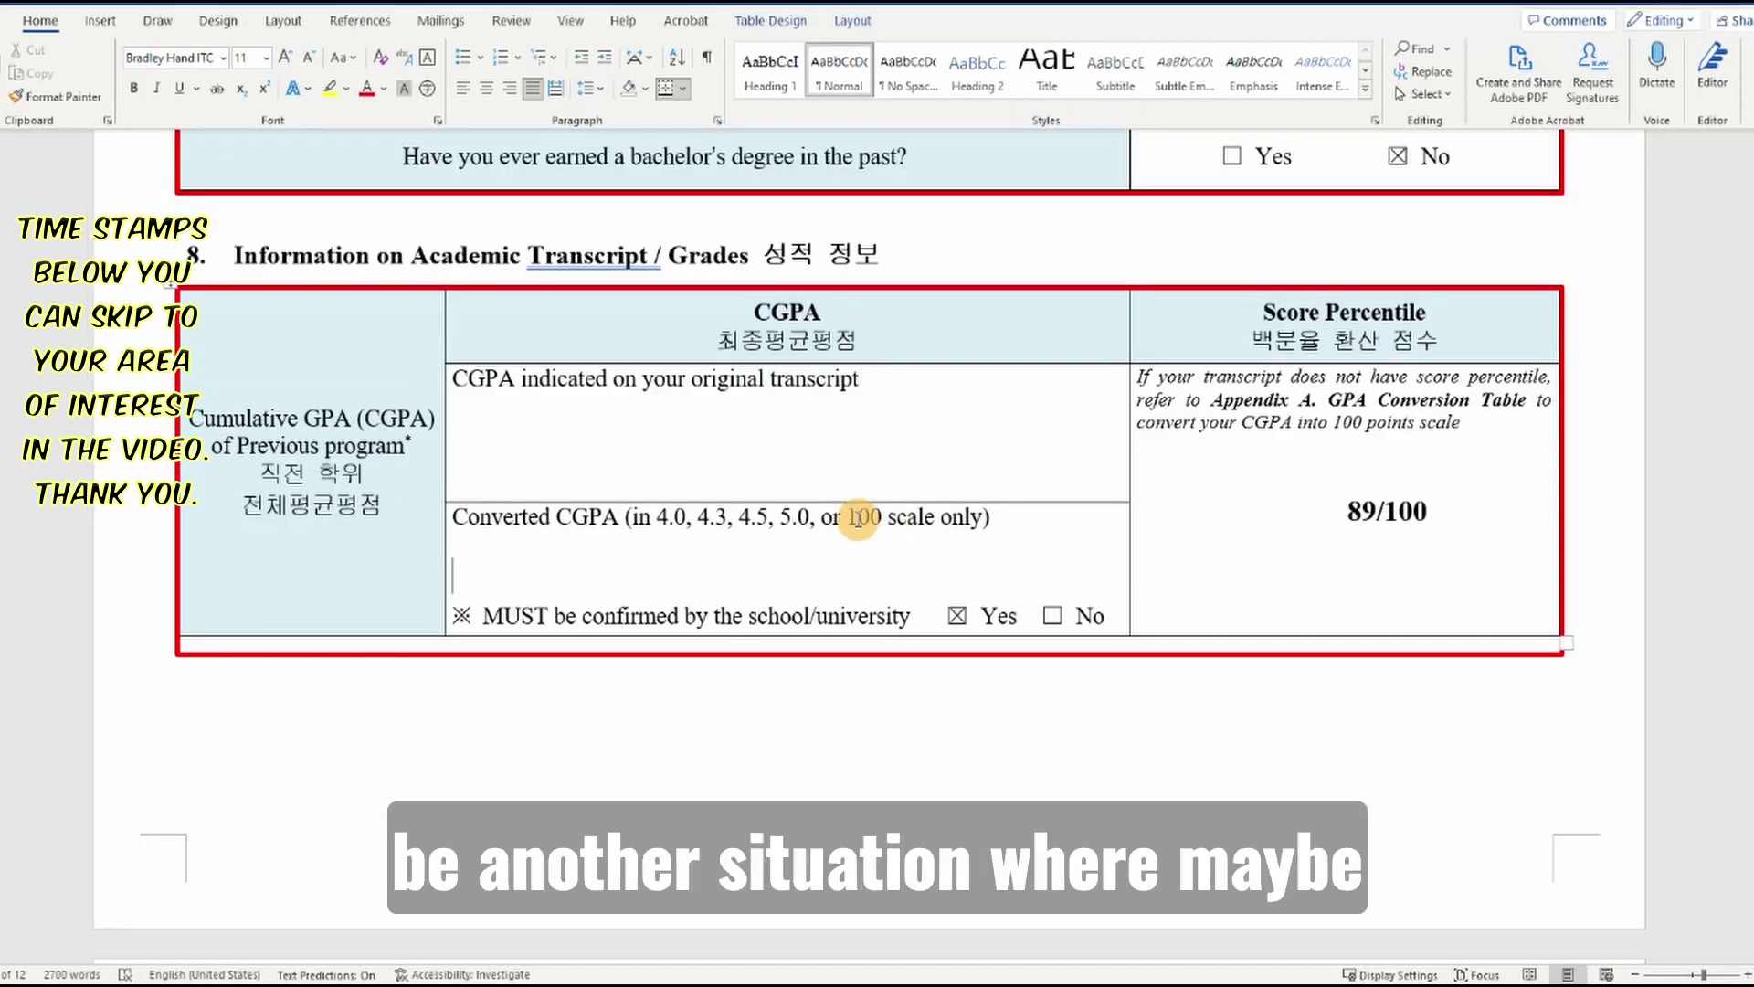
Enter "8/10" as the CGPA indicated on the original transcript
left_click(560, 443)
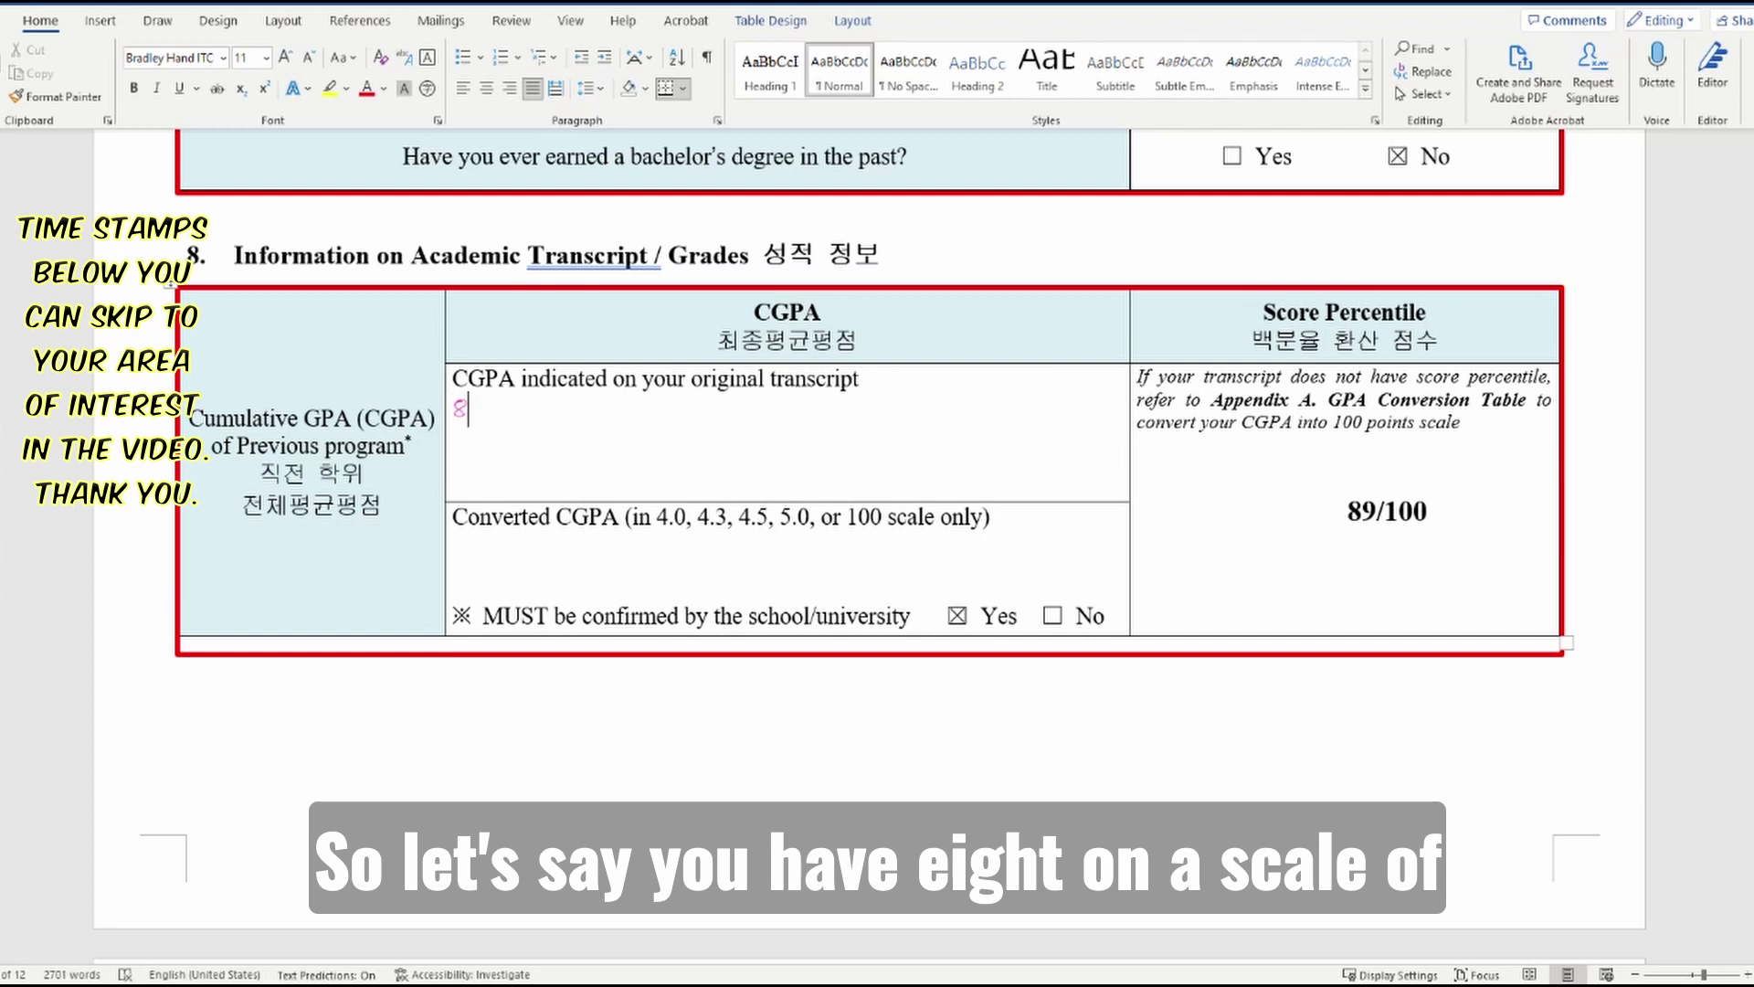
type("/10")
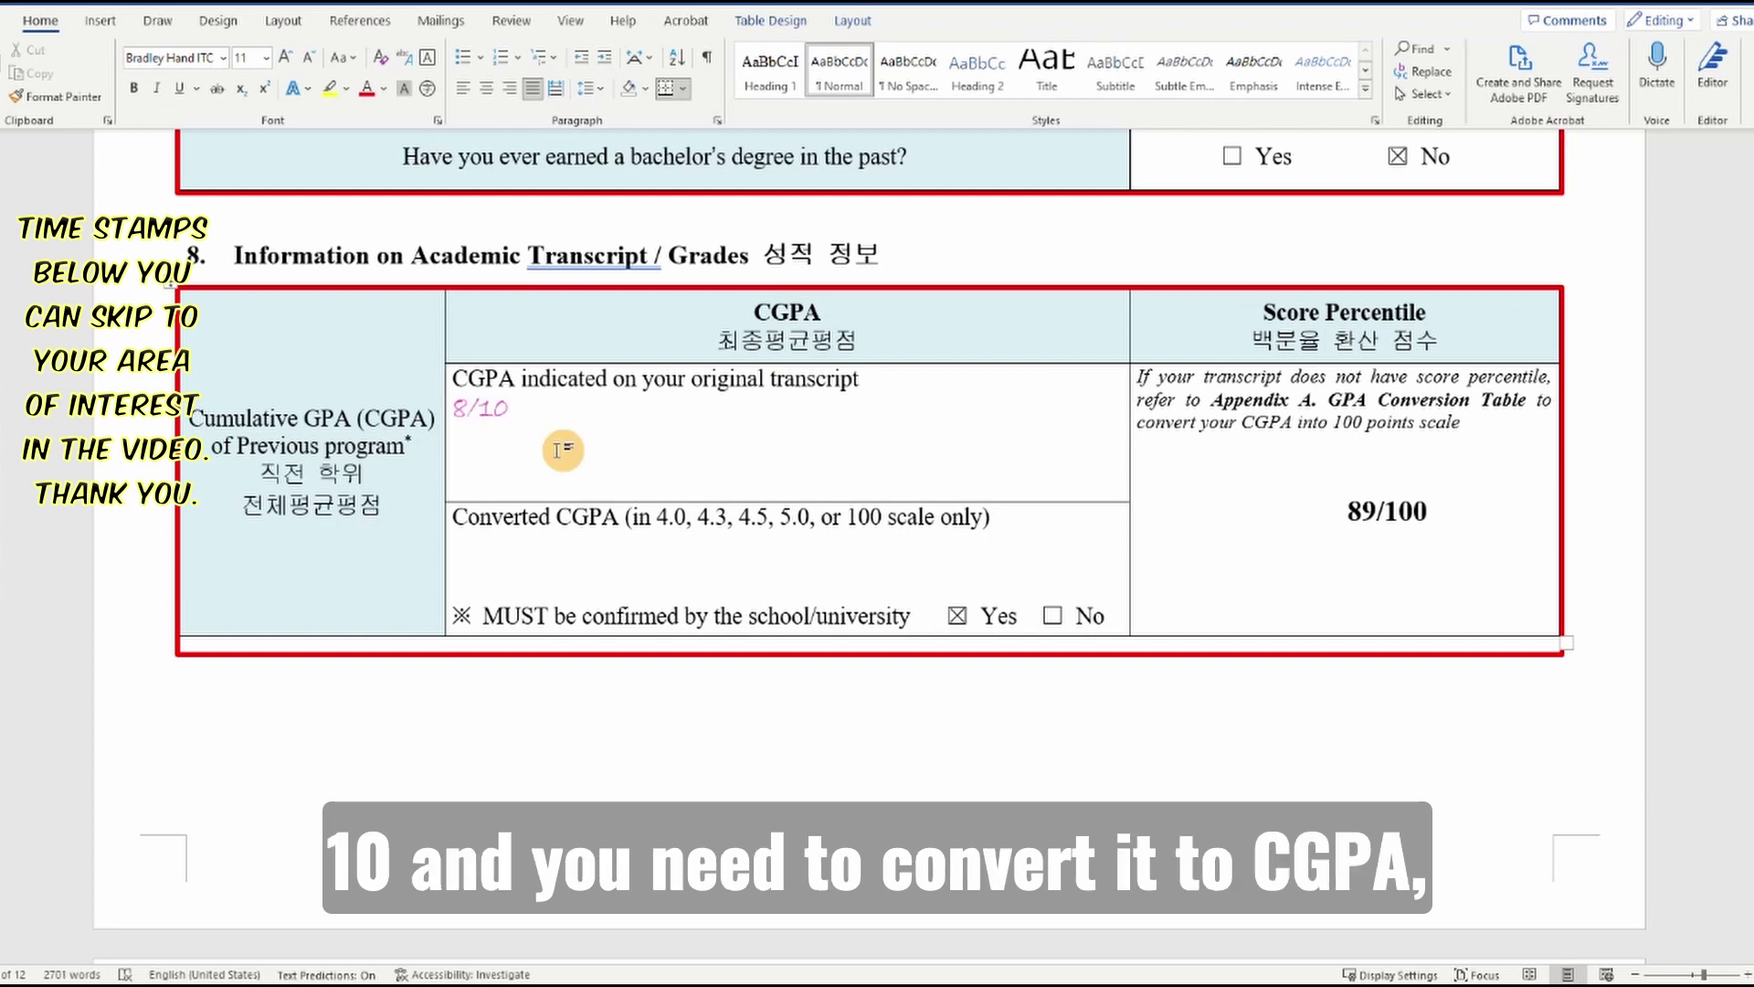
left_click(565, 557)
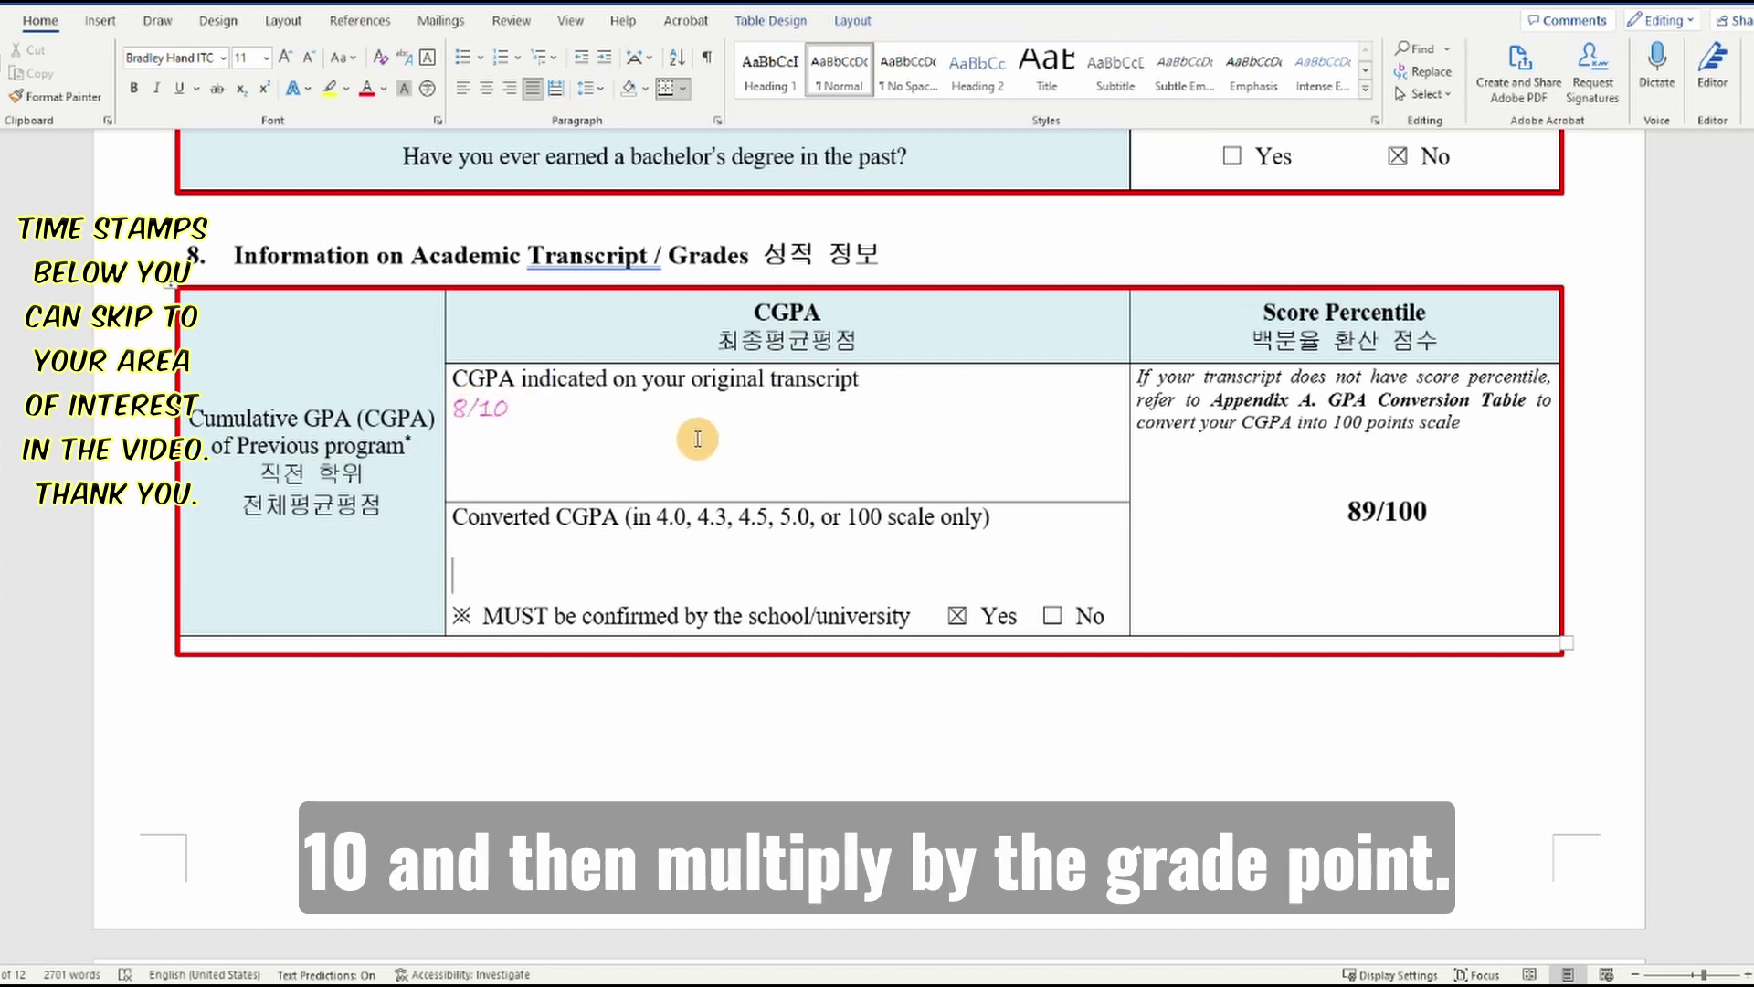
Highlight the accepted scales 4.3, 4.5 and 5.0 one after another in the converted CGPA heading
mouse_move(687, 518)
left_mouse_down()
mouse_move(654, 518)
mouse_move(700, 523)
left_mouse_up()
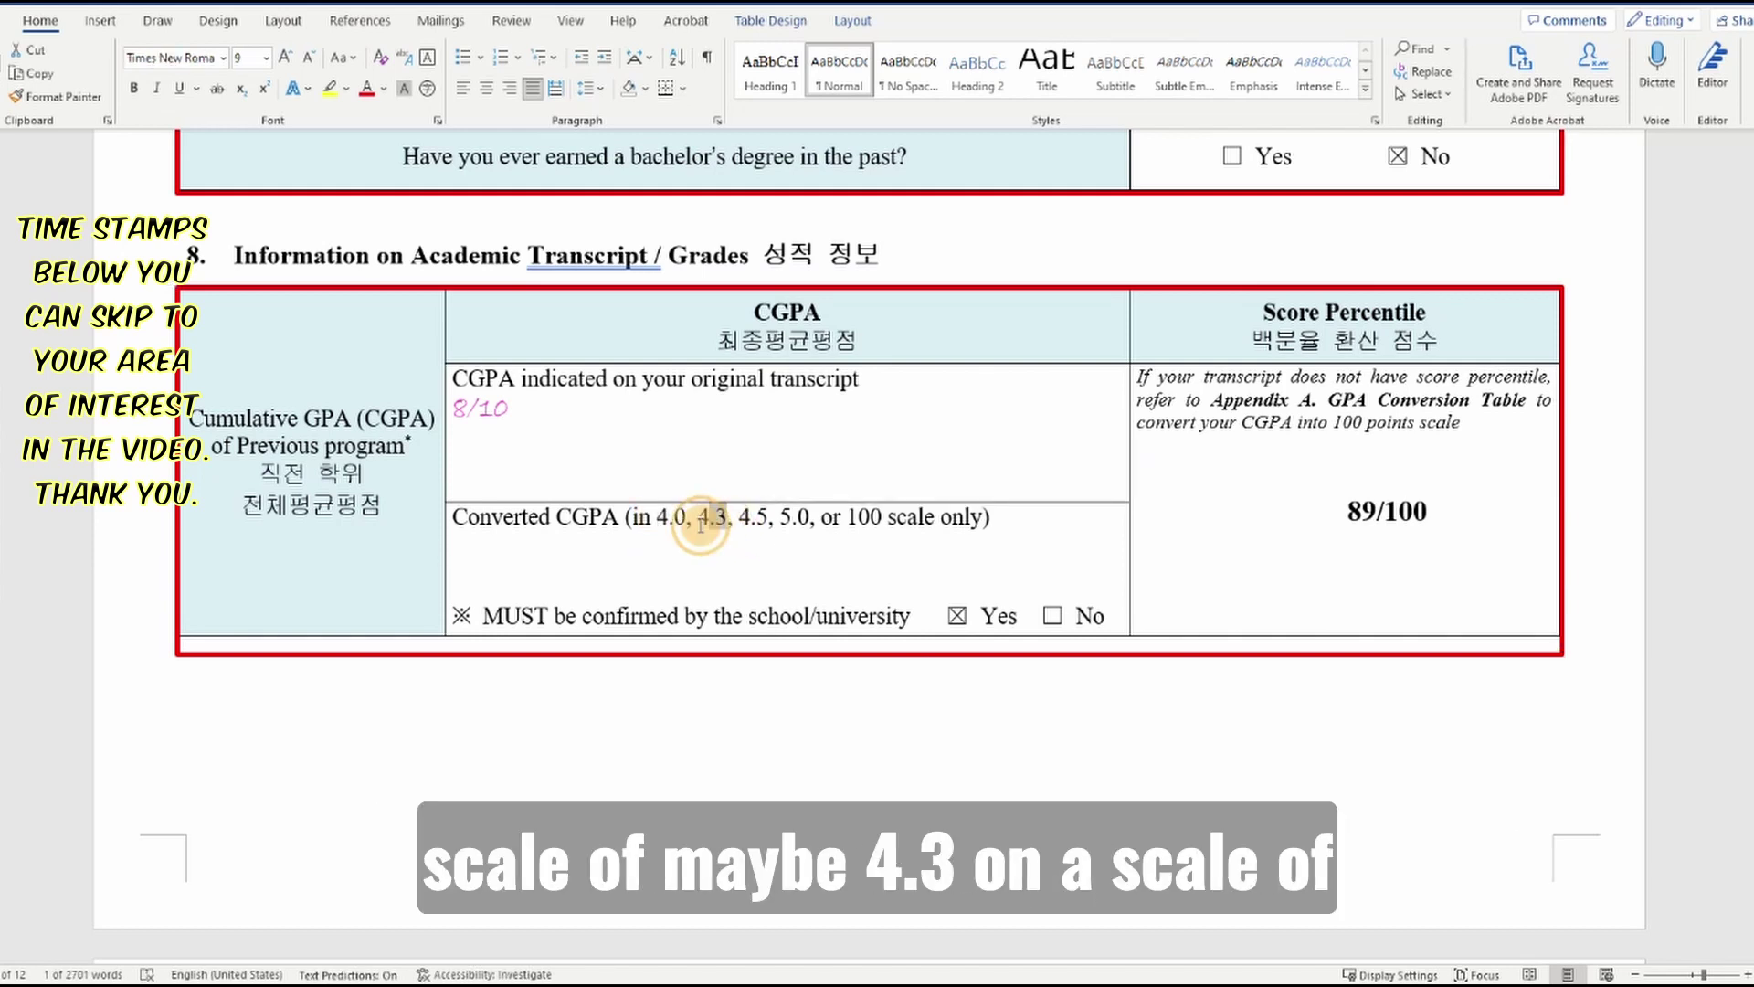
double_click(772, 518)
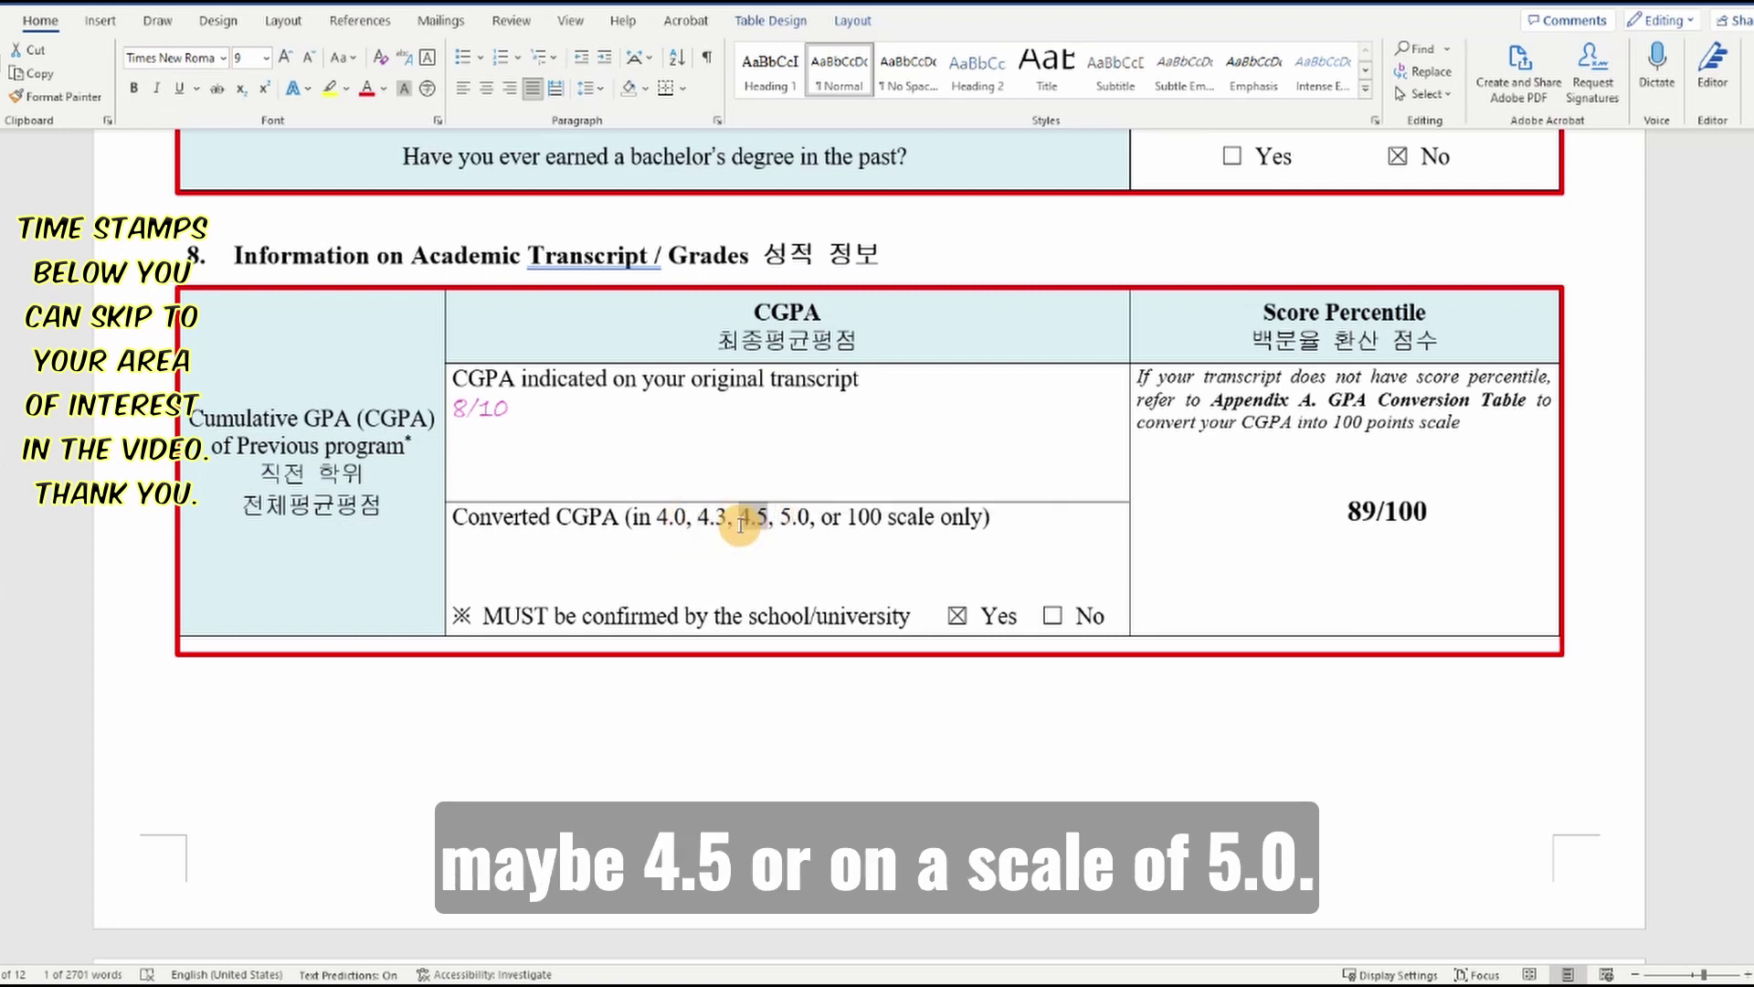
left_click(797, 518)
double_click(797, 518)
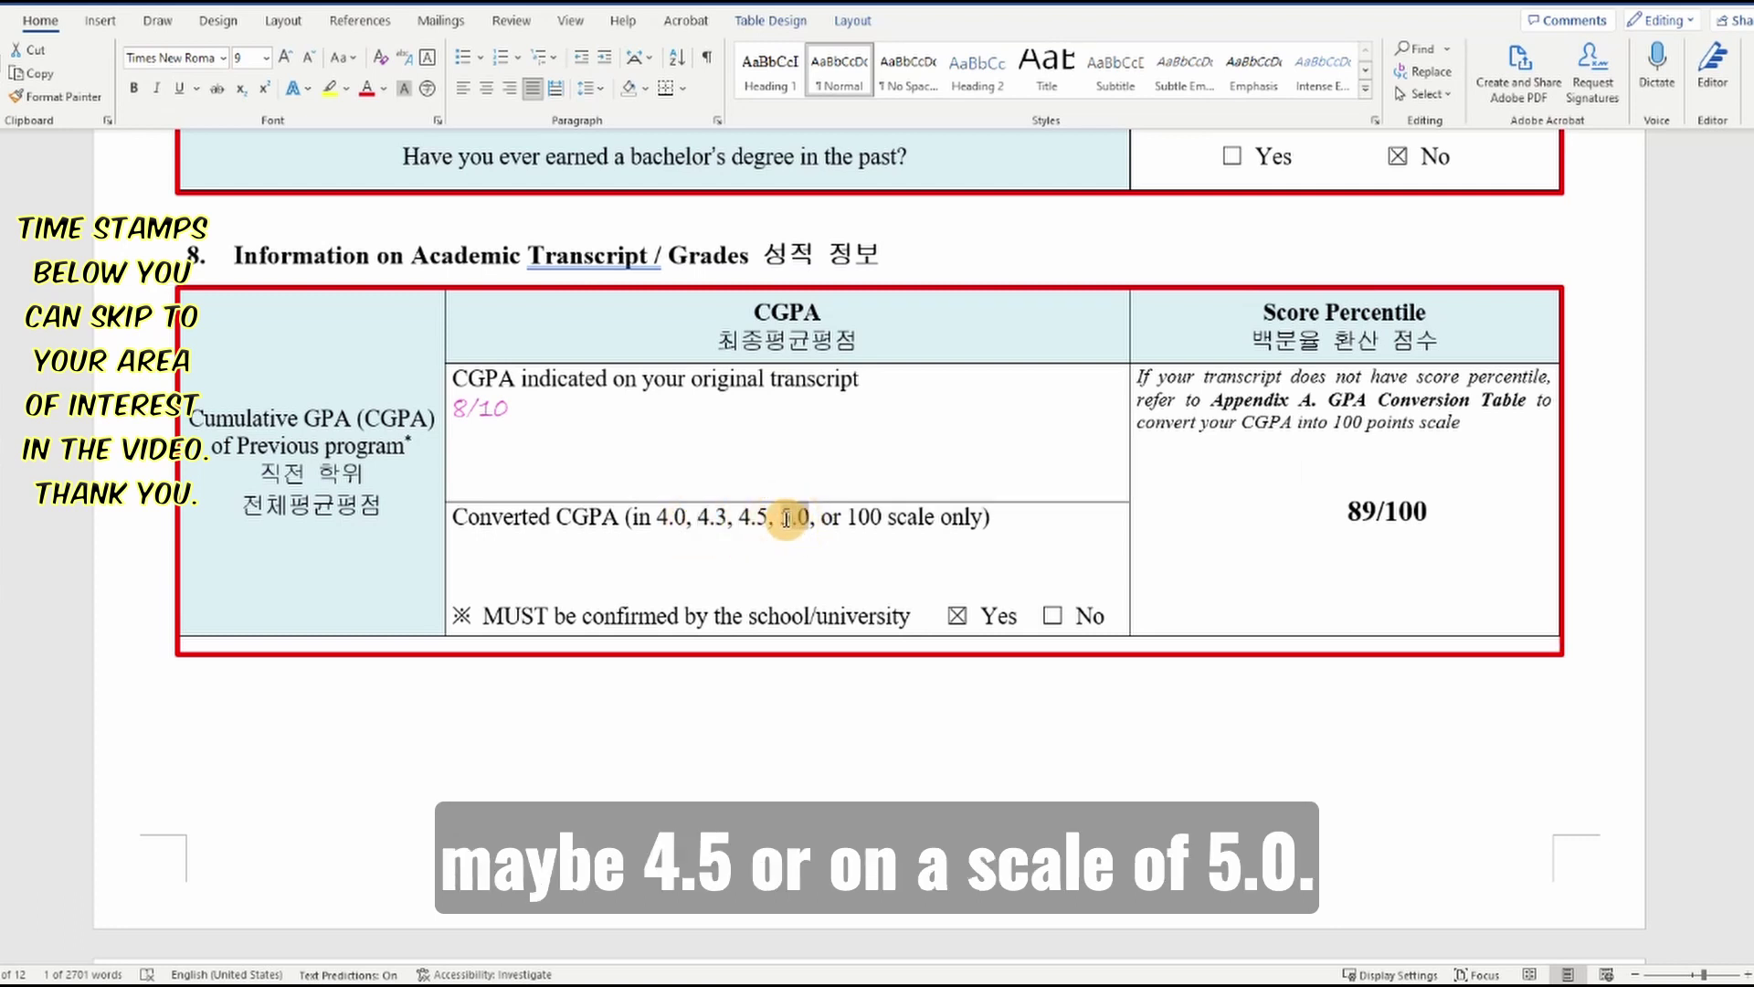
left_click(673, 469)
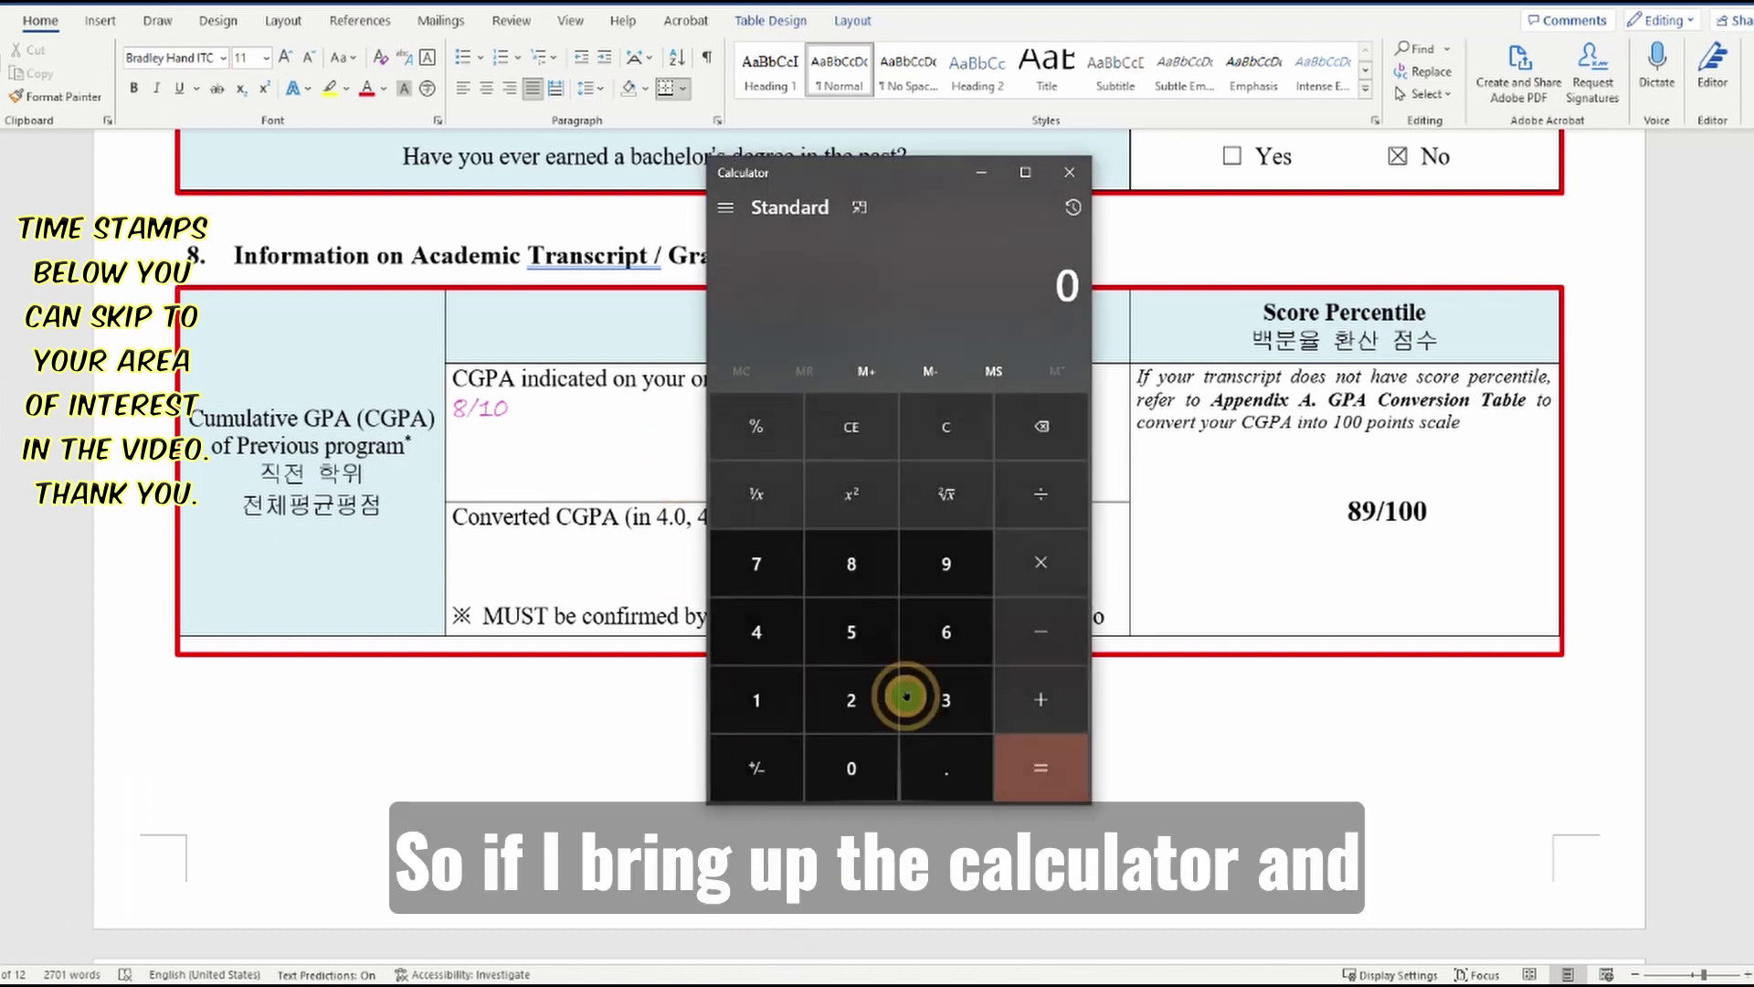
Divide 8 by 10 in Calculator
left_click(847, 576)
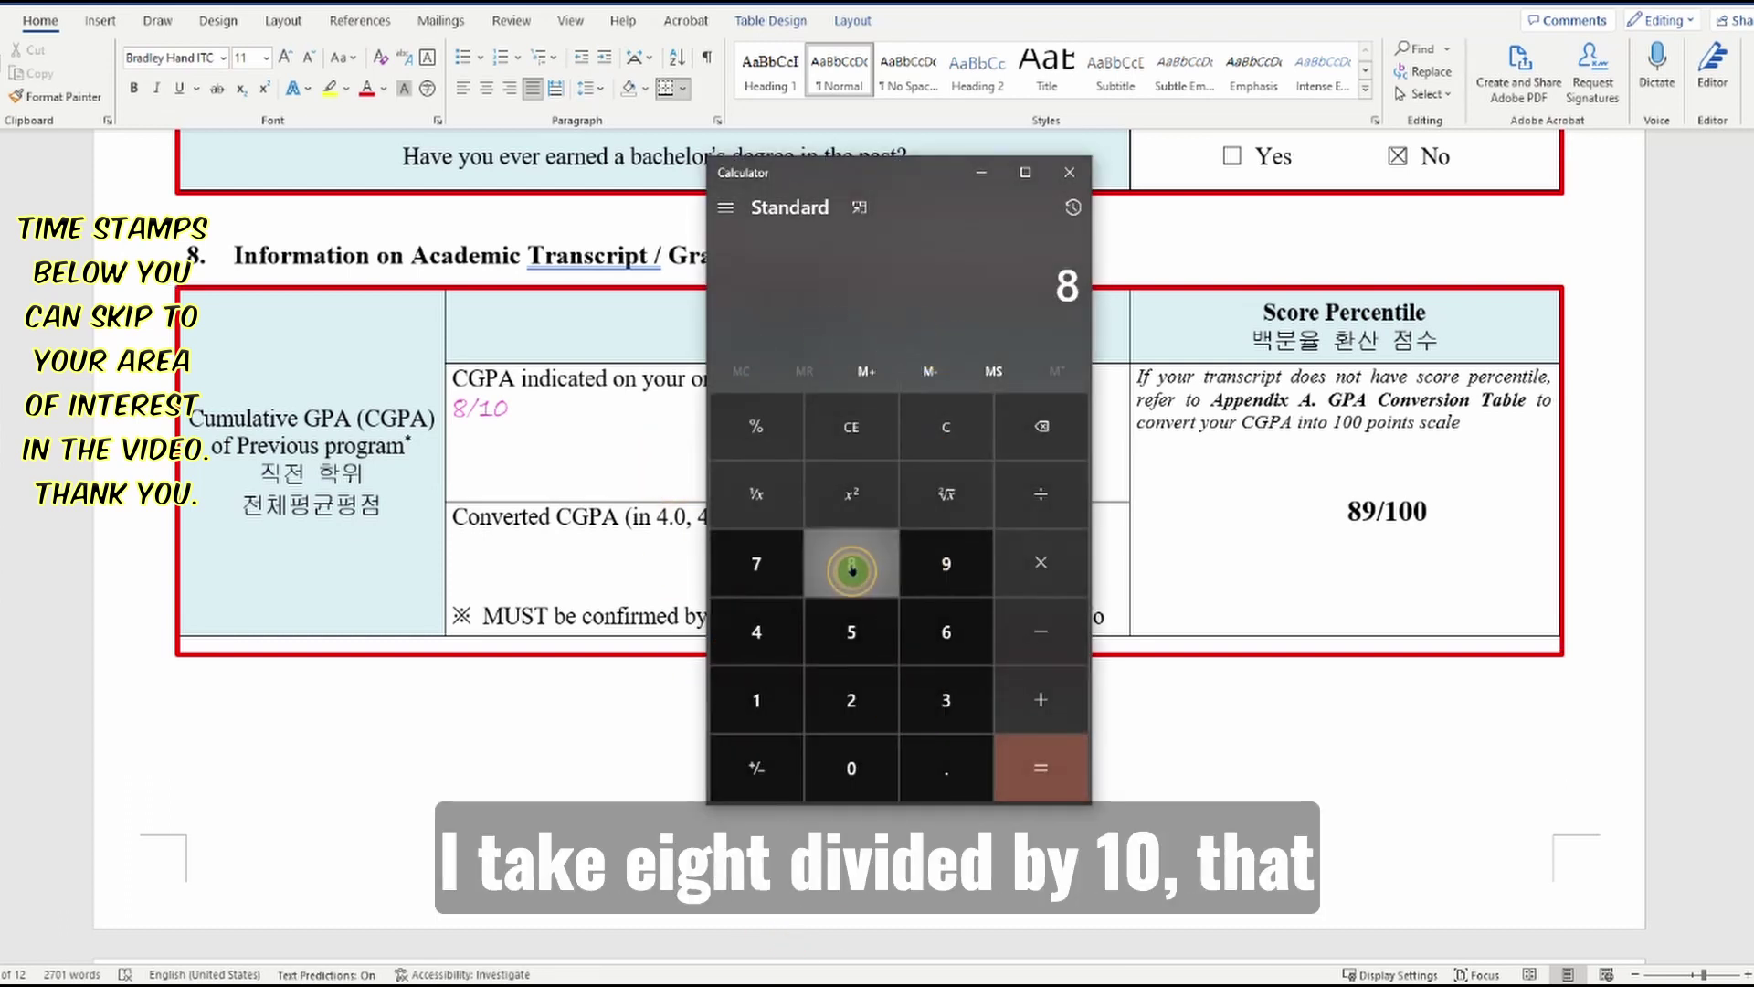
left_click(1040, 492)
left_click(756, 714)
left_click(836, 770)
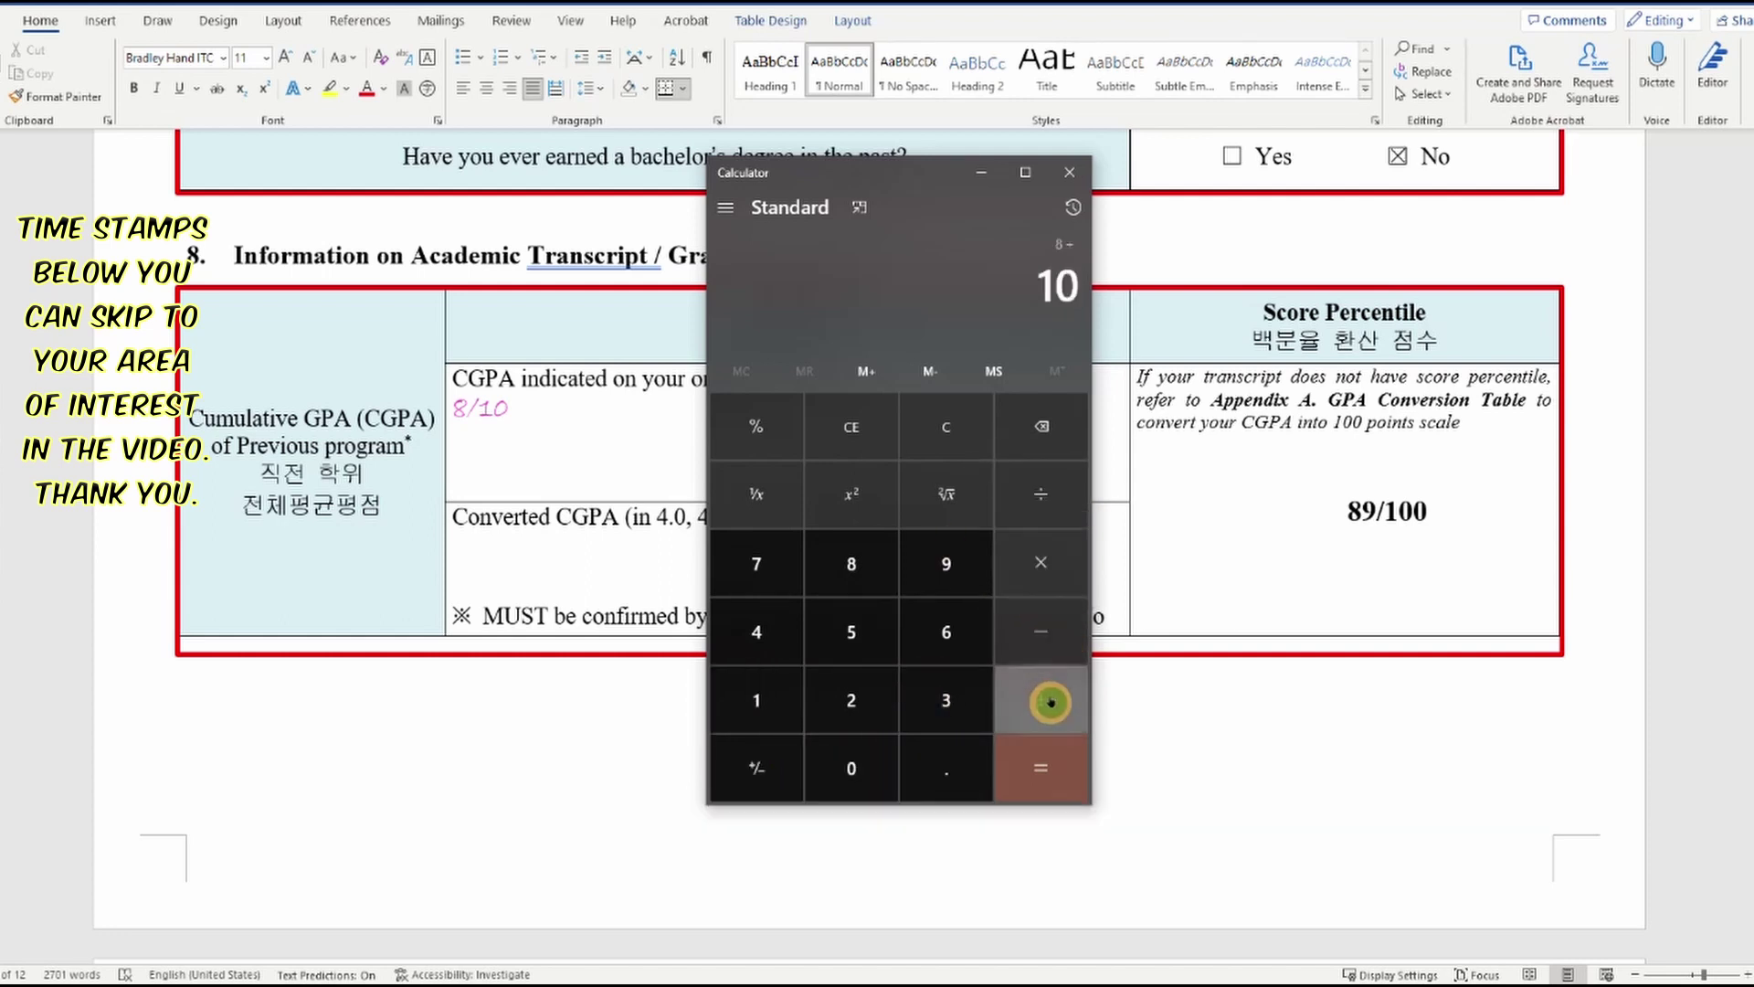
left_click(1042, 763)
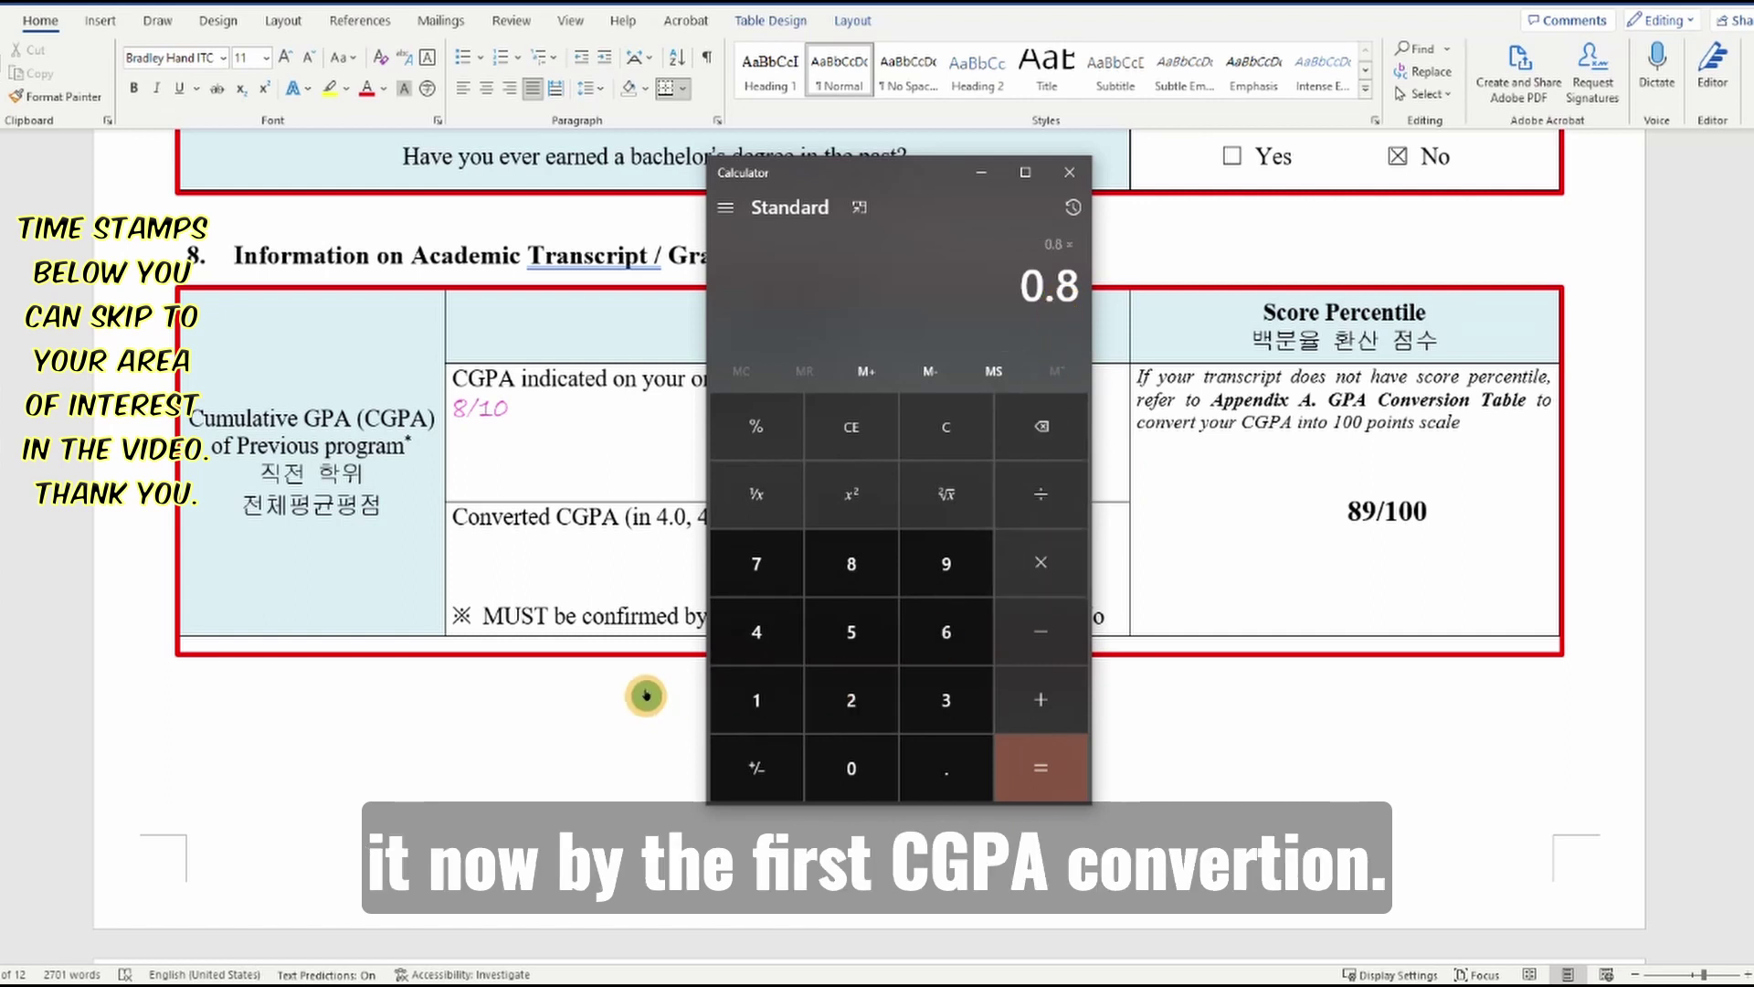
Highlight the 4.0 scale in the form's converted CGPA heading and multiply the Calculator result by 4.0
left_click(628, 540)
double_click(669, 518)
key("alt+Tab")
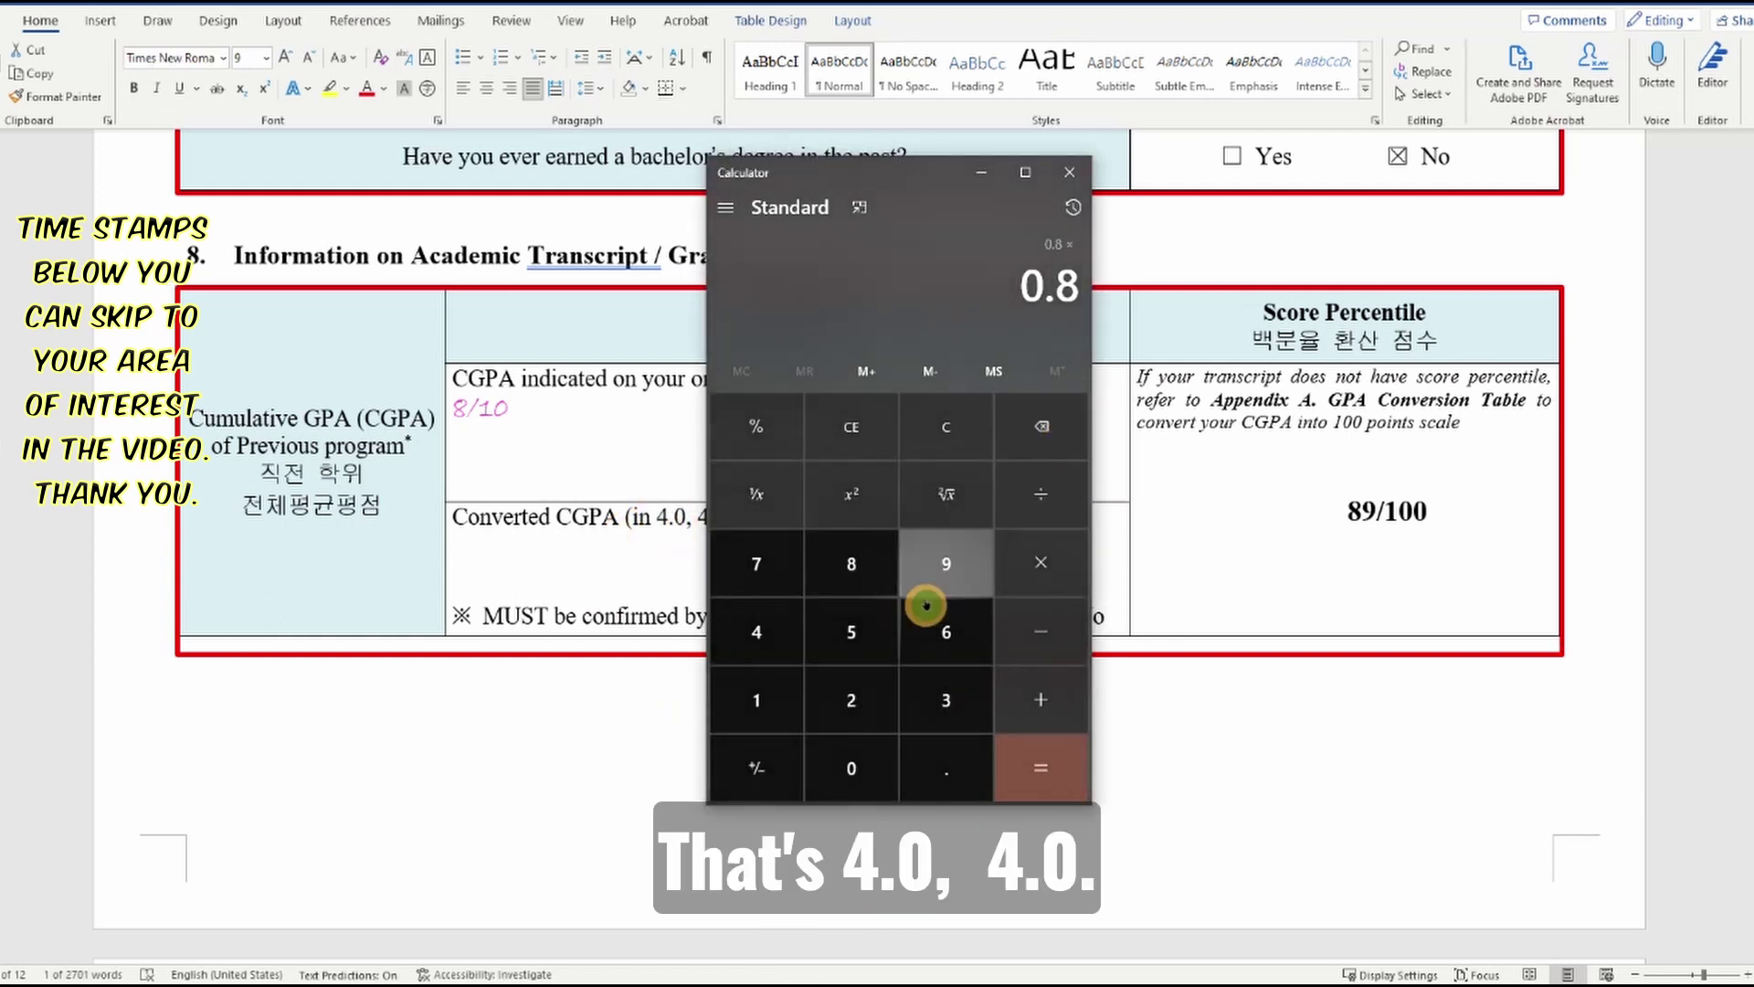
left_click(767, 652)
left_click(929, 774)
left_click(872, 781)
key("Return")
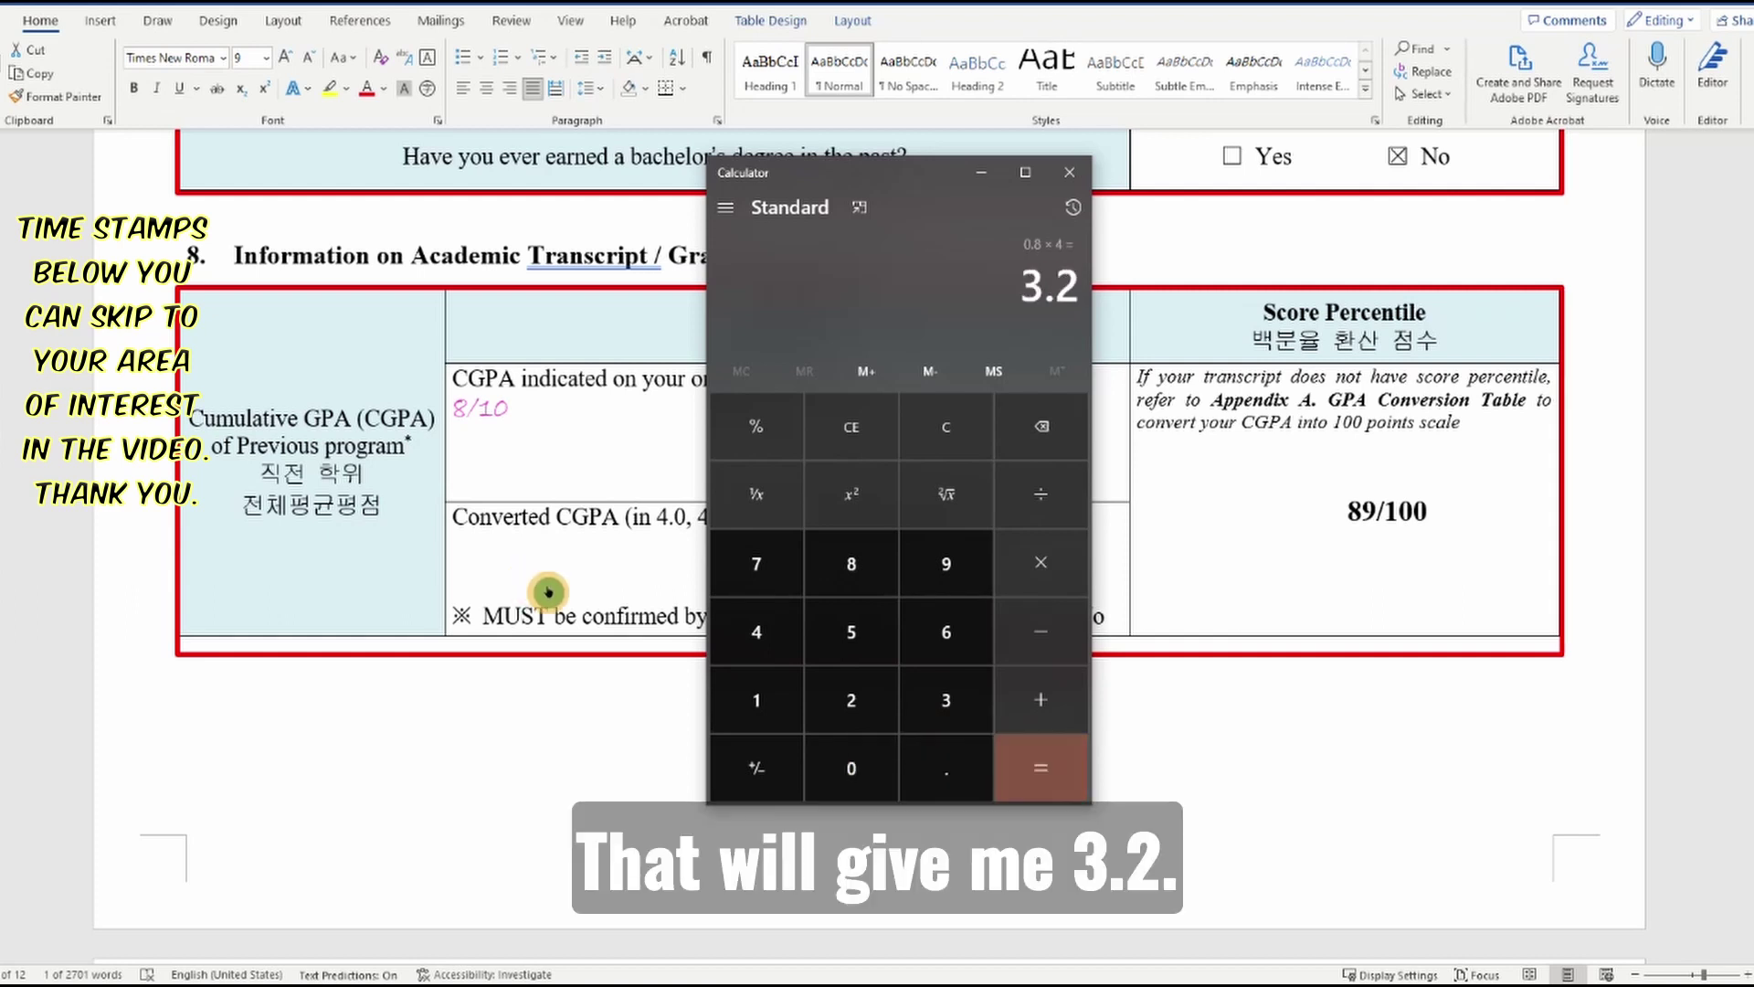
Enter "3.2" as the converted CGPA in the form and erase the number before "/100" in the score percentile cell
left_click(549, 592)
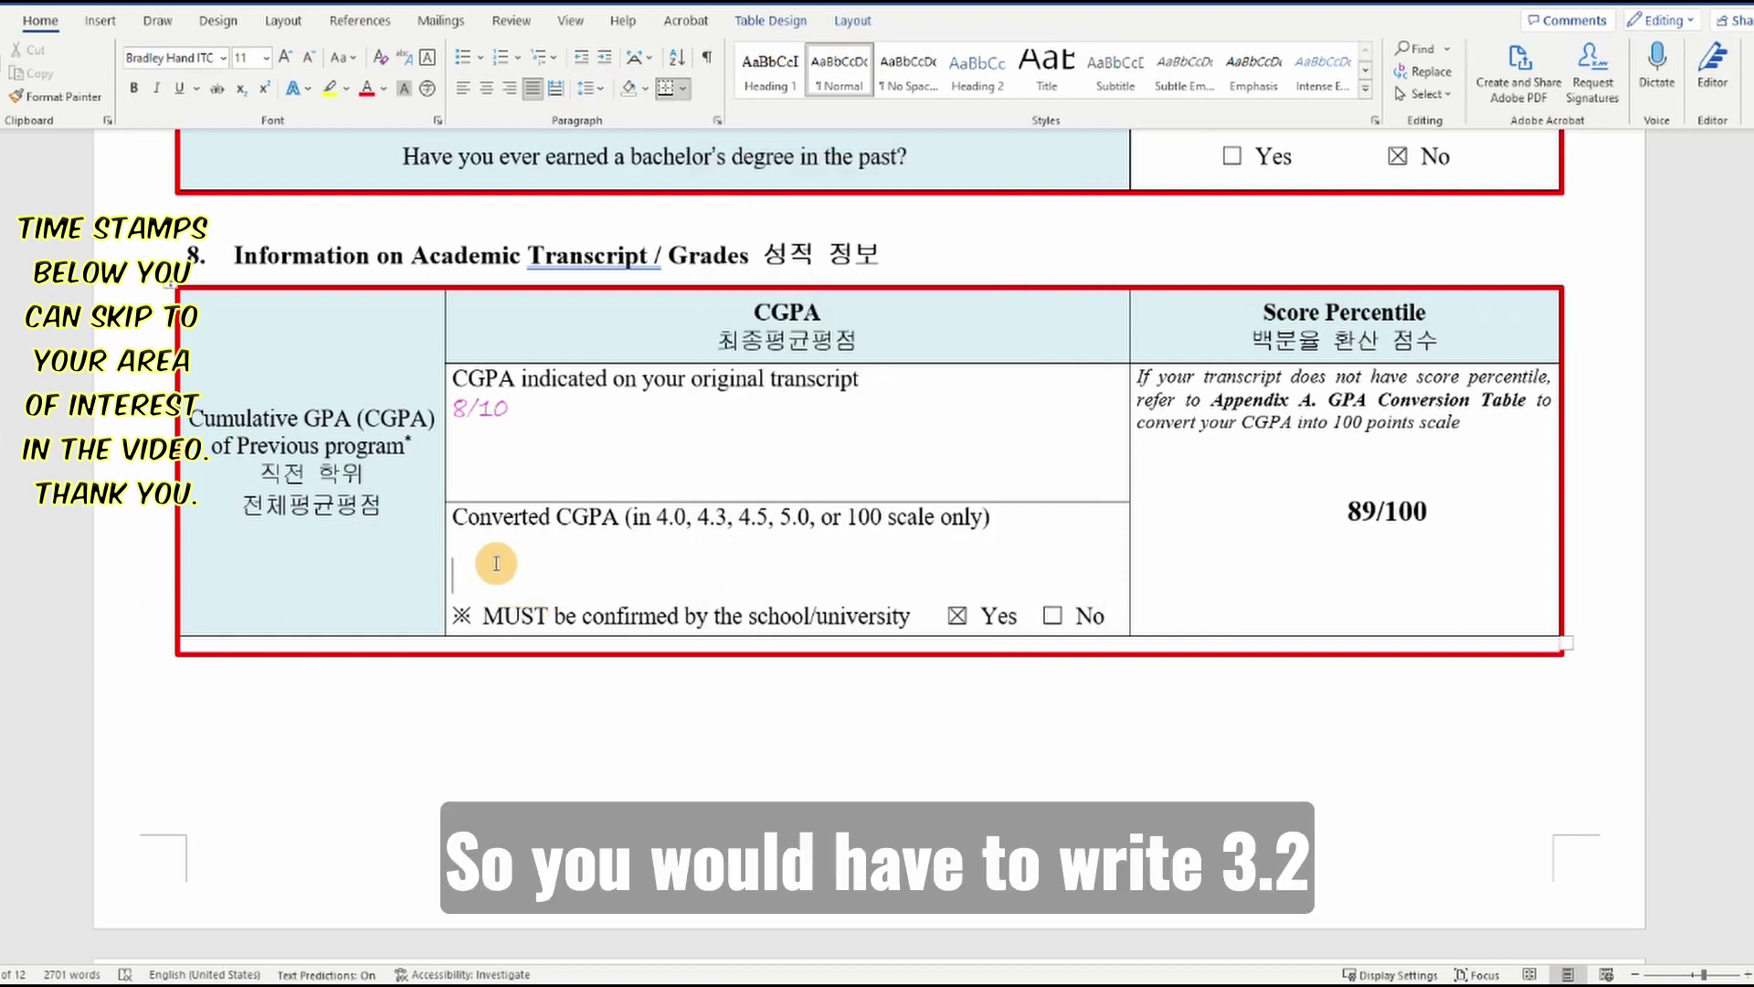
type("3.2")
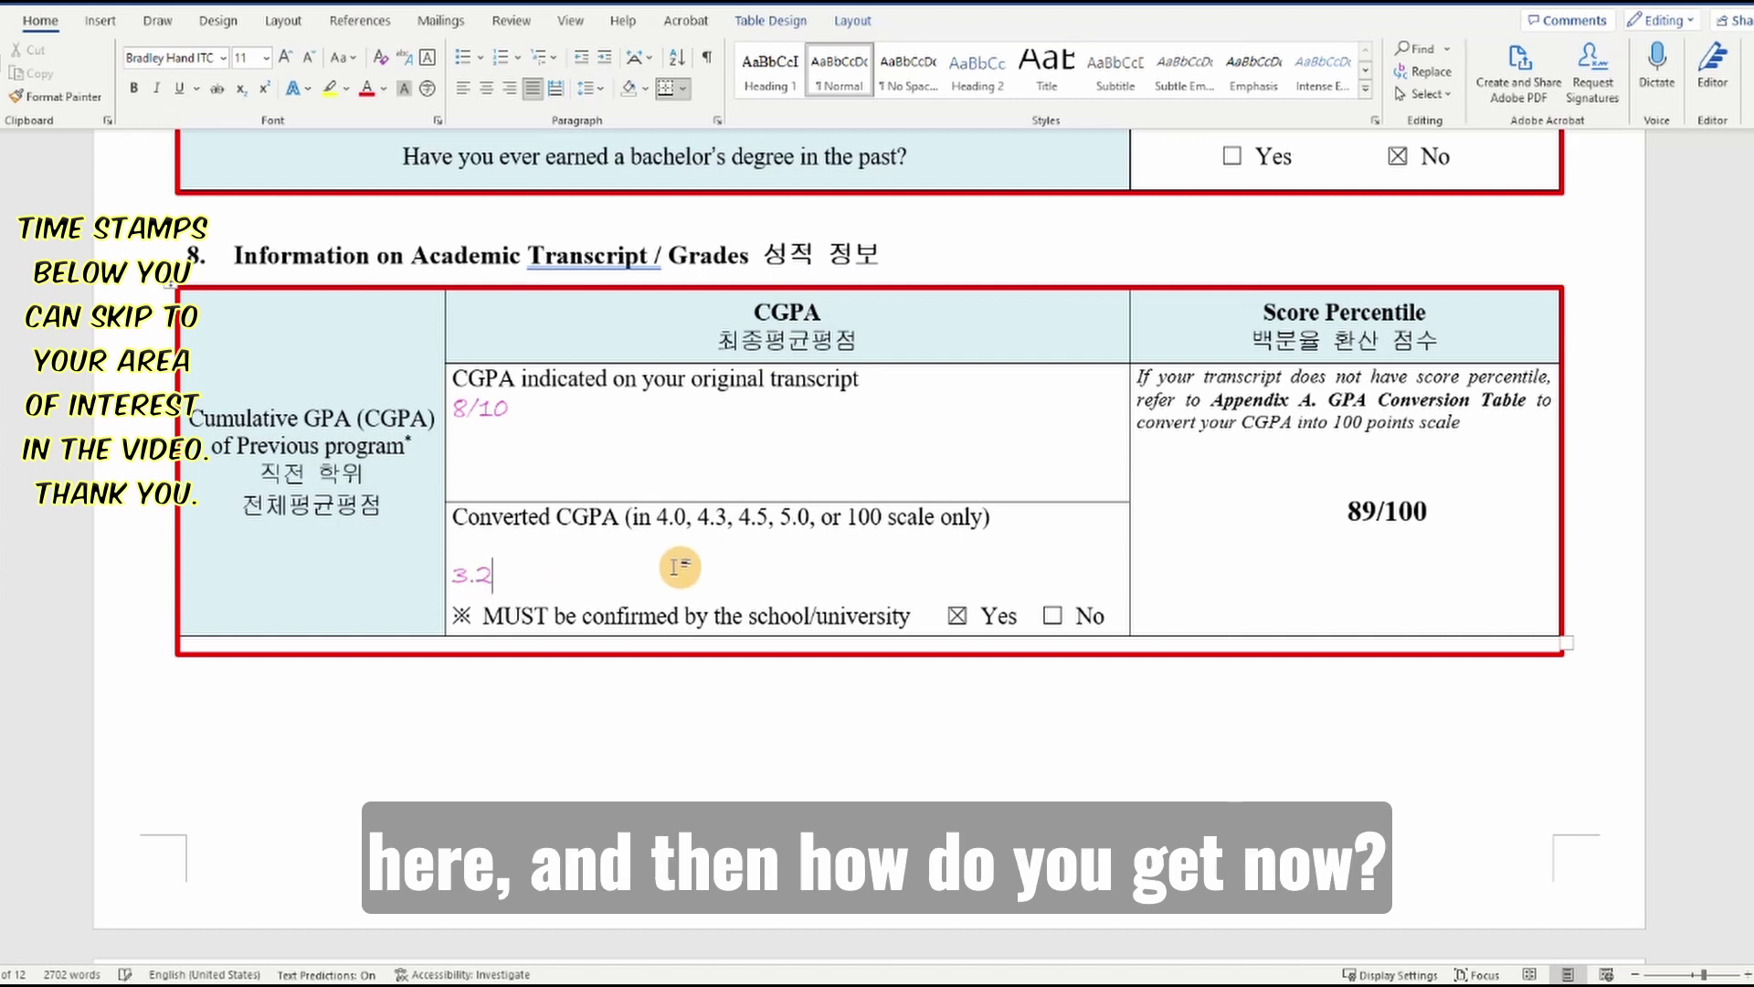
left_click(1375, 509)
key("BackSpace")
key("BackSpace")
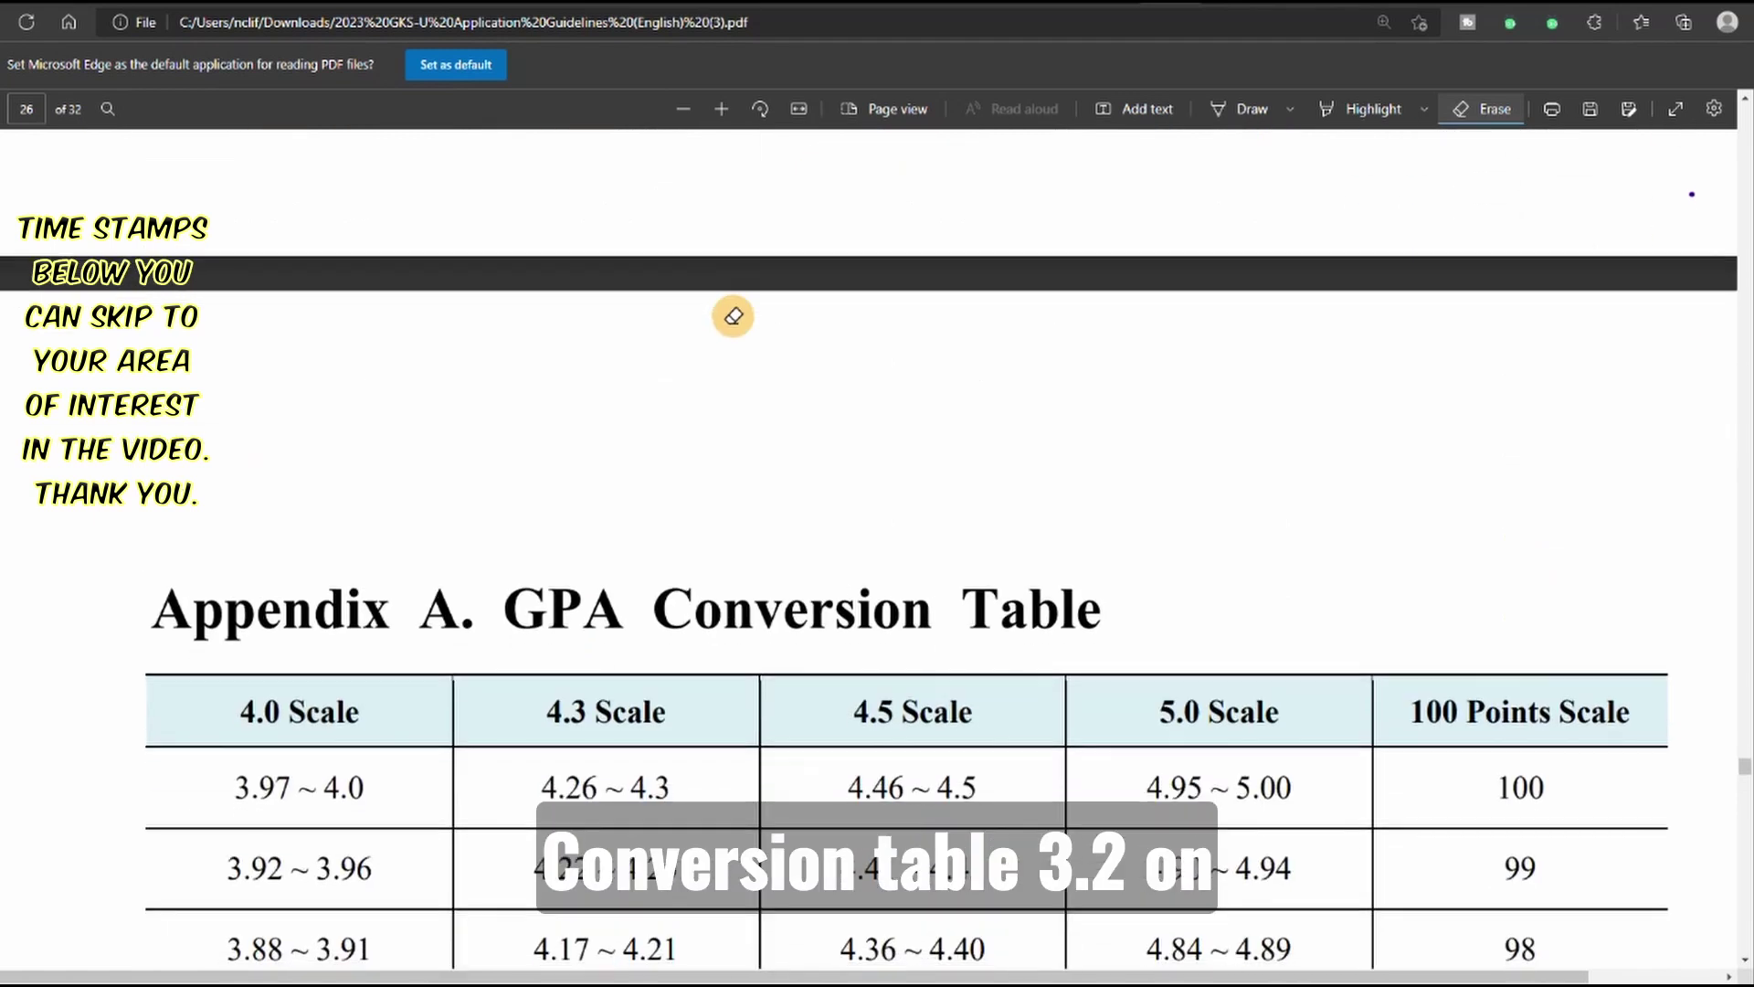
Draw a pen stroke over the 4.0 Scale heading of the GPA Conversion Table in the guidelines PDF
scroll(732, 313, "down", 3)
scroll(890, 315, "down", 6)
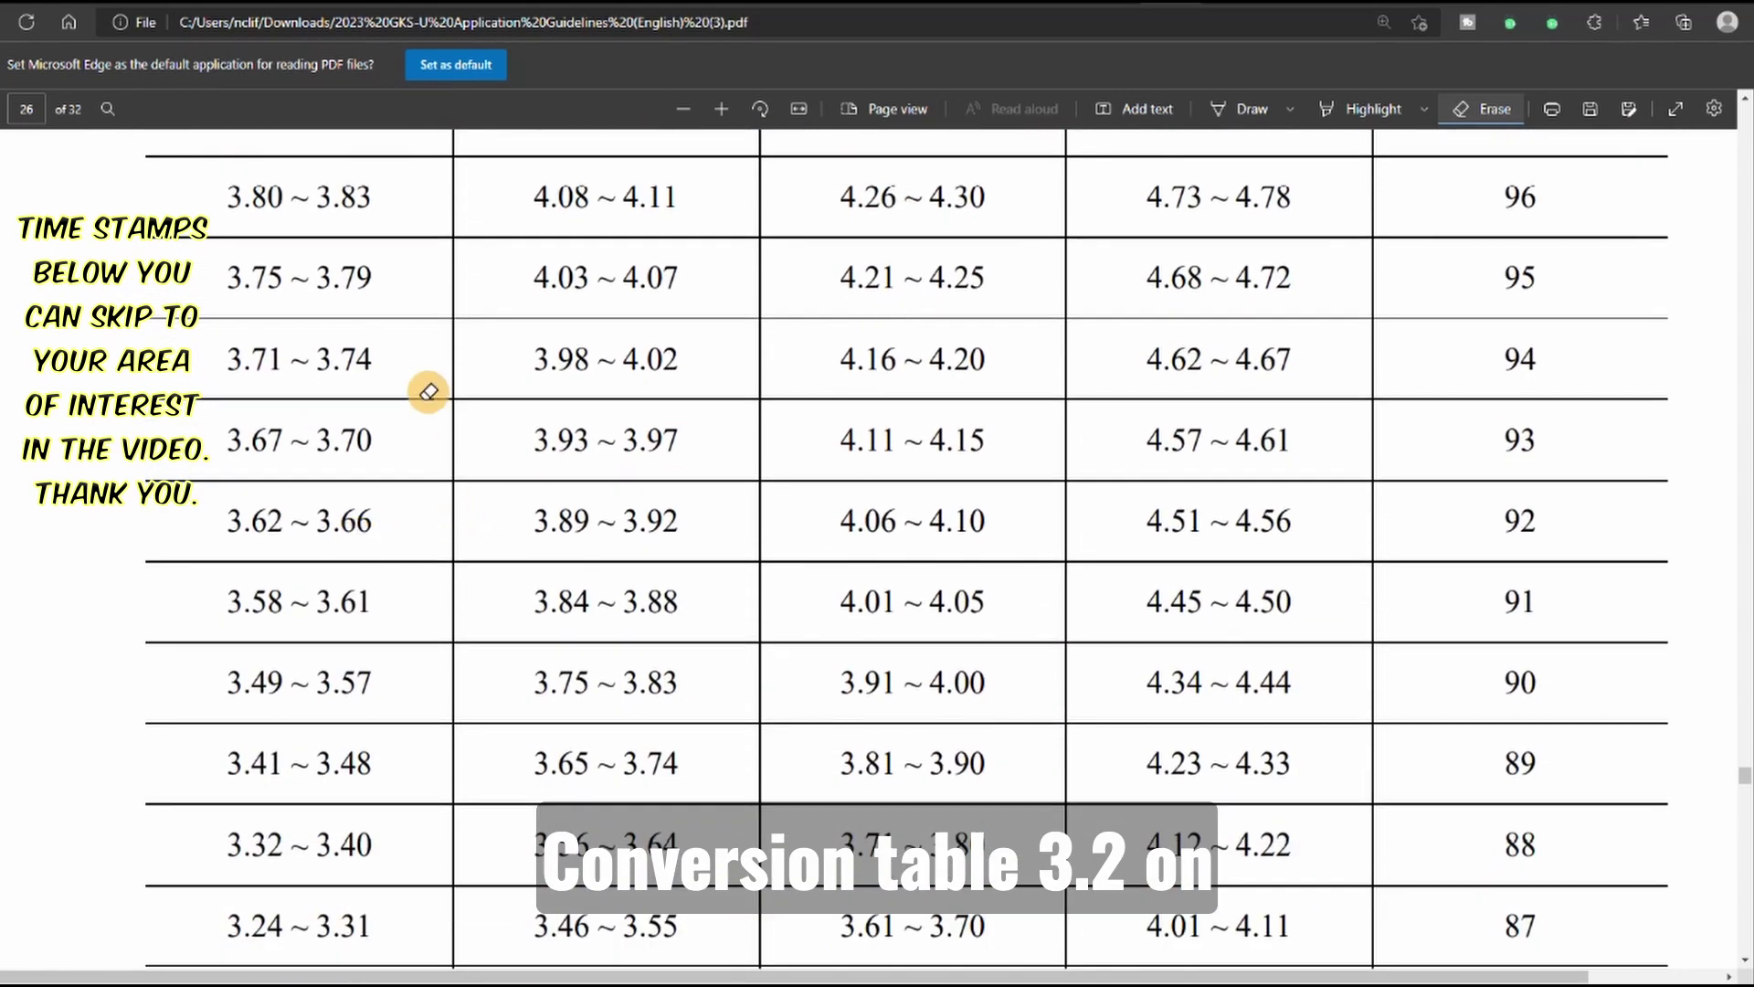
scroll(429, 392, "up", 6)
left_click(1215, 109)
left_click(736, 194)
left_click_drag(357, 428, 239, 440)
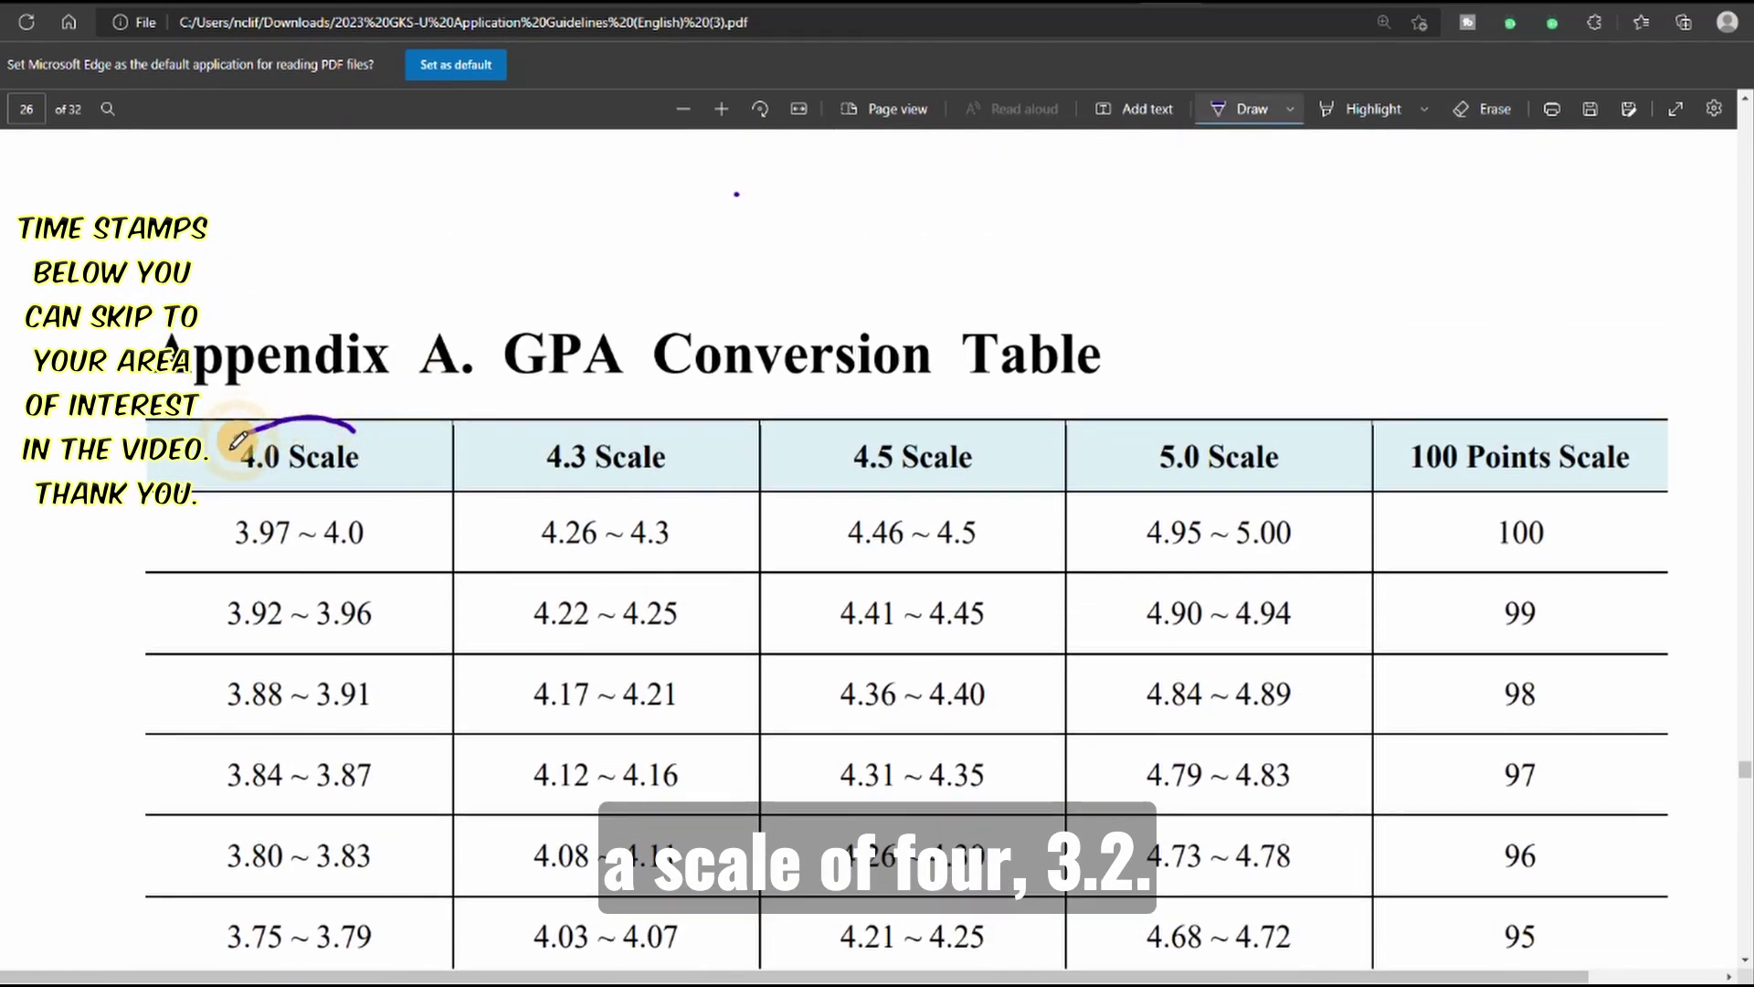
Circle the 3.15 ~ 3.23 range in the 4.0 scale column and its matching 86 in the 100 points column
scroll(416, 579, "down", 10)
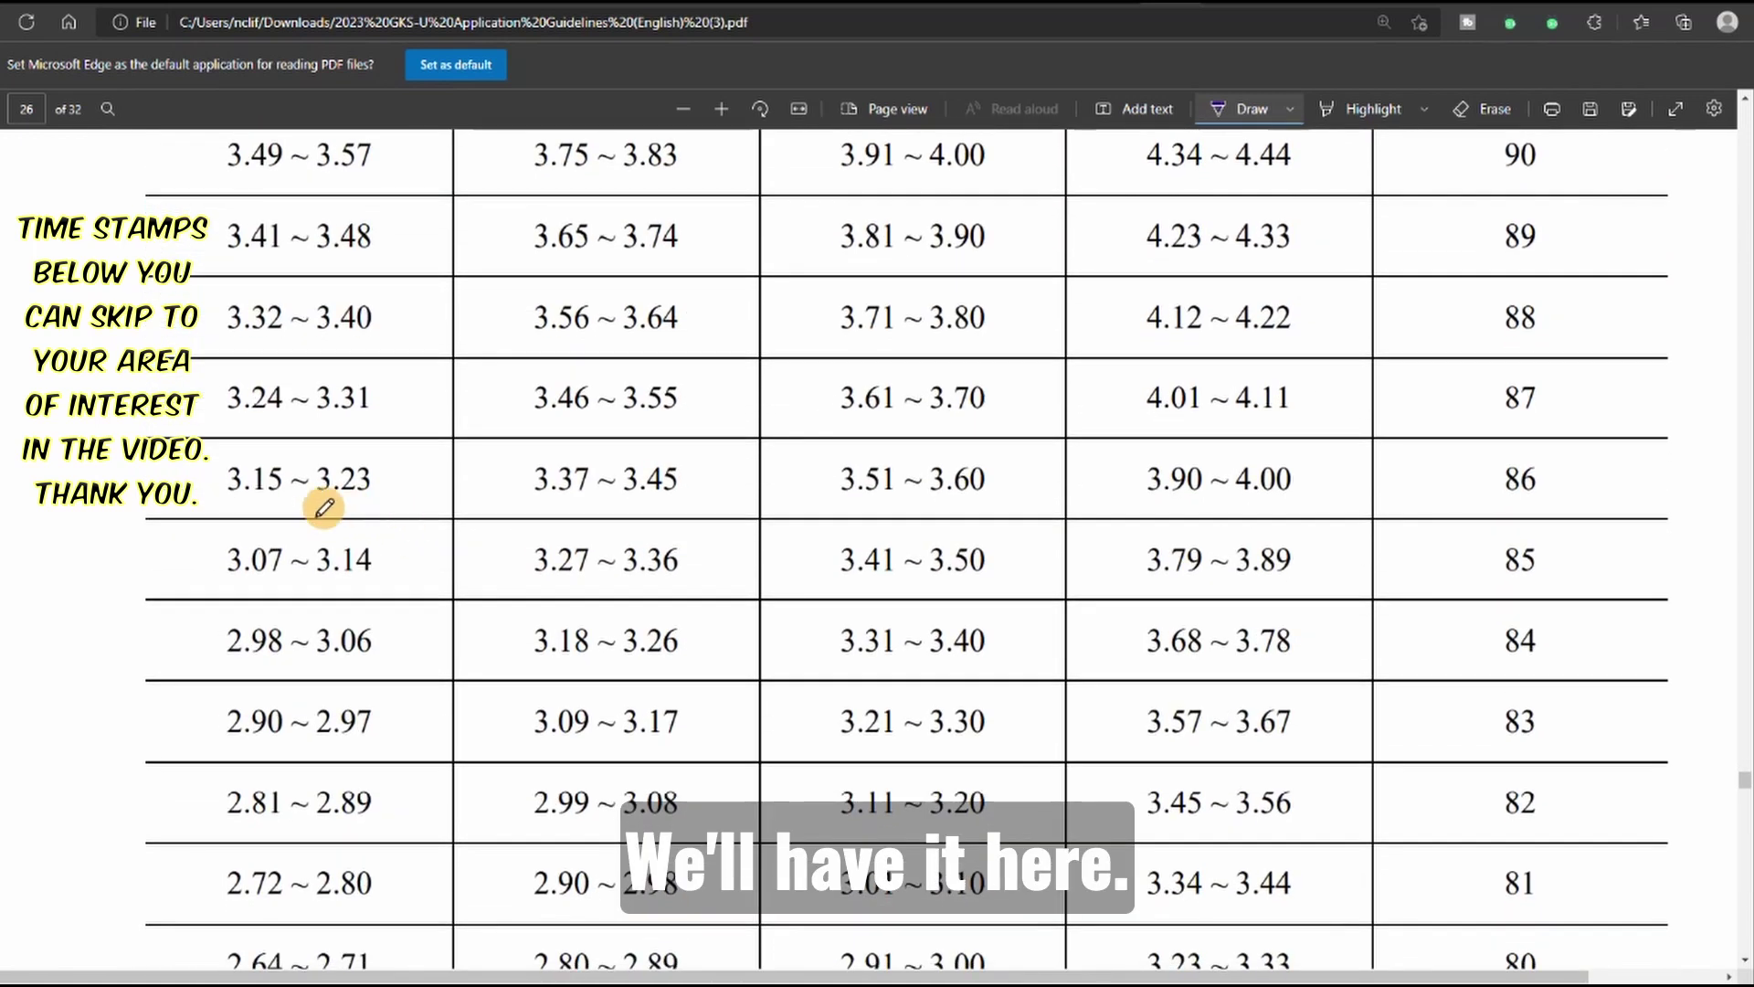
mouse_move(228, 512)
left_mouse_down()
mouse_move(423, 435)
mouse_move(228, 436)
mouse_move(208, 520)
left_mouse_up()
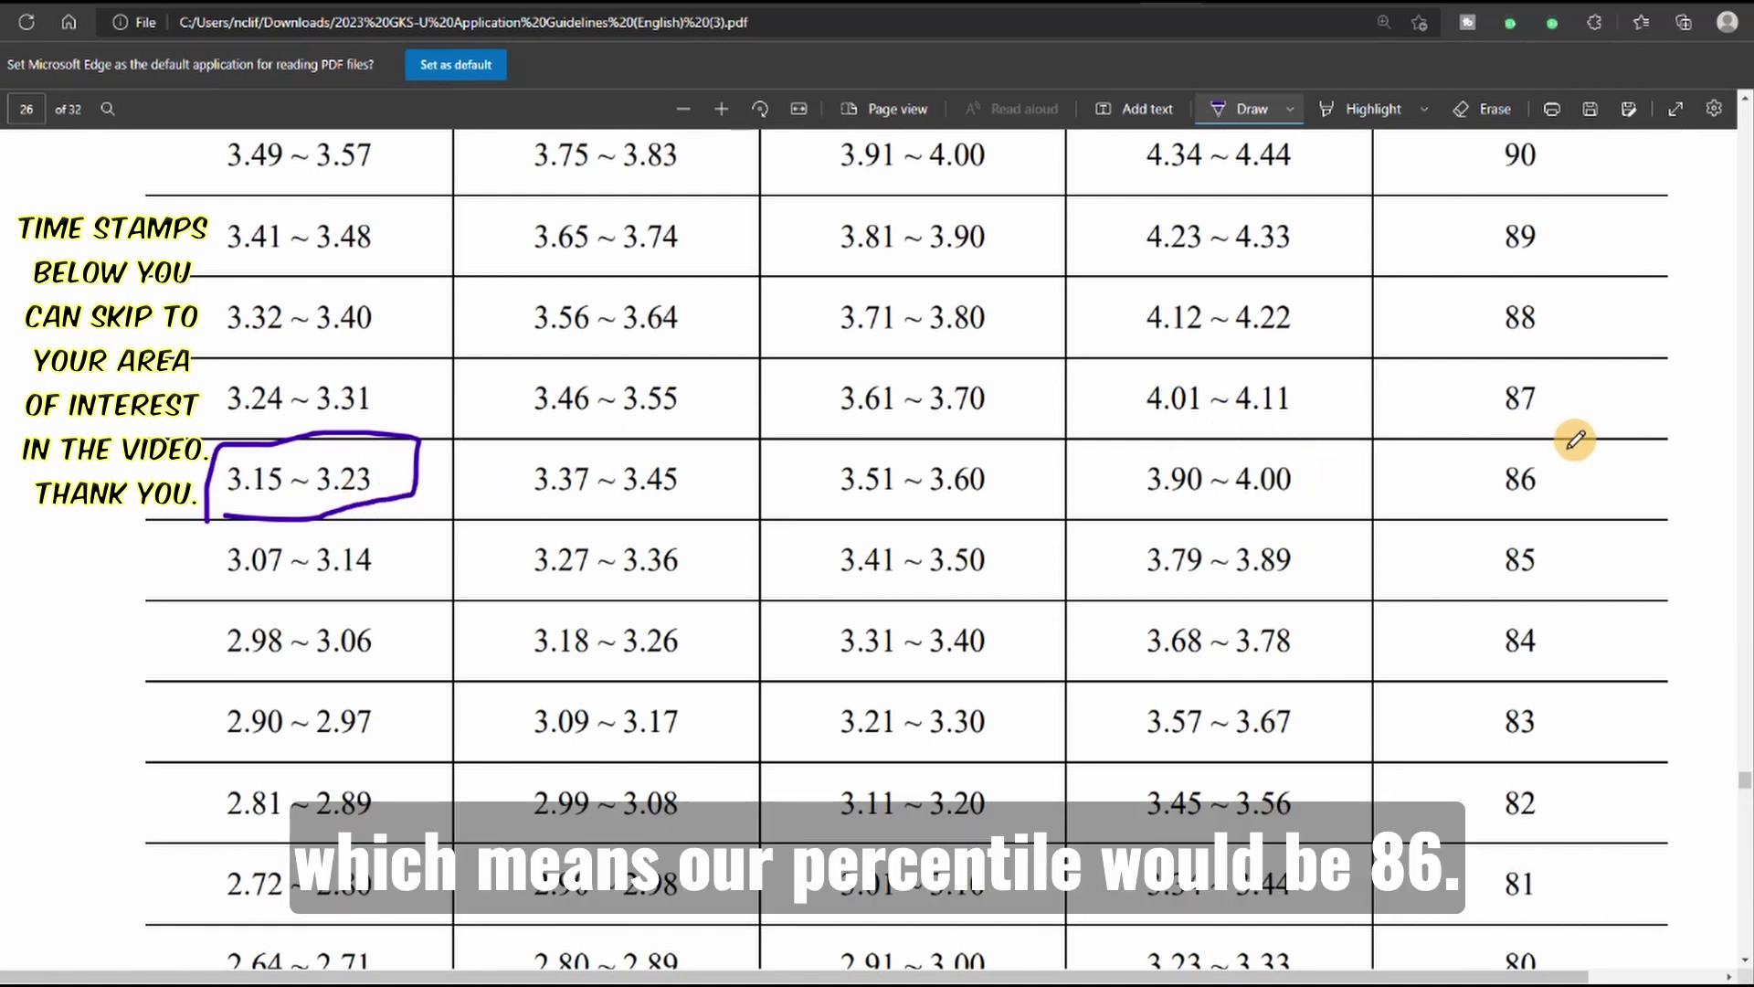
mouse_move(1571, 436)
left_mouse_down()
mouse_move(1472, 501)
mouse_move(1590, 442)
left_mouse_up()
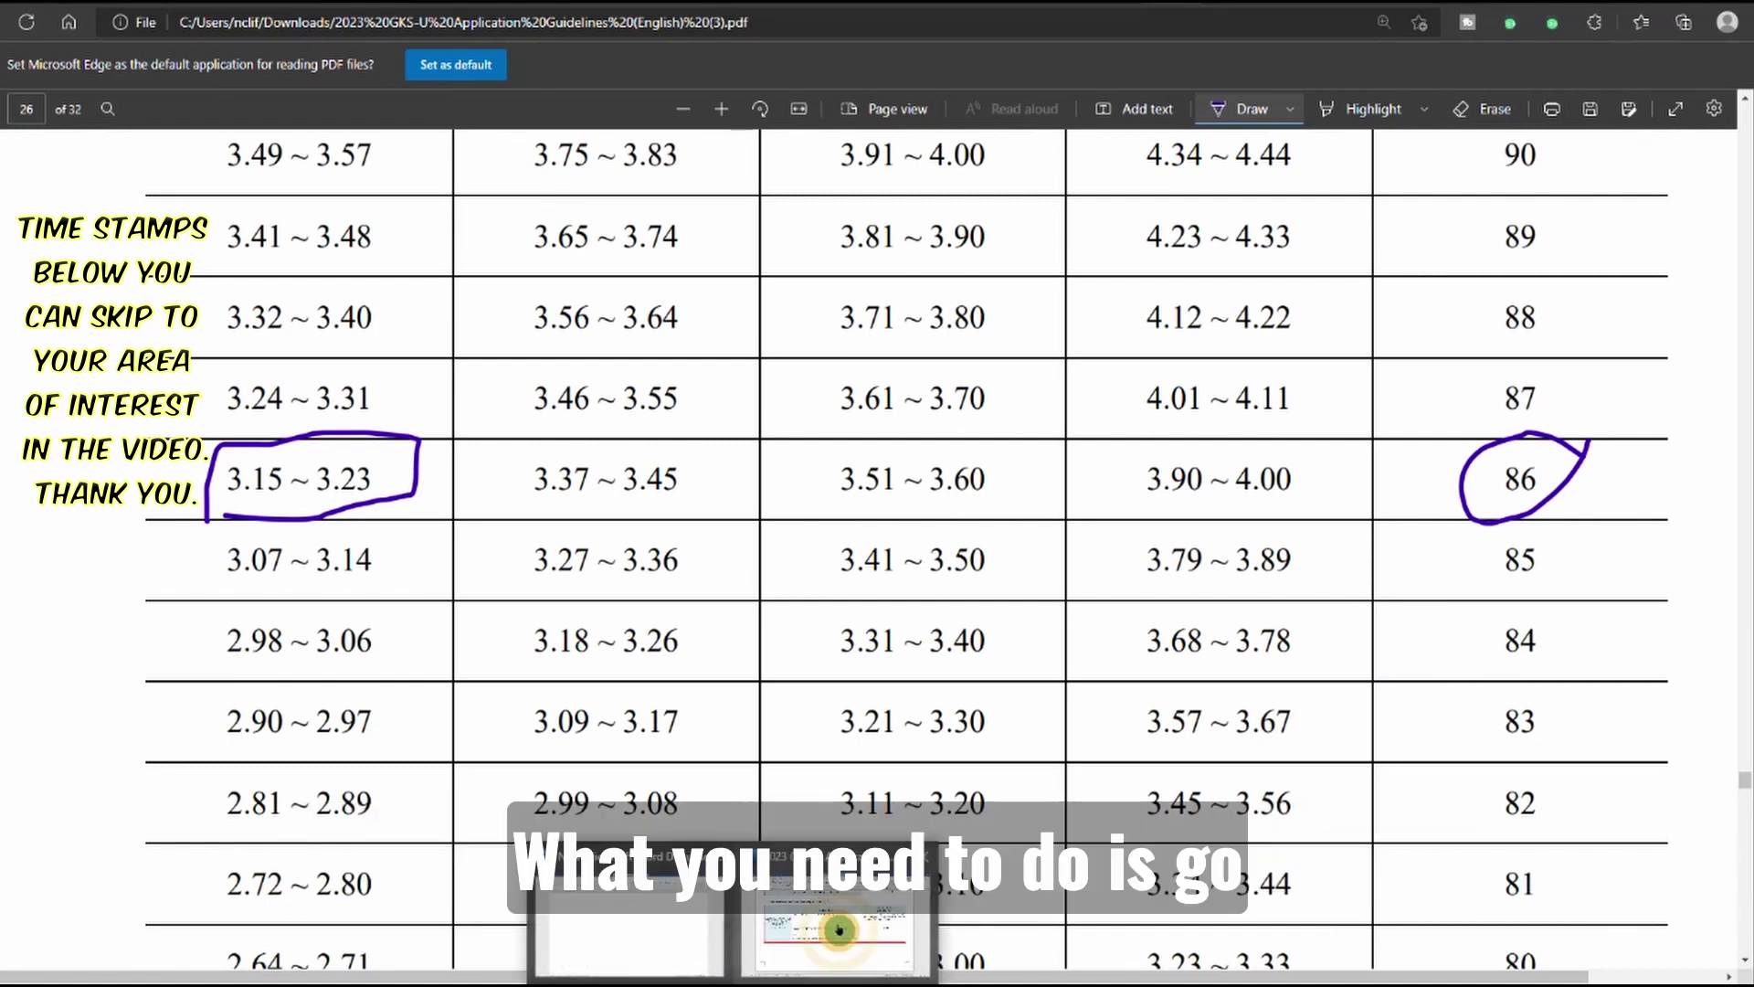
Switch back to the Word application form and enter 86 before "/100" in the score percentile cell
left_click(839, 929)
left_click(1335, 509)
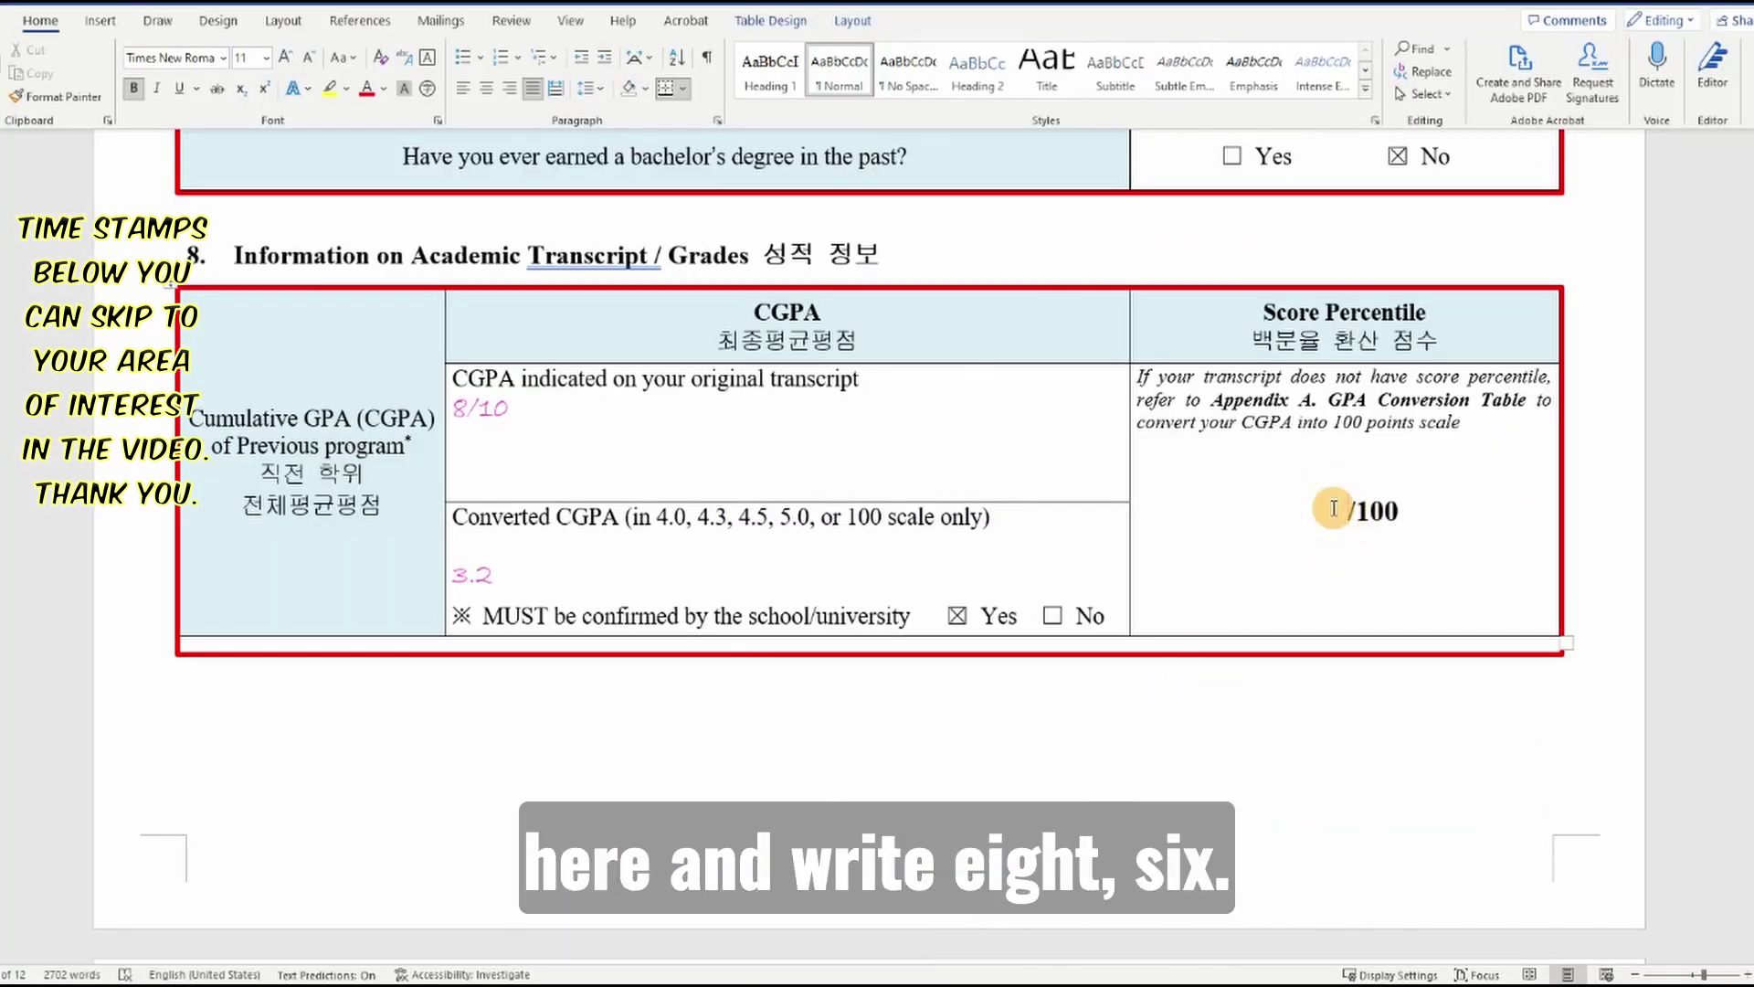
type("86")
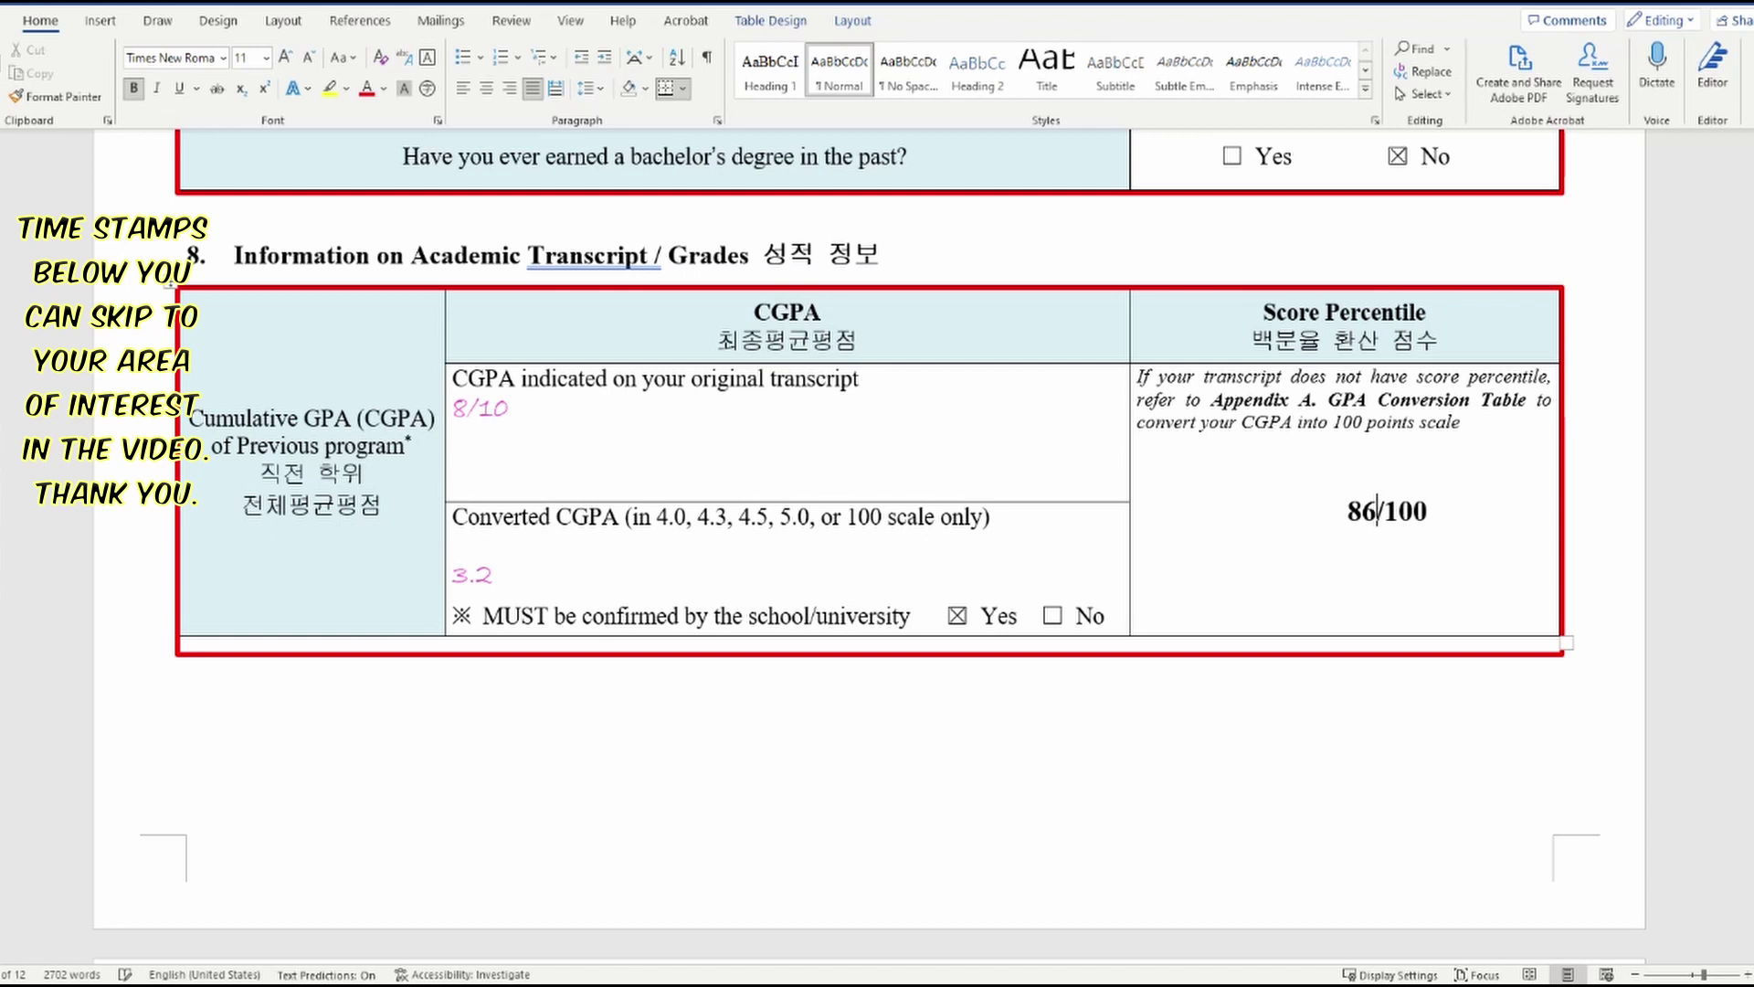
Change the original transcript CGPA to "7/10" and clear the value in the converted CGPA cell
left_click(467, 408)
key("BackSpace")
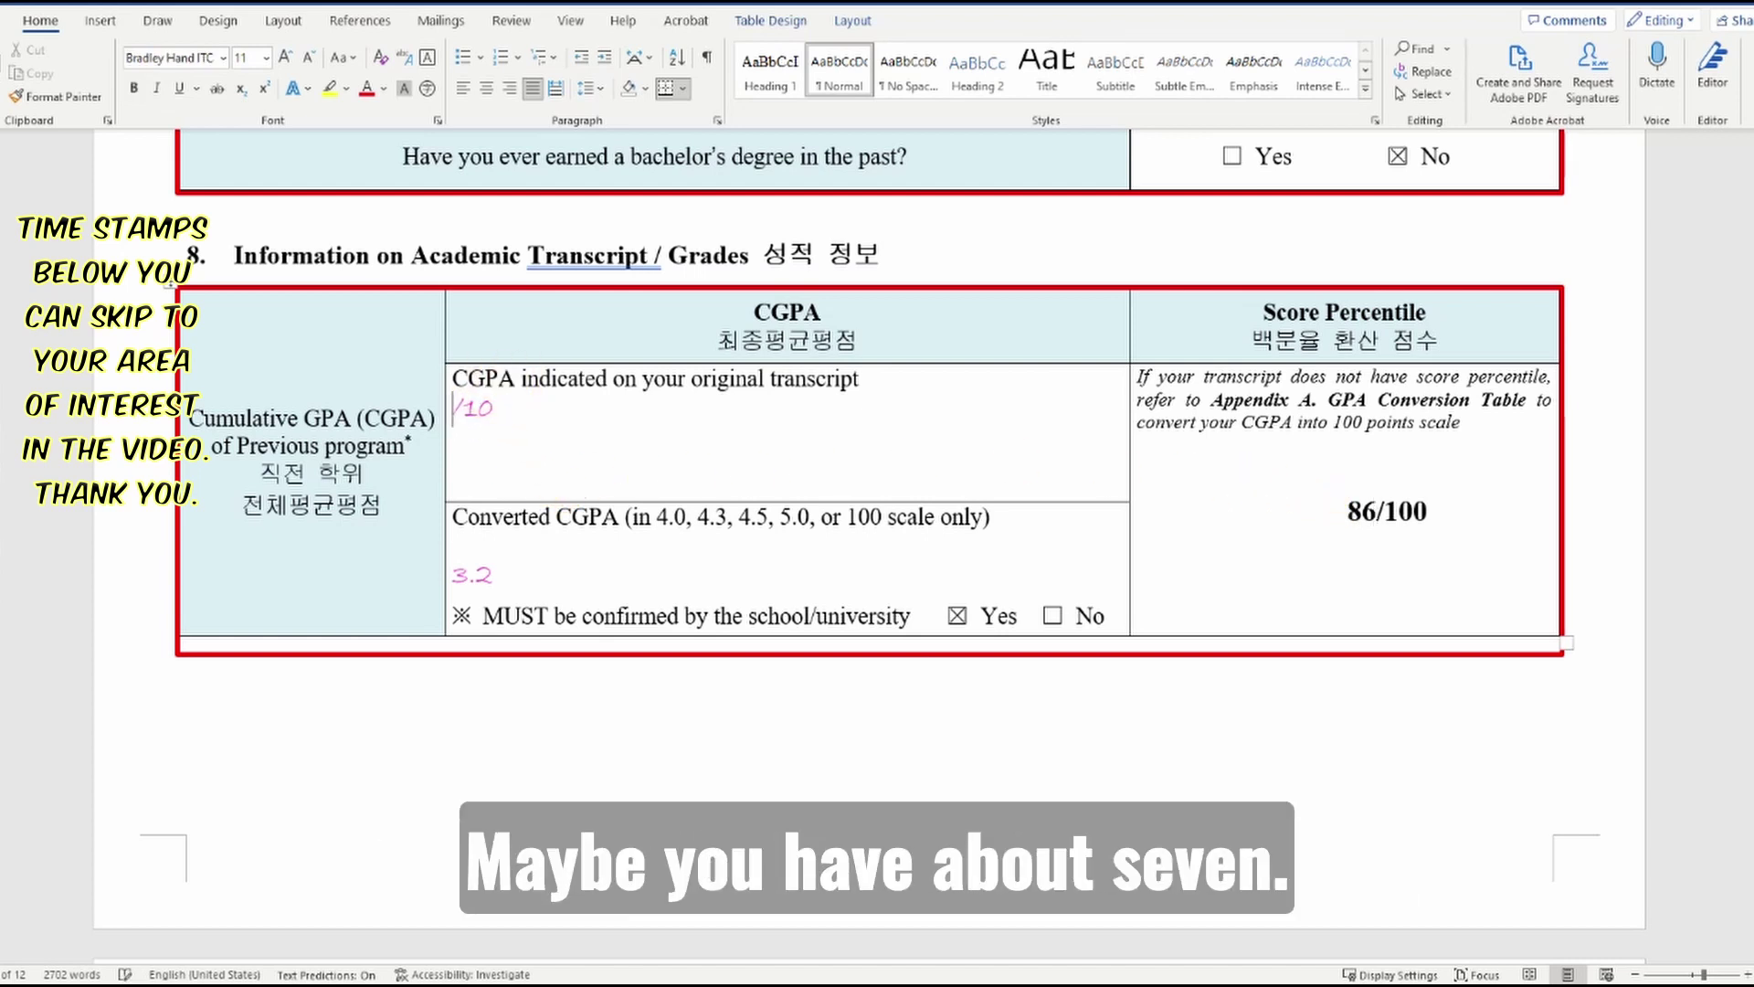
type("7")
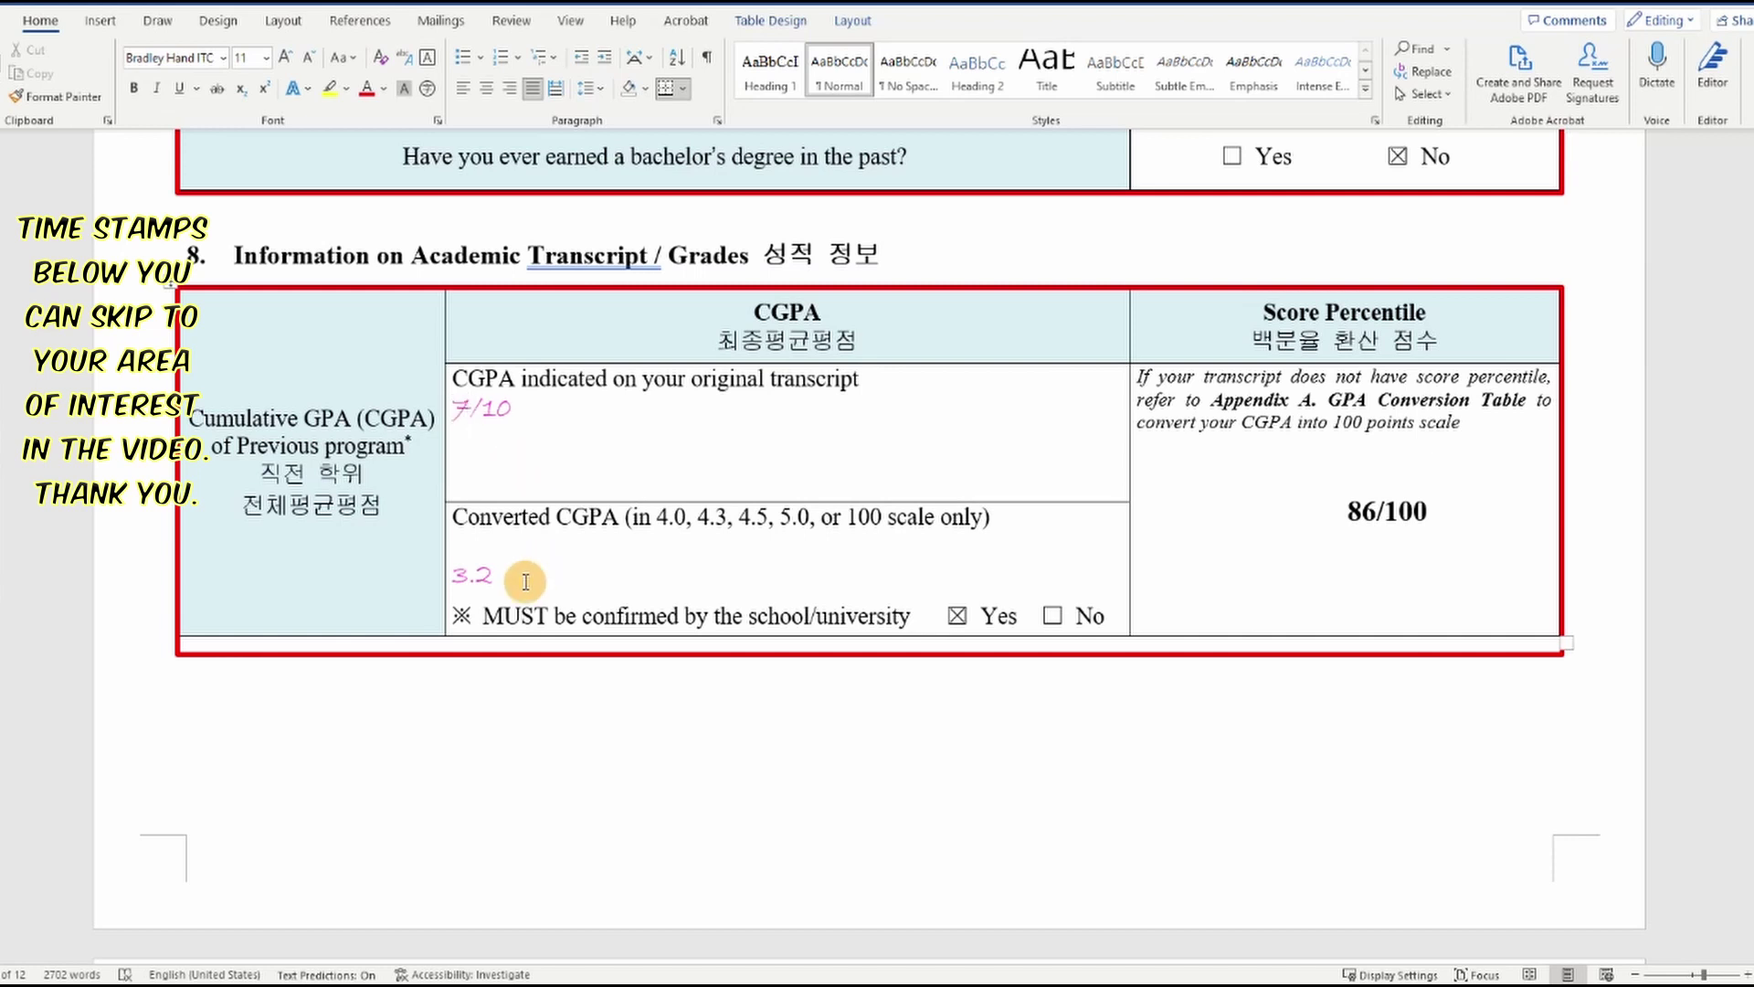
mouse_move(517, 575)
left_mouse_down()
mouse_move(434, 590)
mouse_move(502, 578)
left_mouse_up()
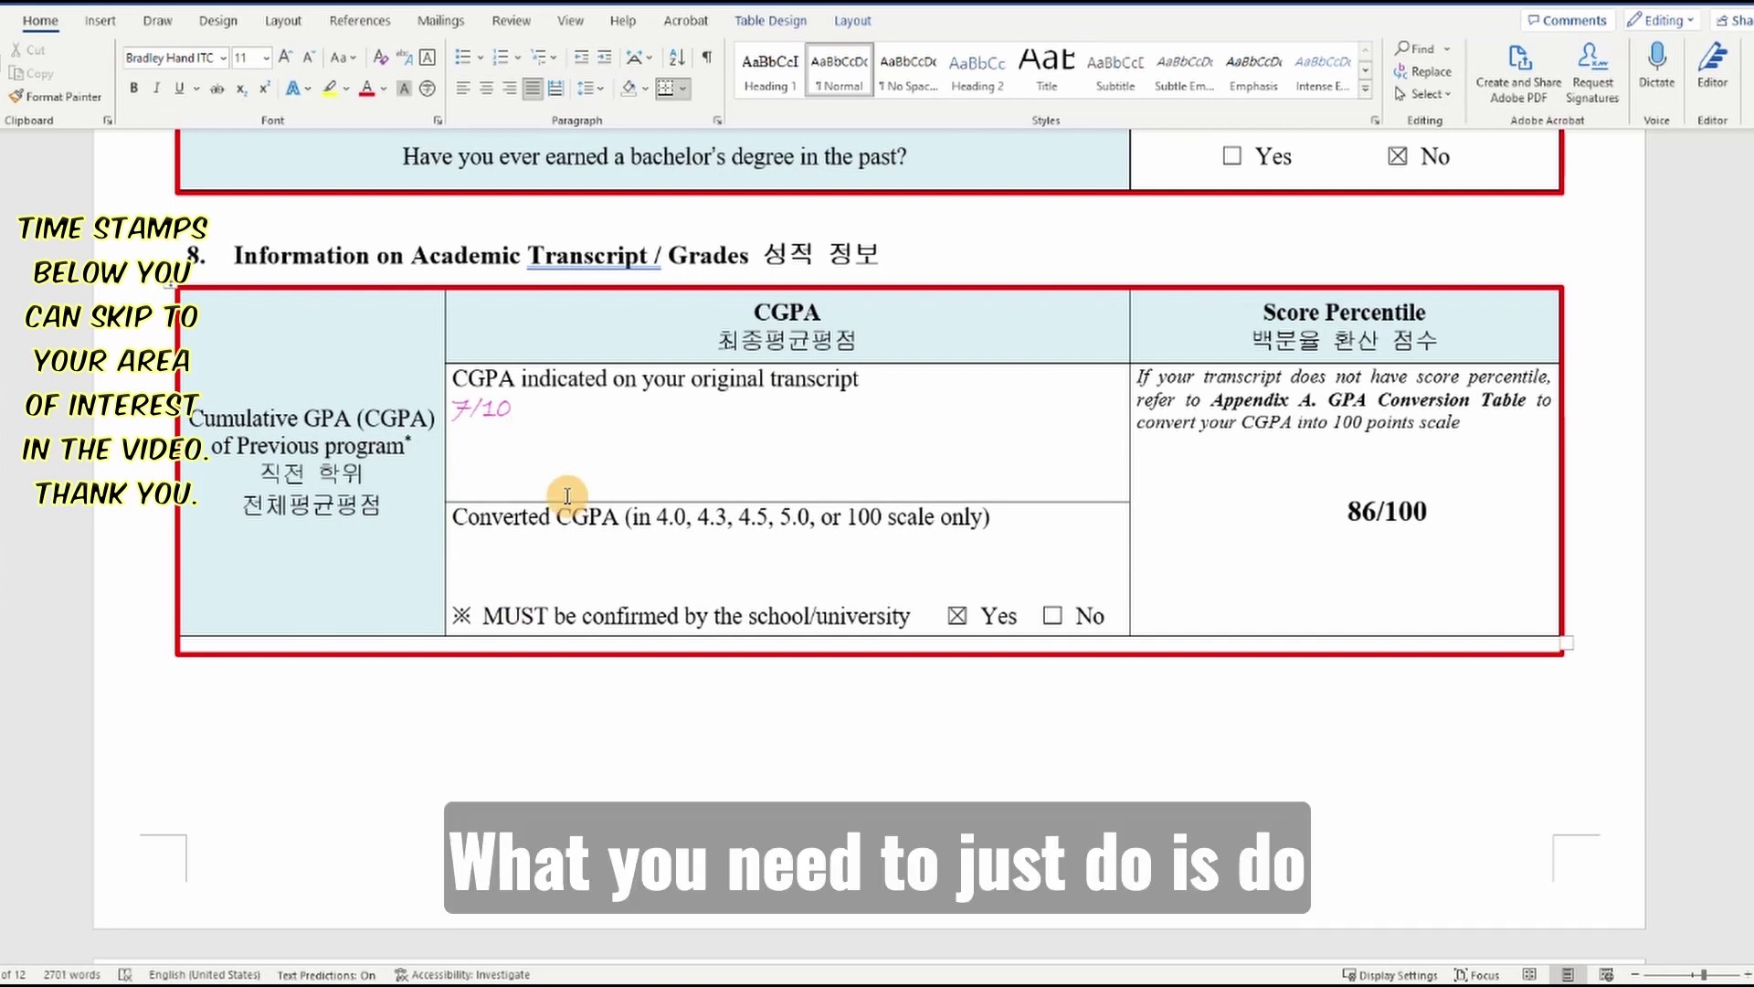
Highlight the 4.3 scale in the converted CGPA heading and divide 7 by 10 in Calculator
mouse_move(826, 982)
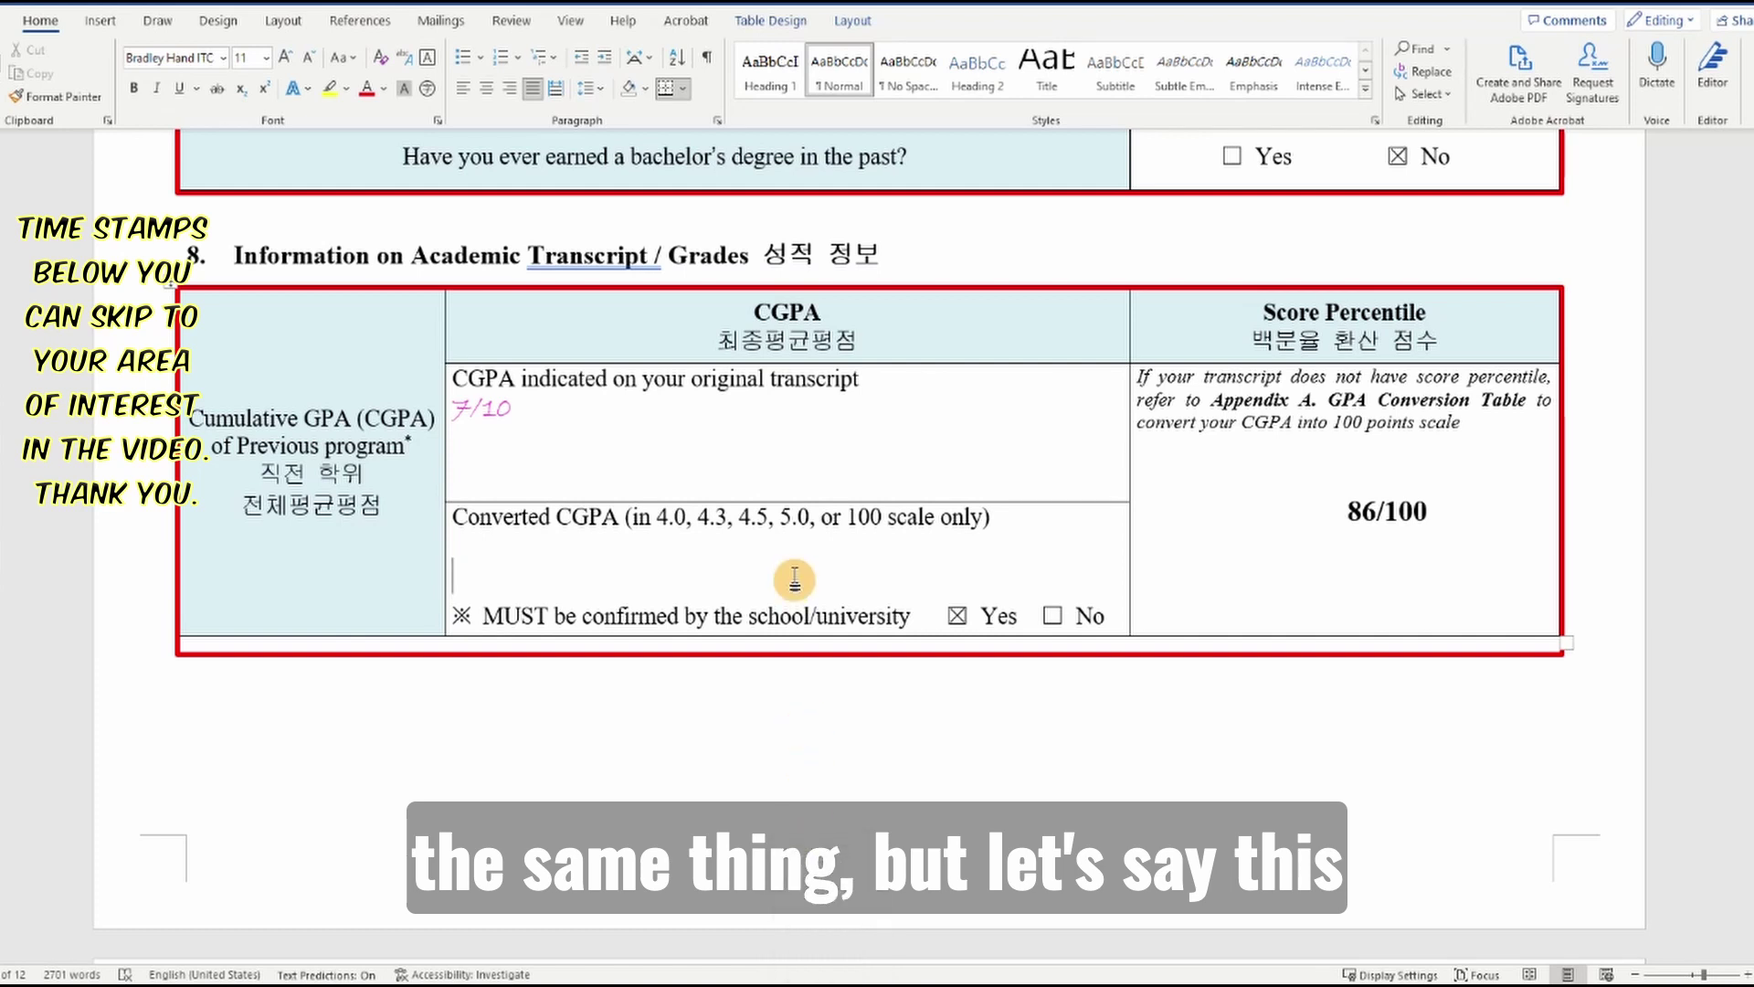
left_click_drag(699, 518, 698, 518)
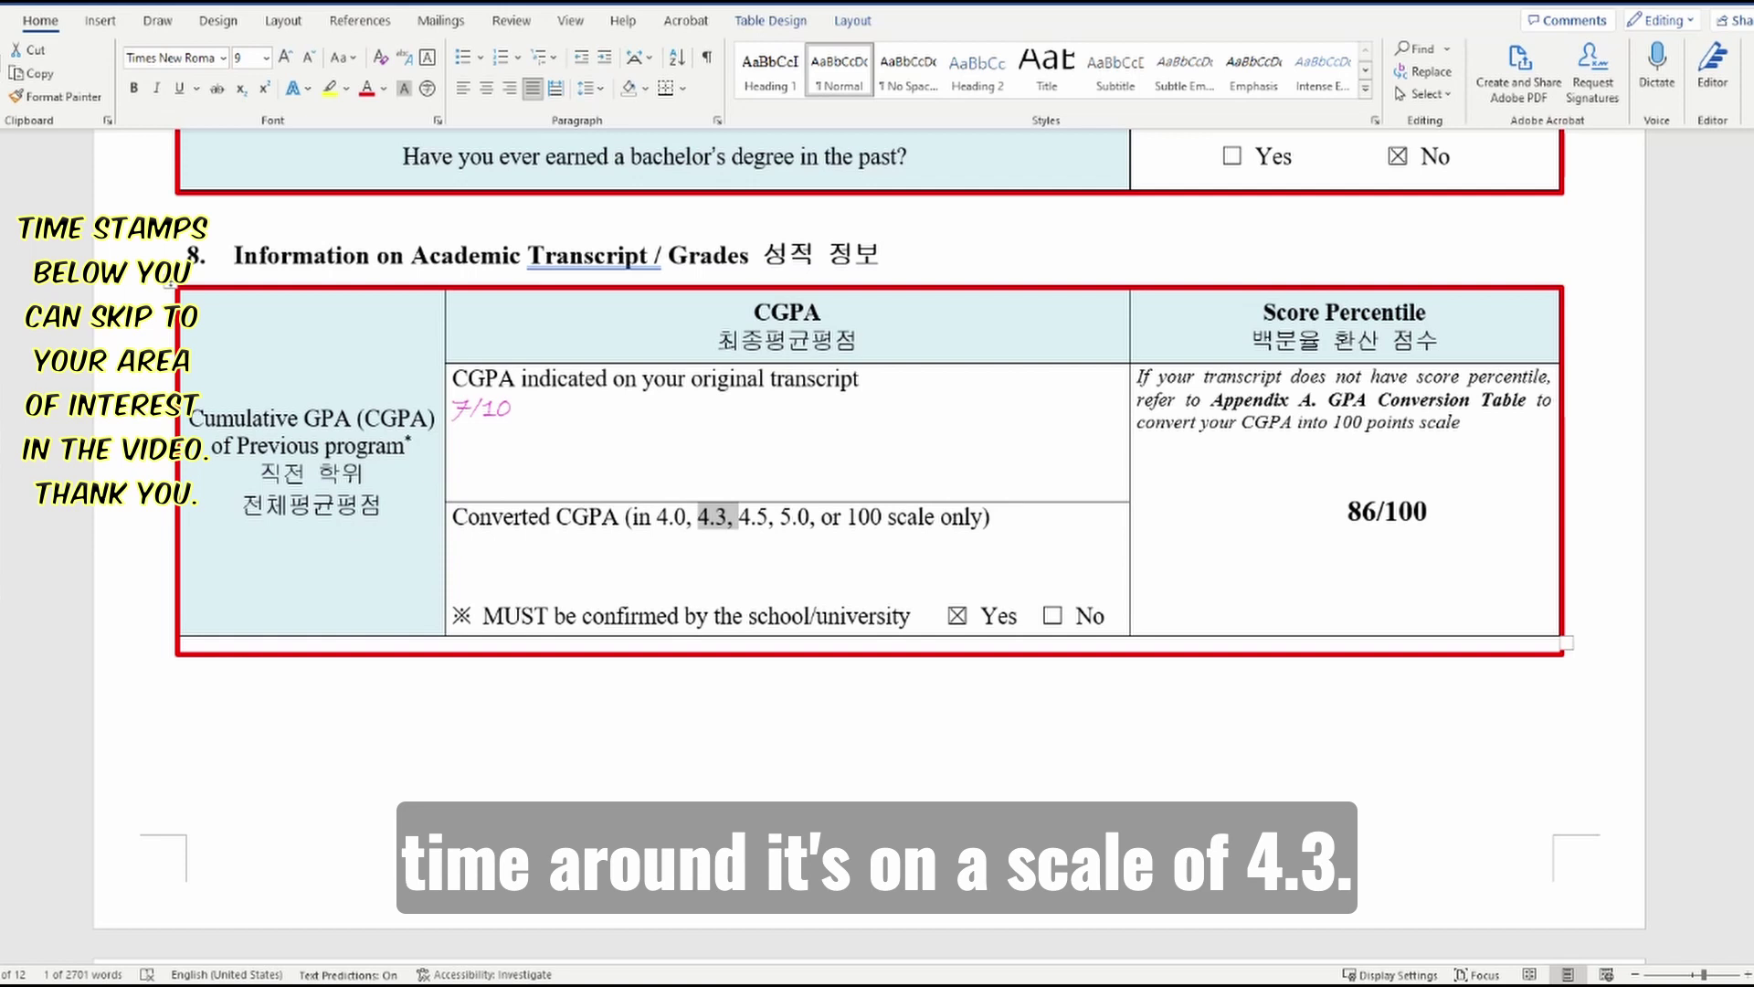
left_click(829, 904)
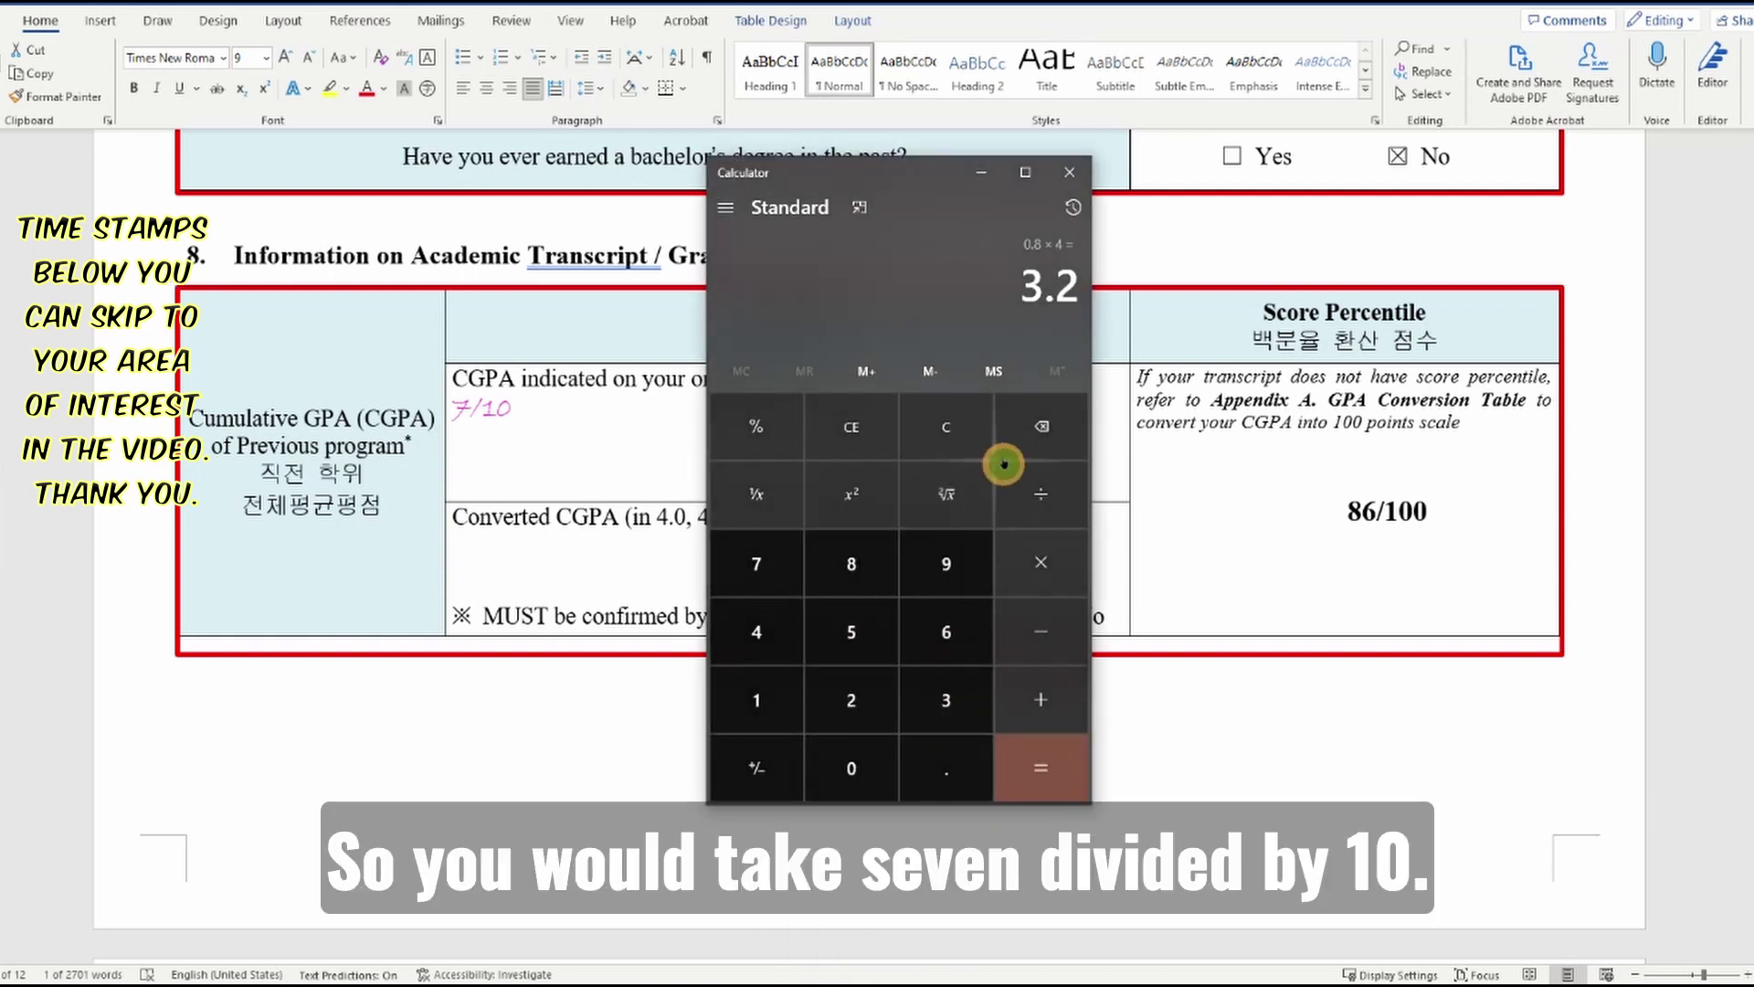
left_click(955, 438)
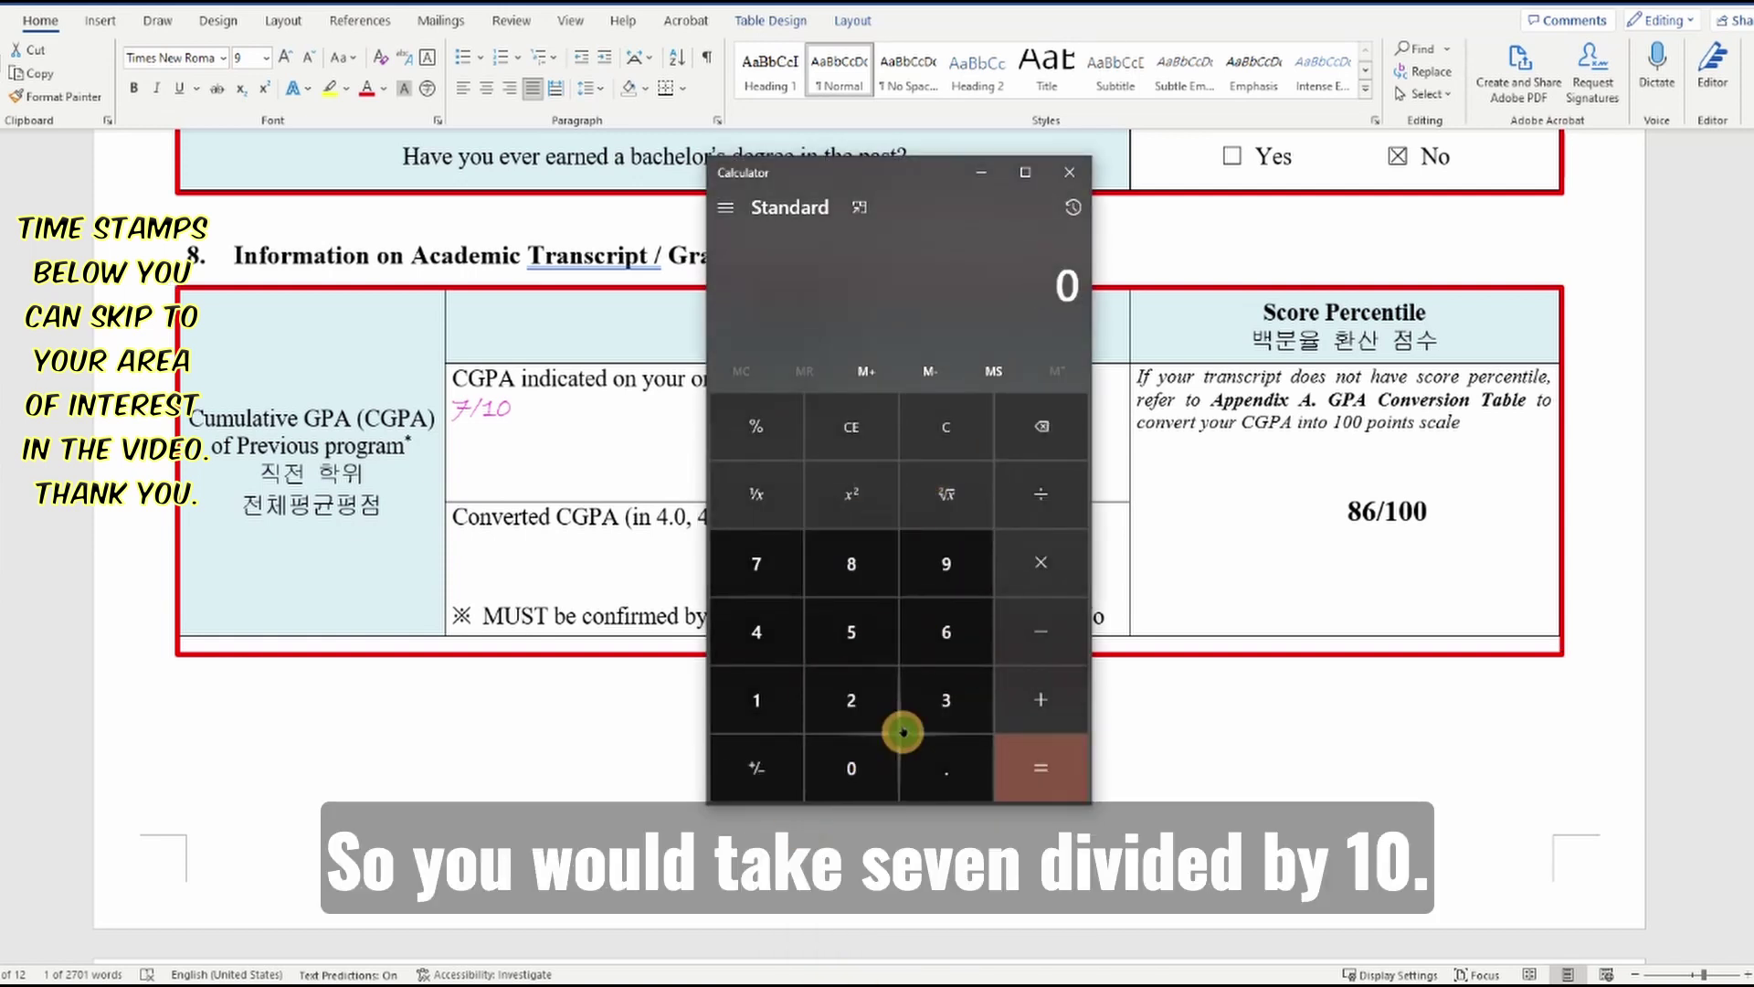
left_click(772, 580)
left_click(1039, 490)
left_click(756, 700)
left_click(851, 781)
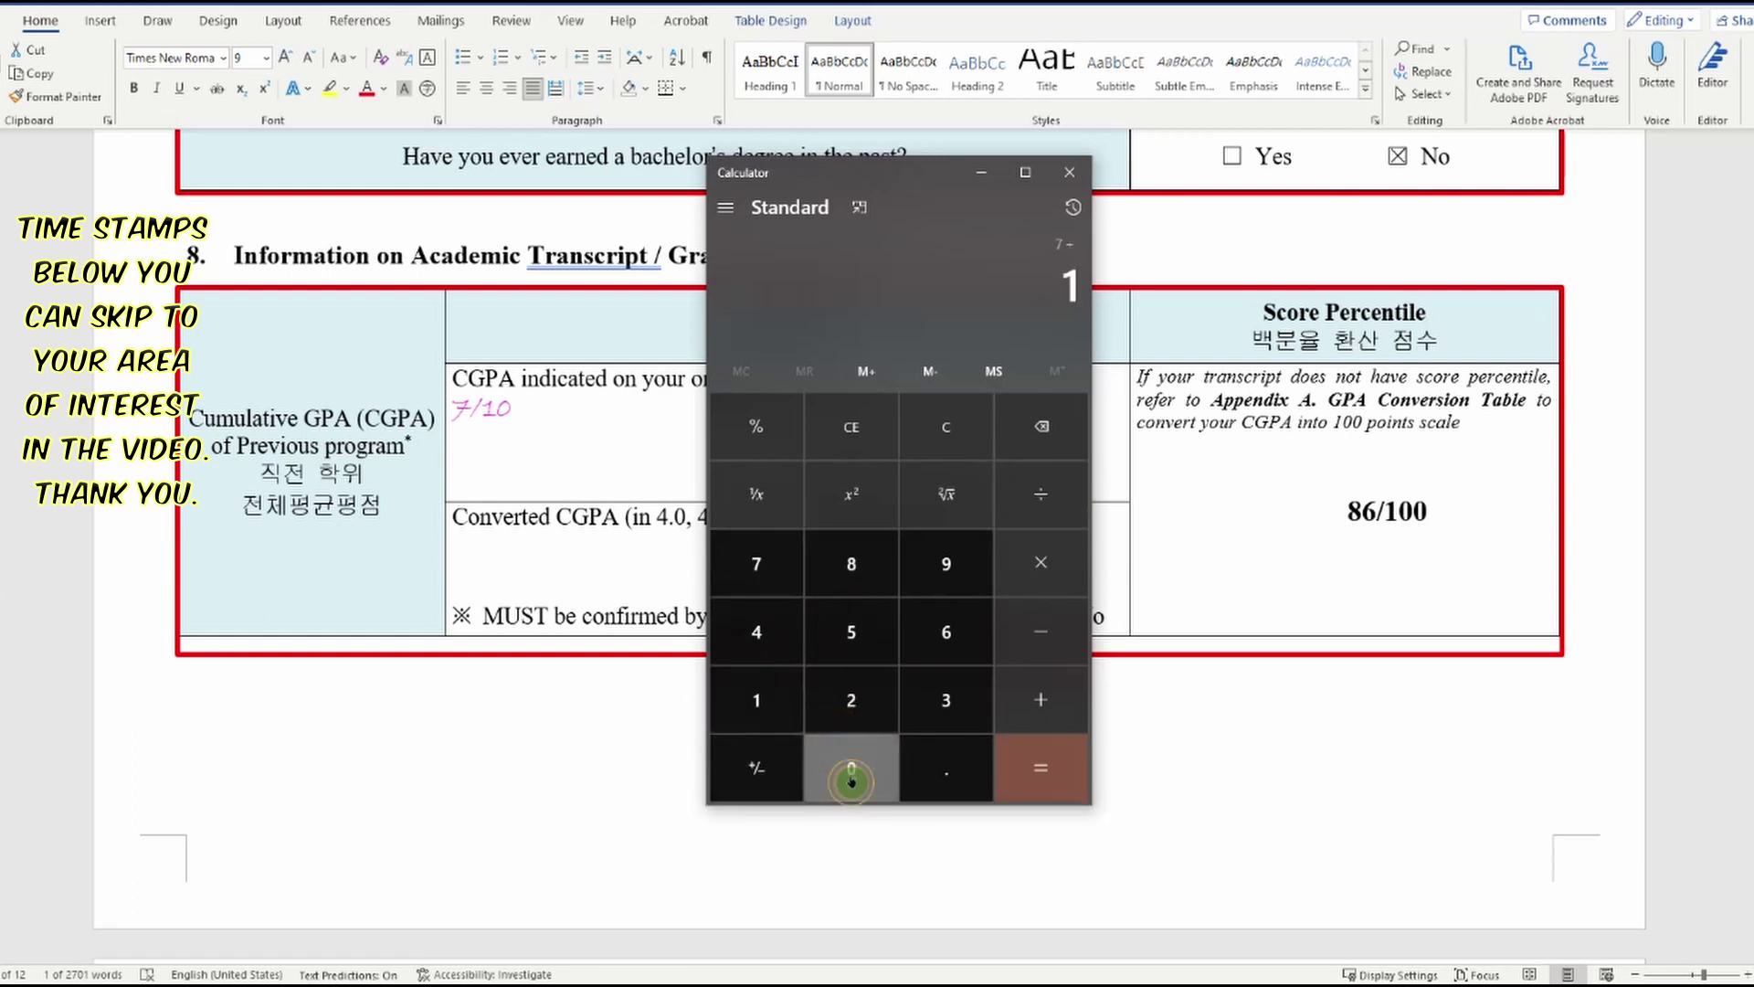
left_click(1030, 768)
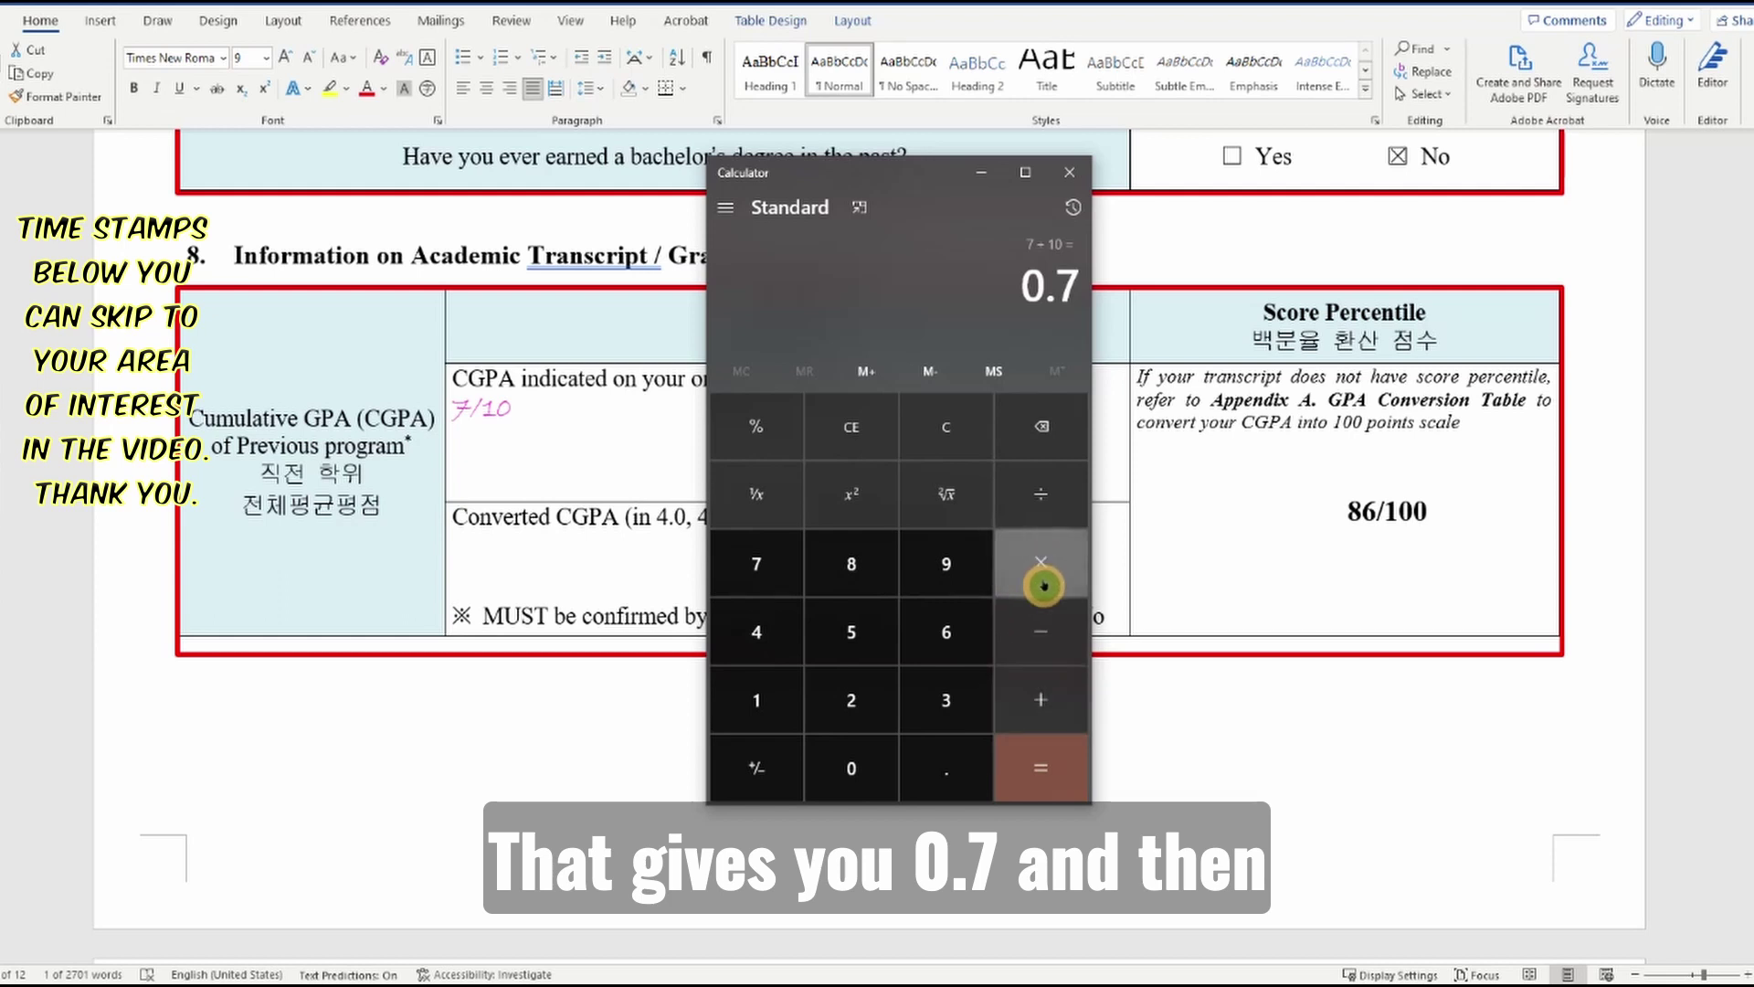
Multiply the 0.7 result by 4.3 in Calculator and enter 3.01 in the form's converted CGPA cell
left_click(1048, 566)
left_click(766, 640)
left_click(941, 764)
left_click(946, 696)
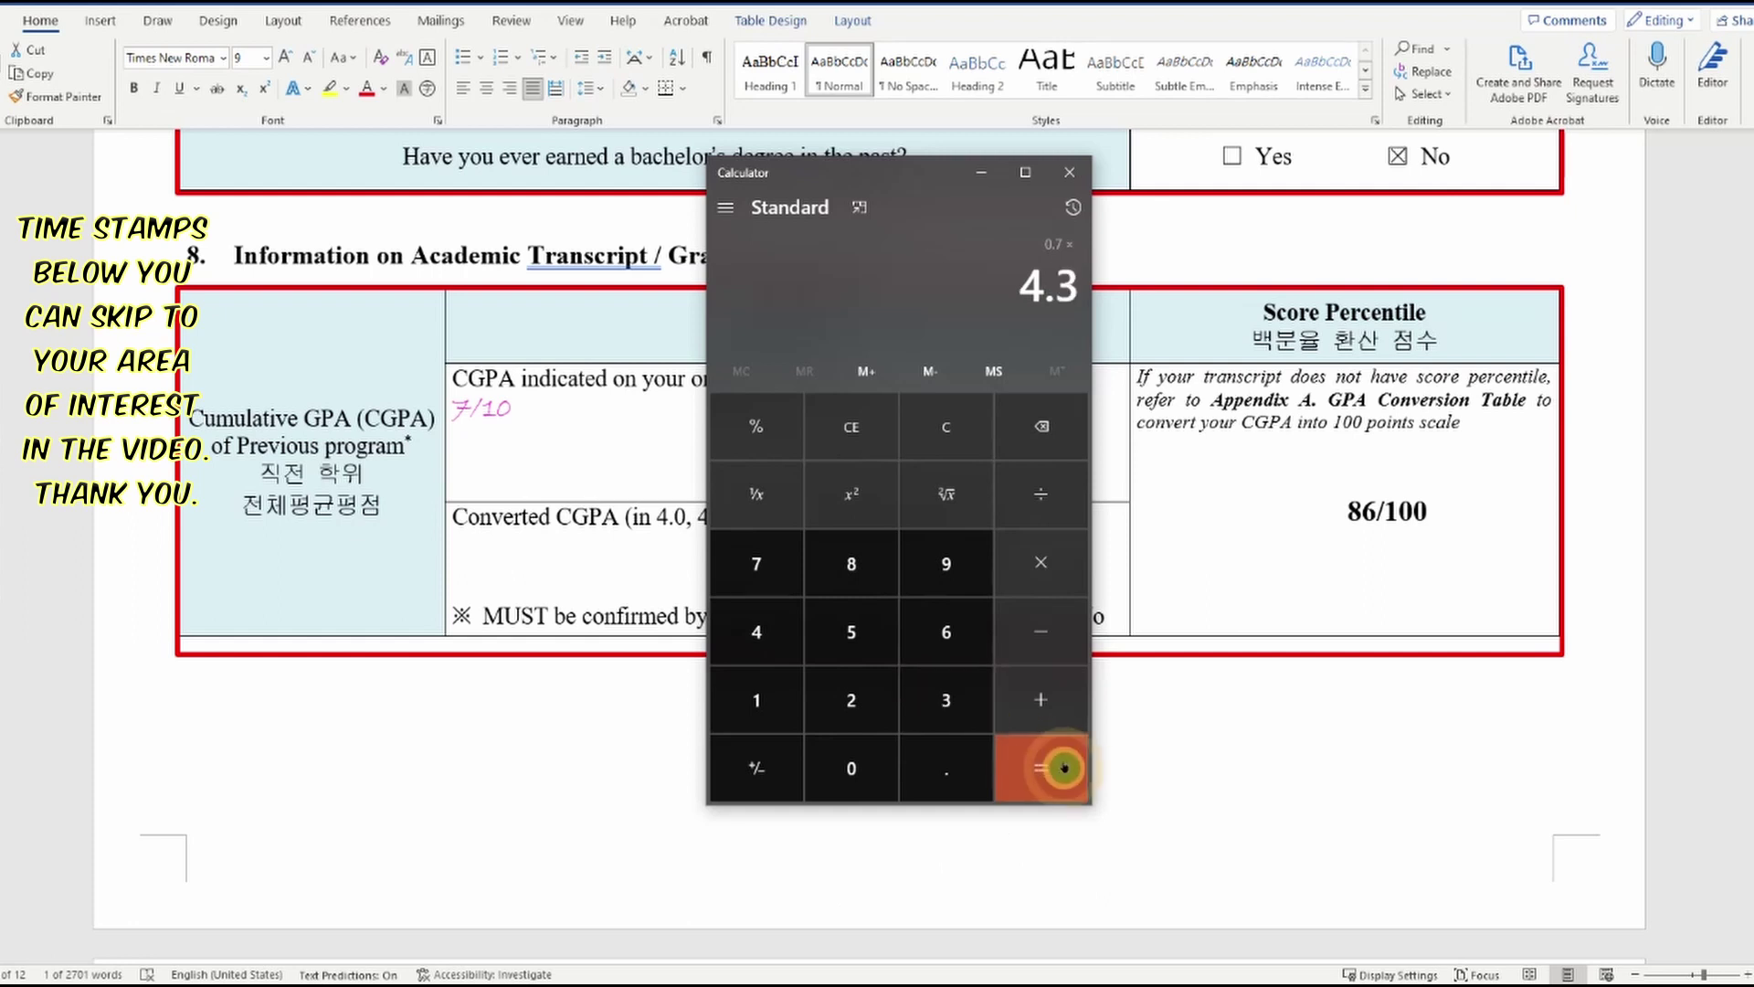
left_click(1065, 769)
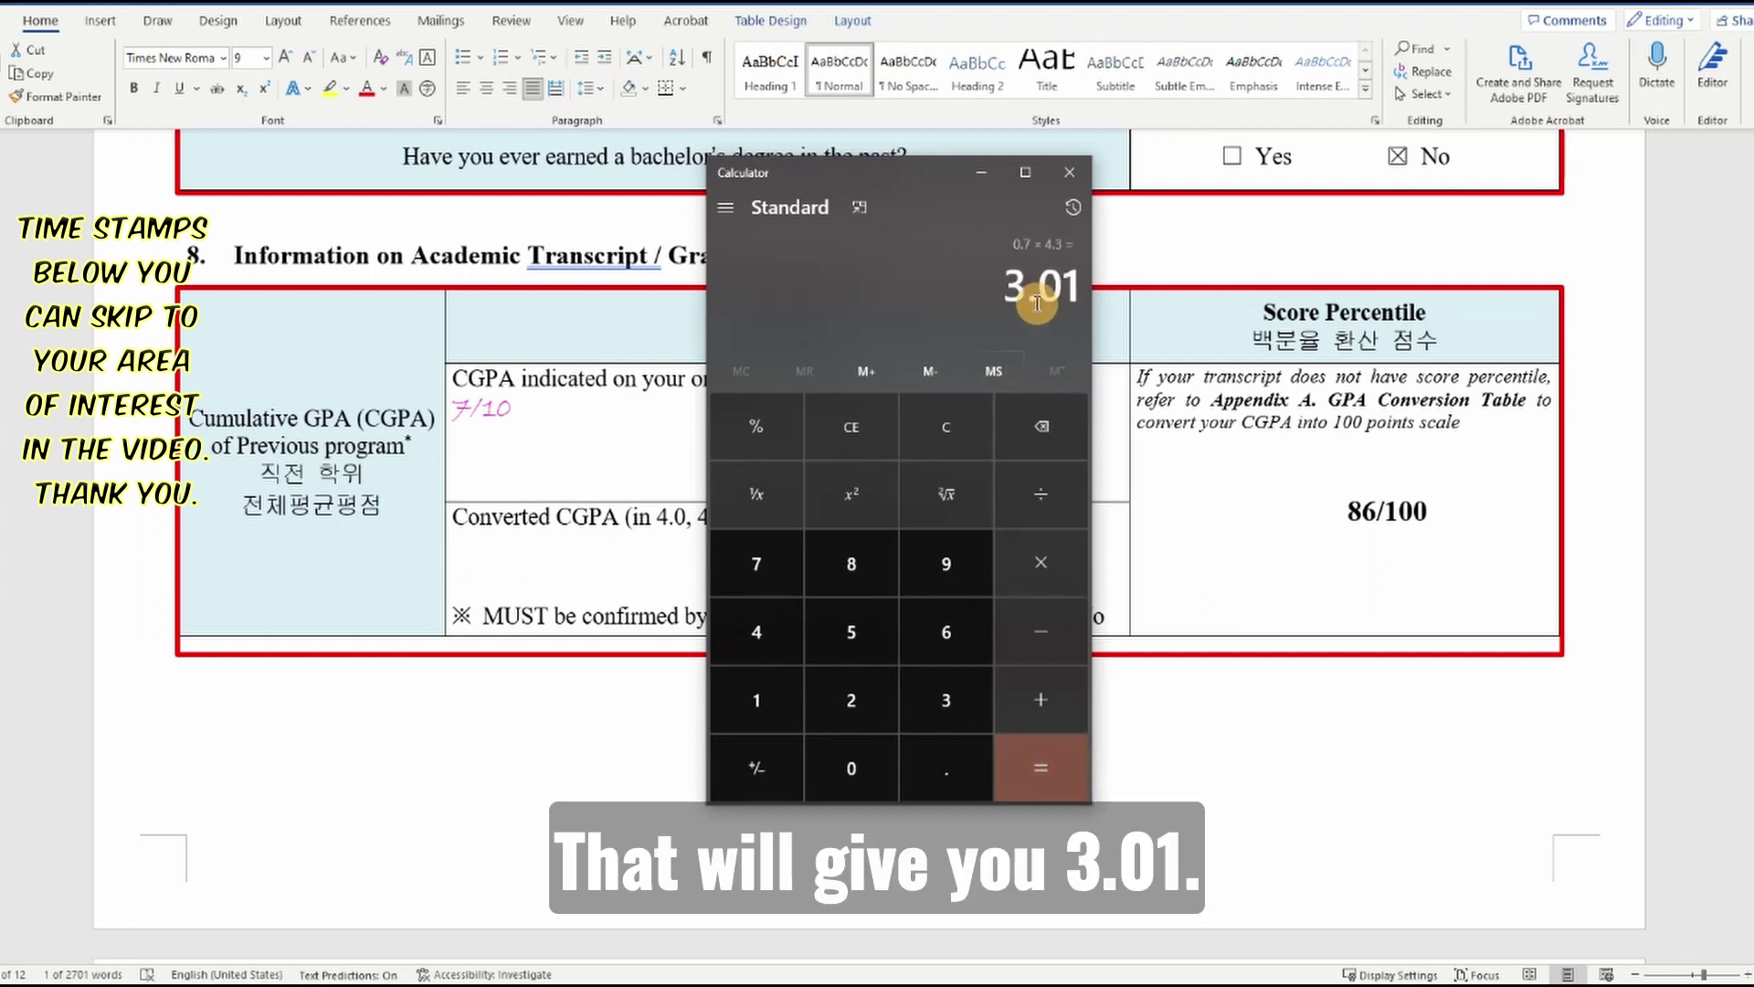
left_click(1166, 504)
left_click(508, 567)
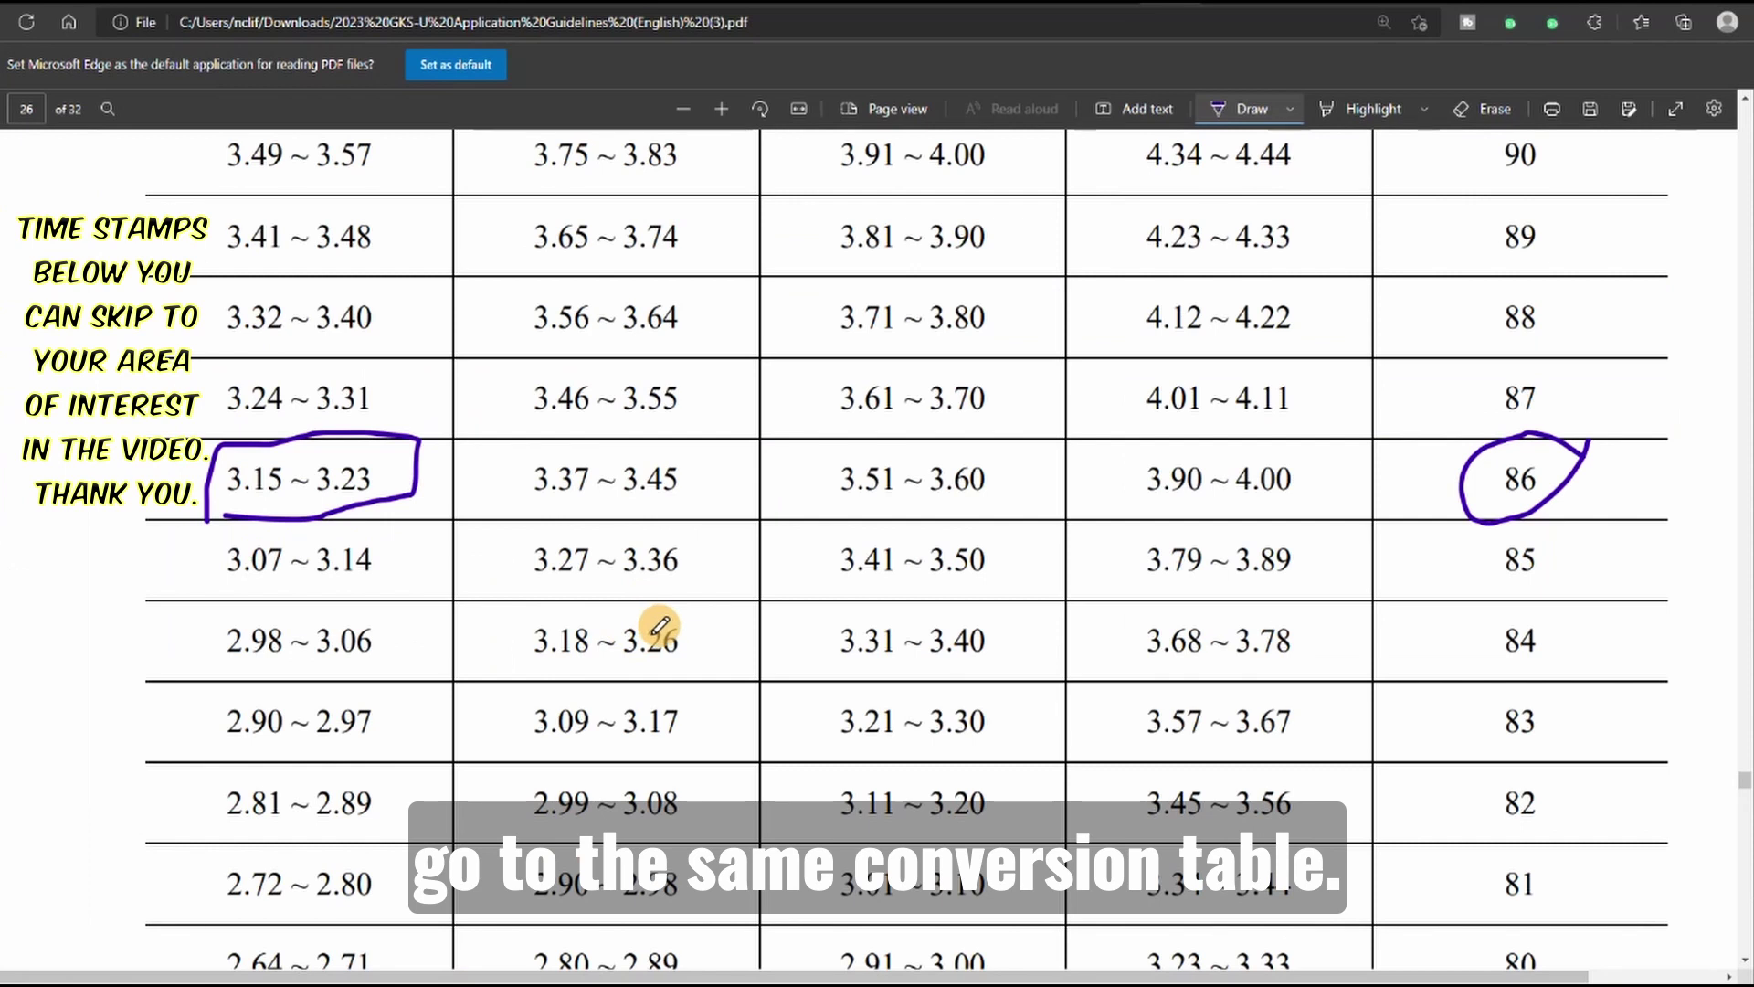
Circle the 4.3 Scale heading, 2.99 ~ 3.08 and its matching 82 in the PDF conversion table, and set the form's score percentile to 82/100
scroll(639, 557, "up", 12)
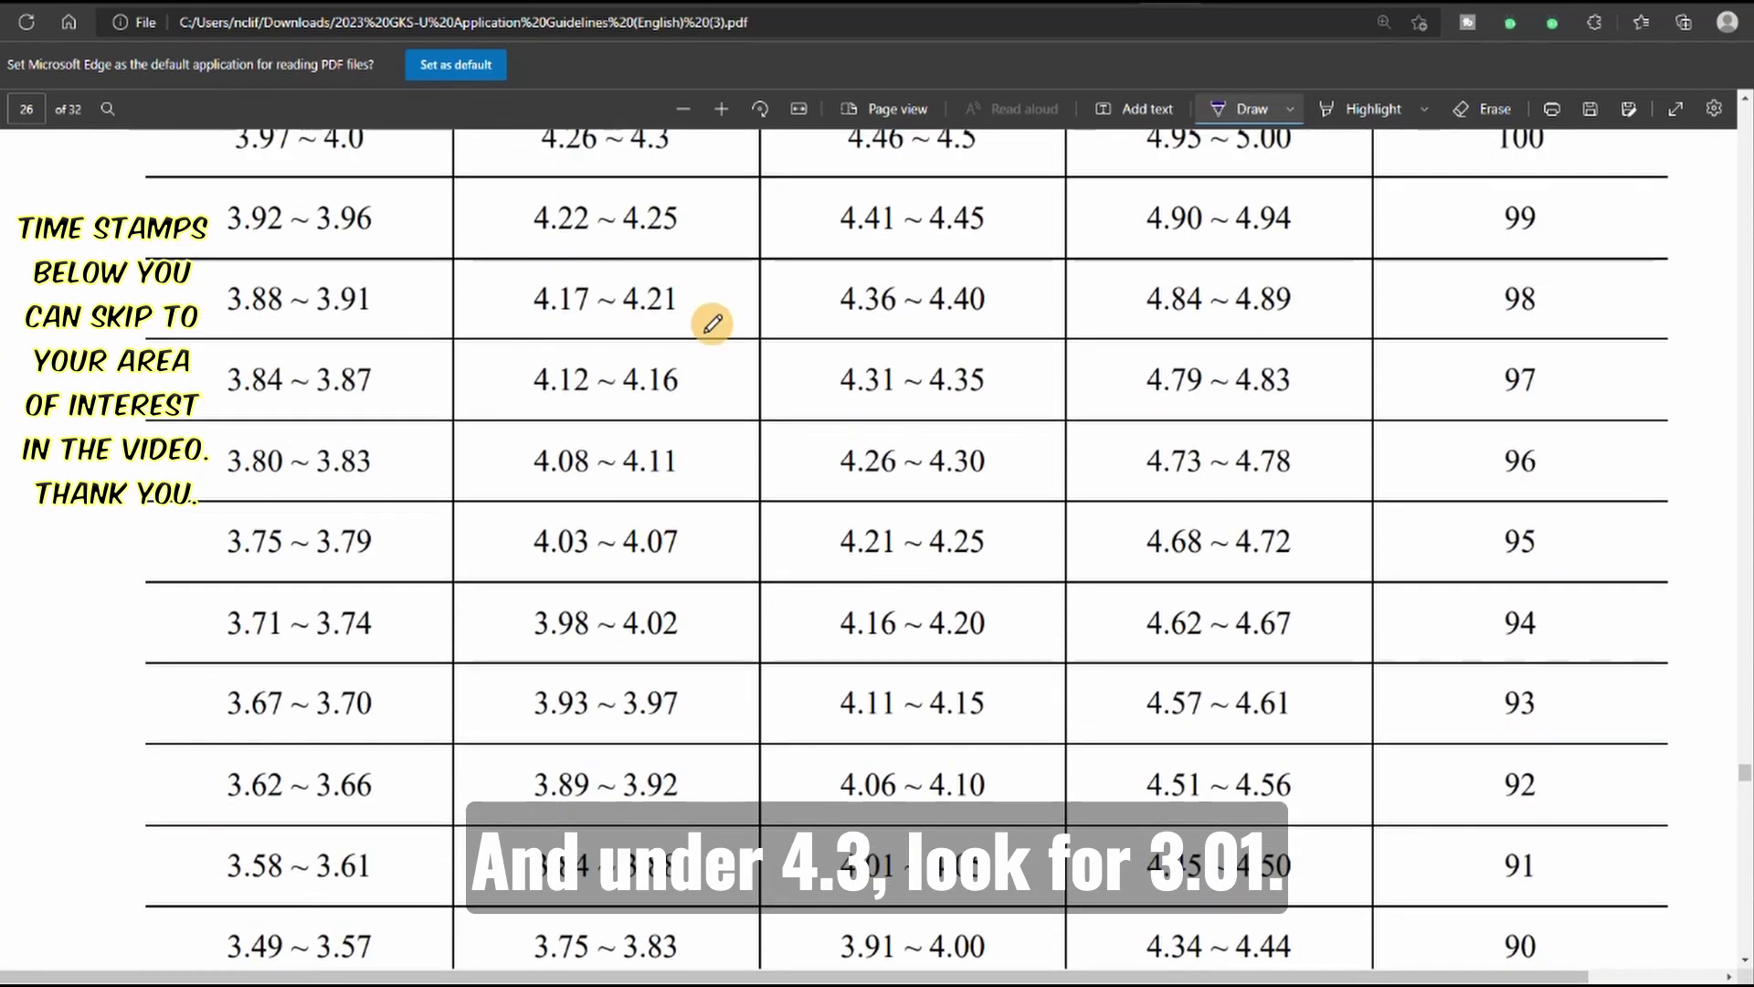
mouse_move(701, 428)
left_mouse_down()
mouse_move(520, 423)
mouse_move(666, 462)
mouse_move(714, 437)
left_mouse_up()
scroll(689, 551, "down", 5)
scroll(689, 551, "down", 8)
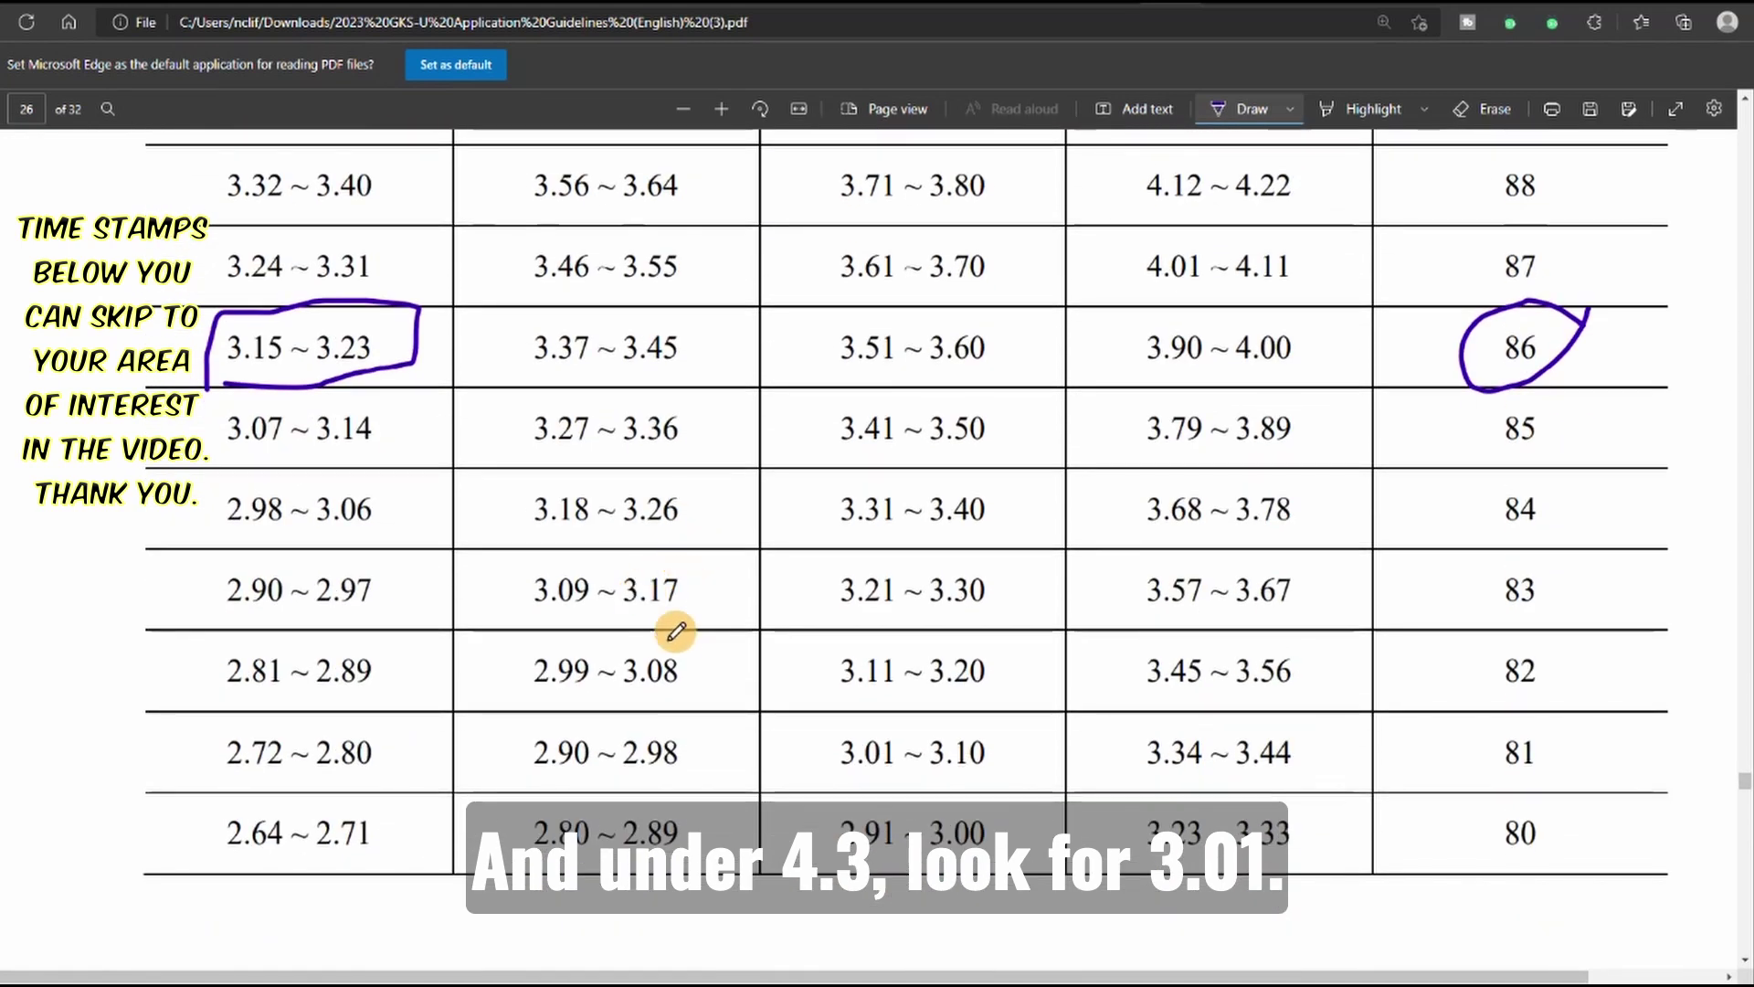
mouse_move(693, 634)
left_mouse_down()
mouse_move(579, 618)
mouse_move(507, 699)
mouse_move(704, 677)
mouse_move(704, 629)
left_mouse_up()
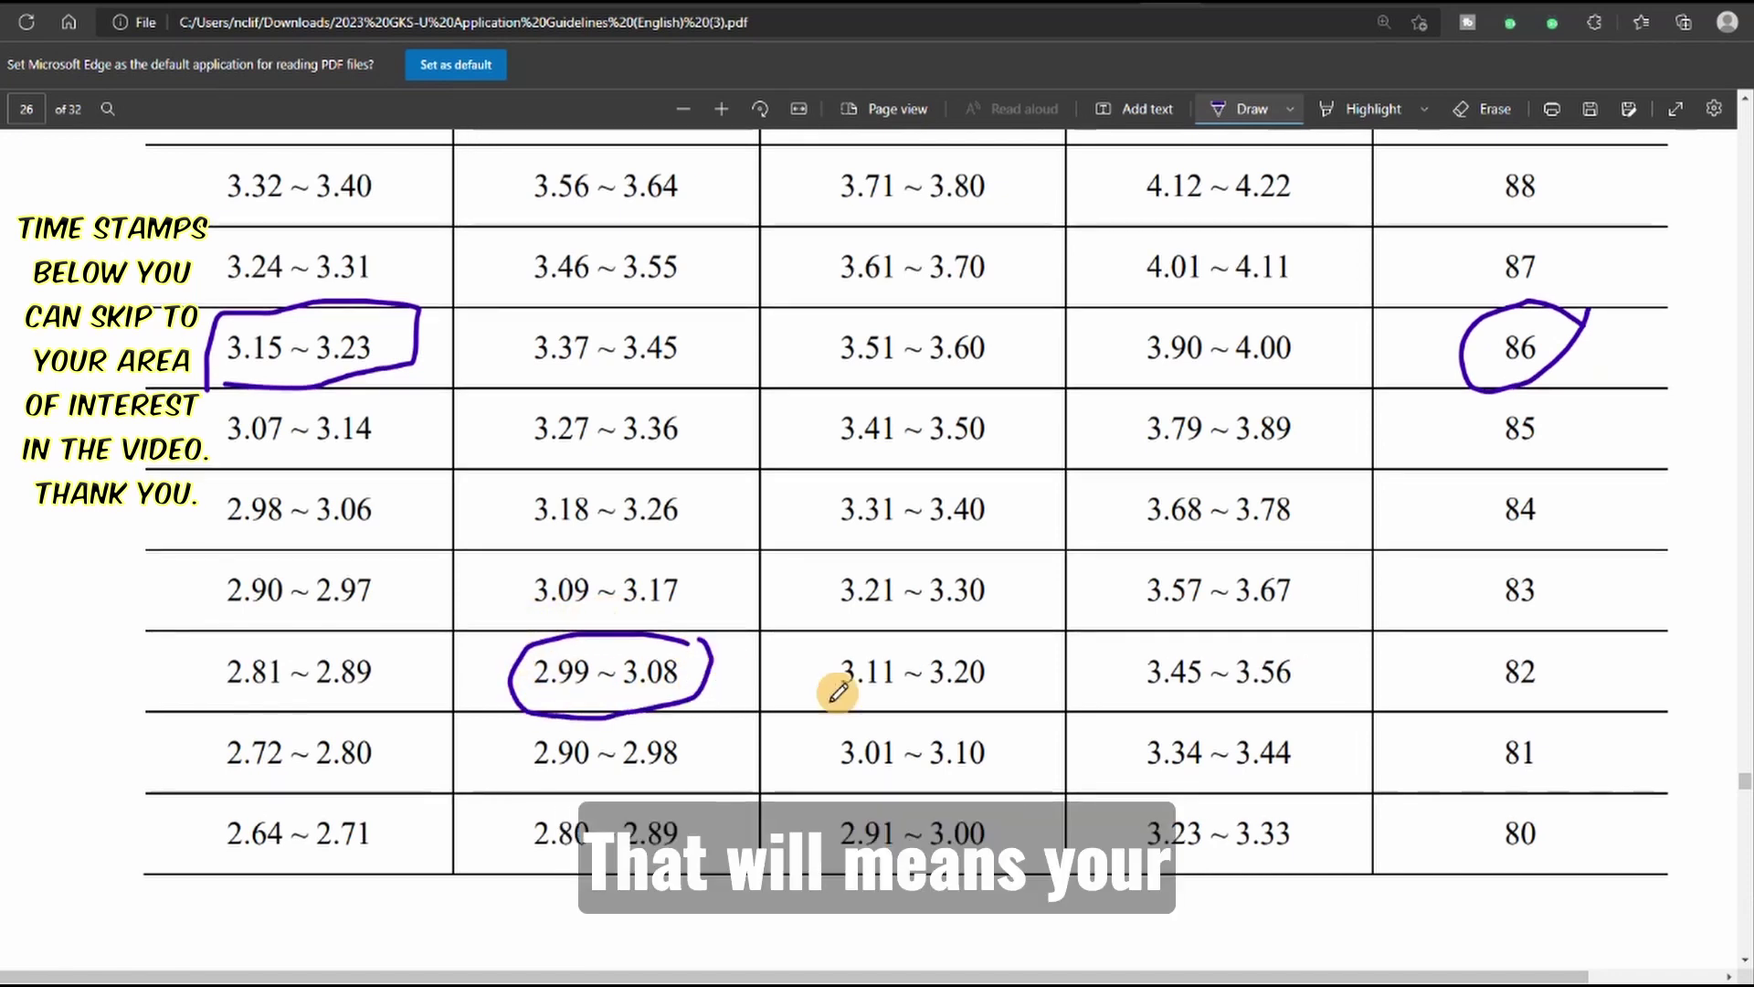
mouse_move(1553, 634)
left_mouse_down()
mouse_move(1576, 667)
mouse_move(1564, 630)
left_mouse_up()
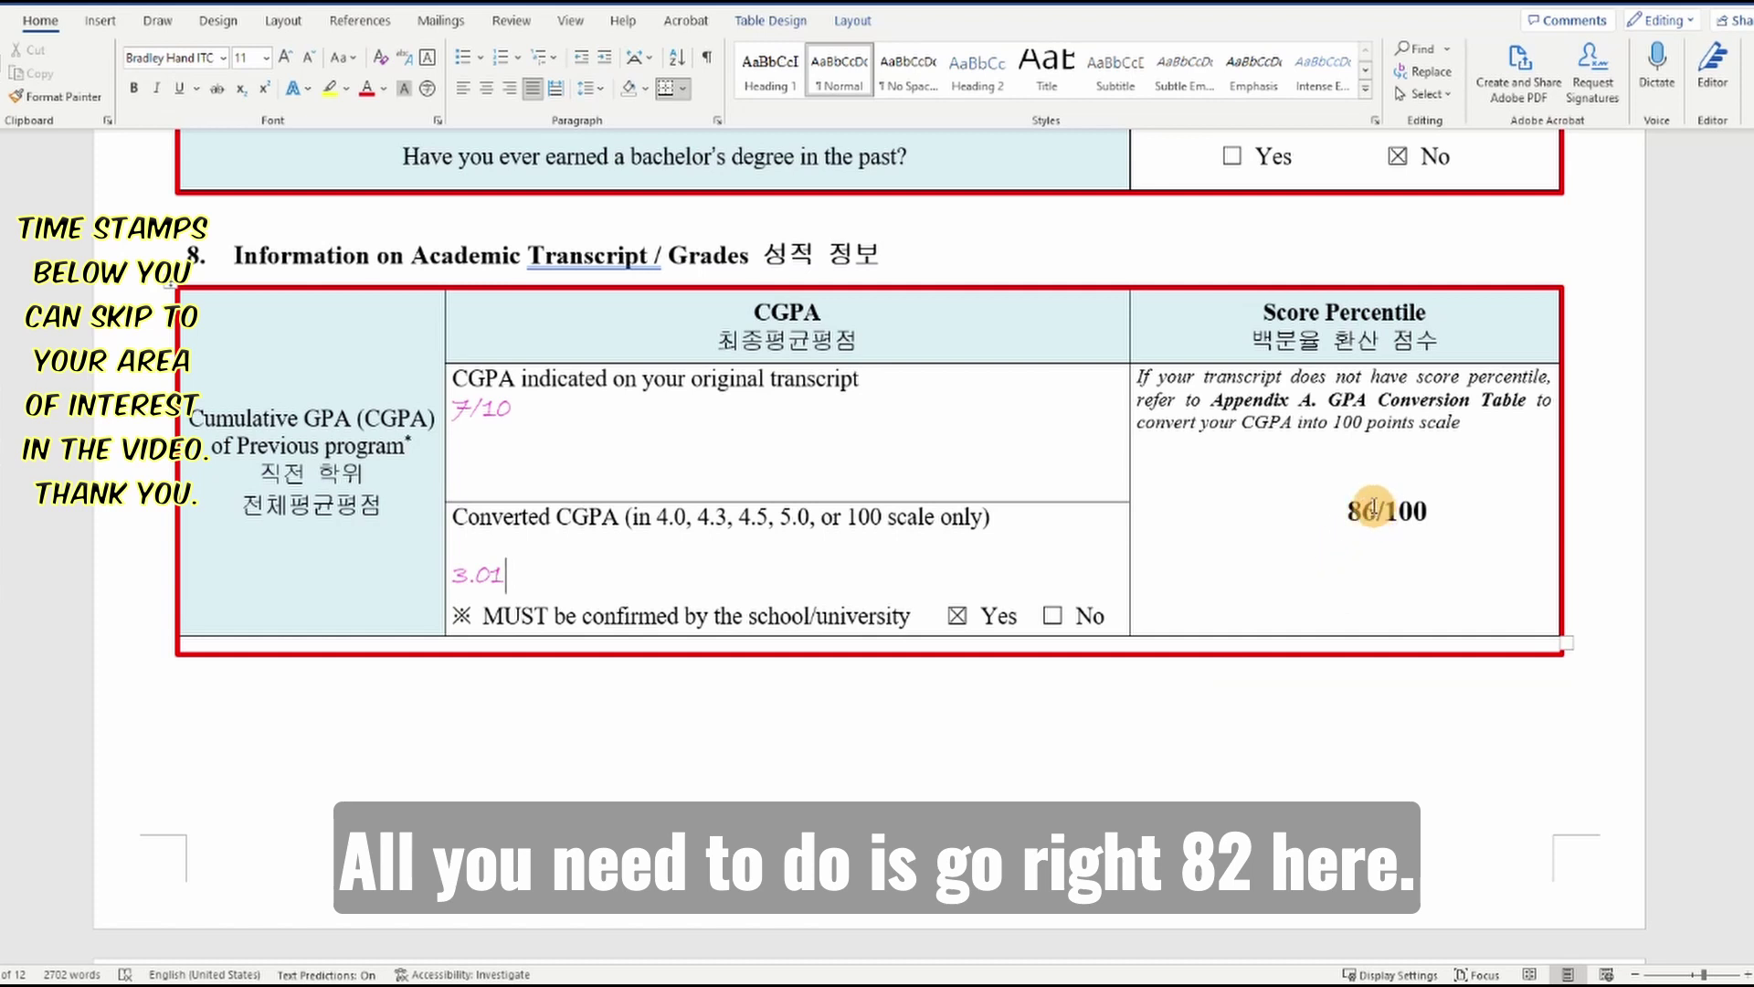
left_click(1376, 509)
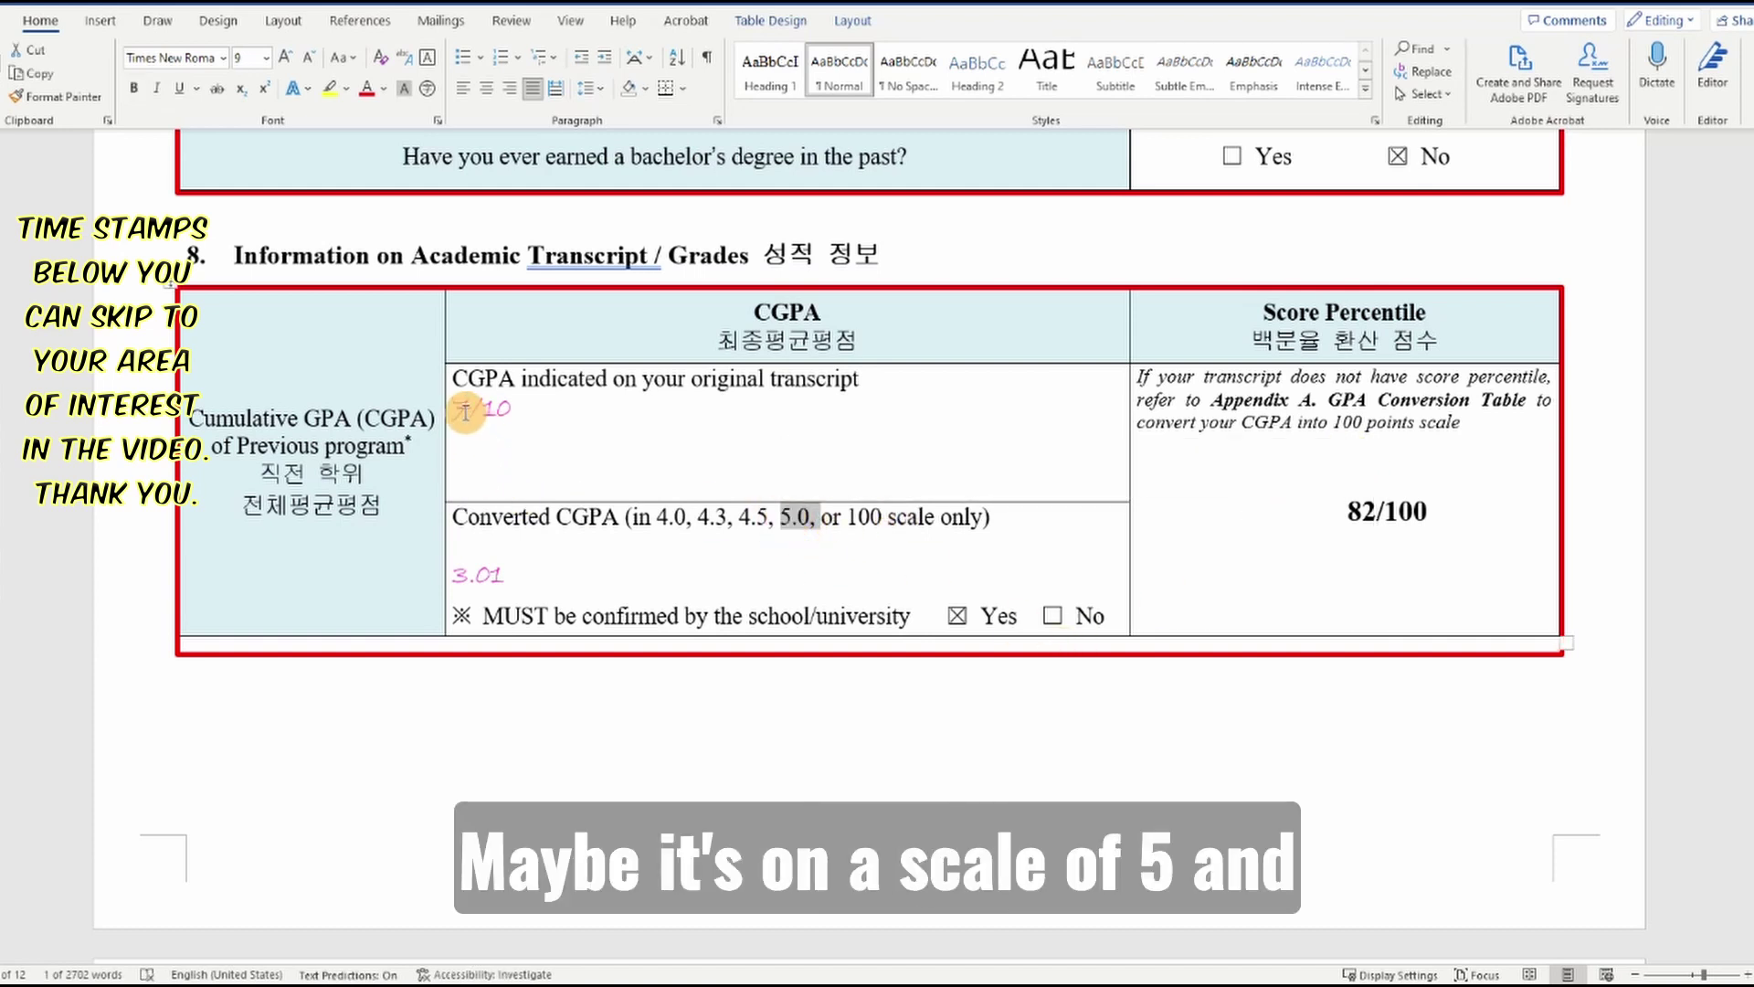
Change the original transcript CGPA to "9/10" and clear the value in the converted CGPA cell
left_click(467, 409)
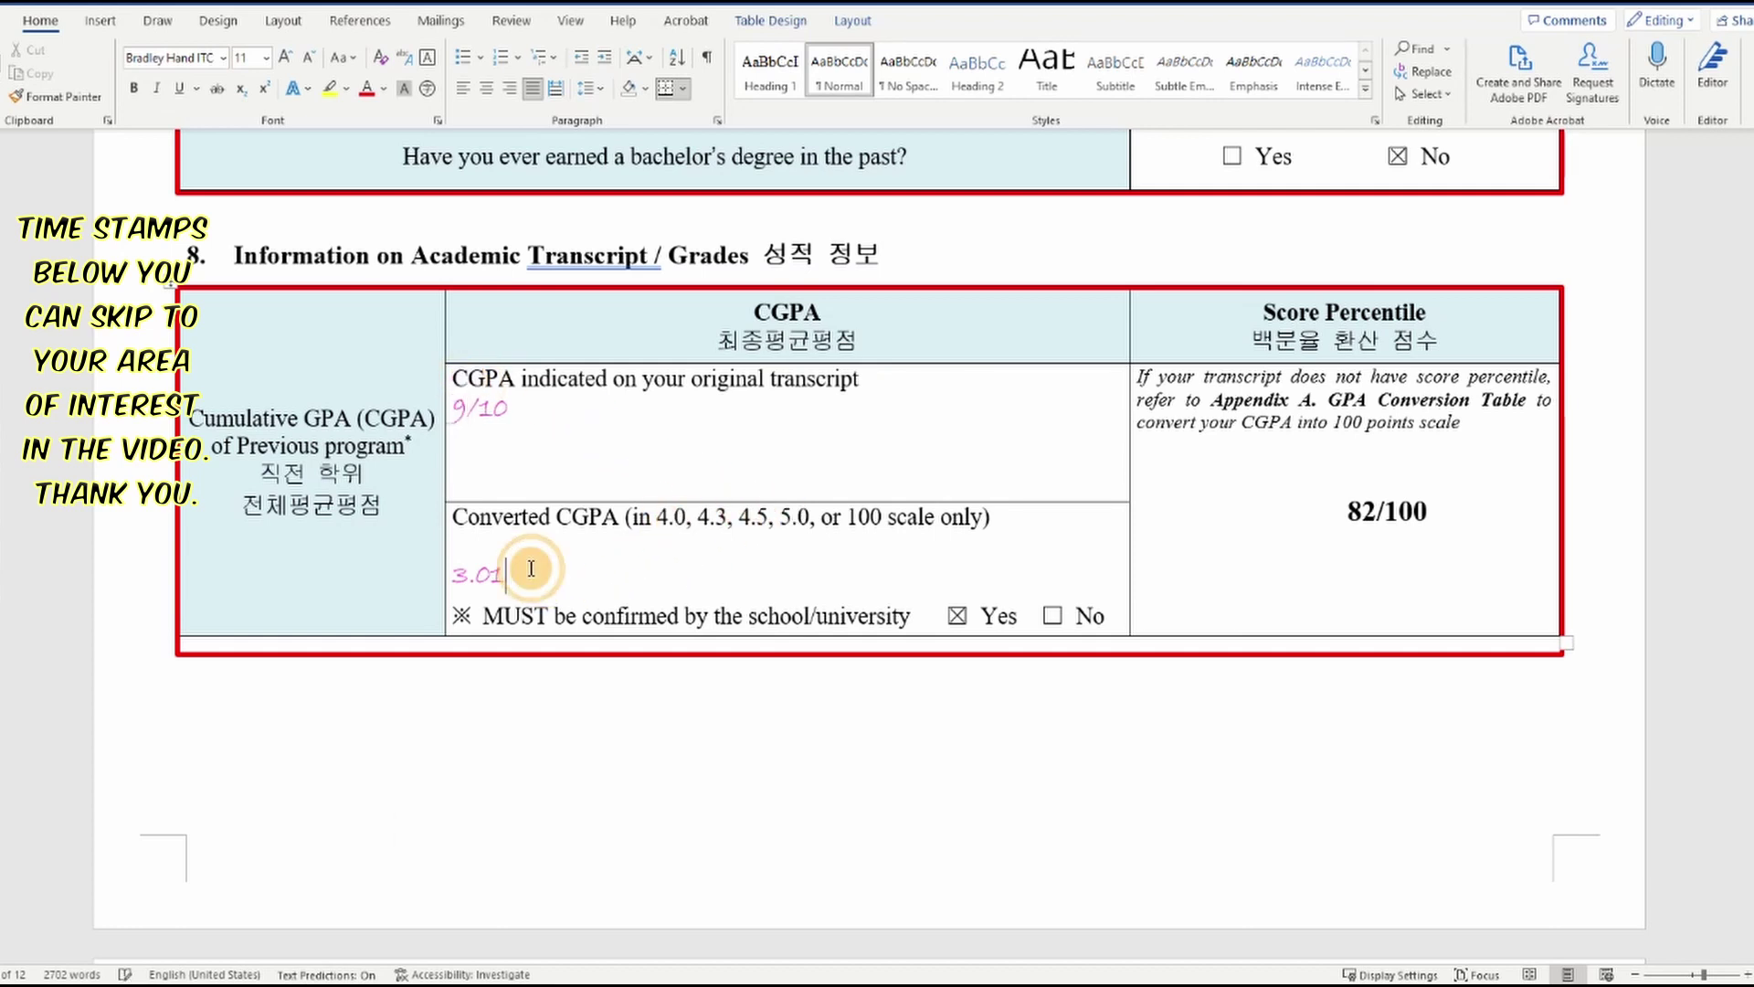
key("BackSpace")
key("BackSpace")
key("BackSpace")
key("BackSpace")
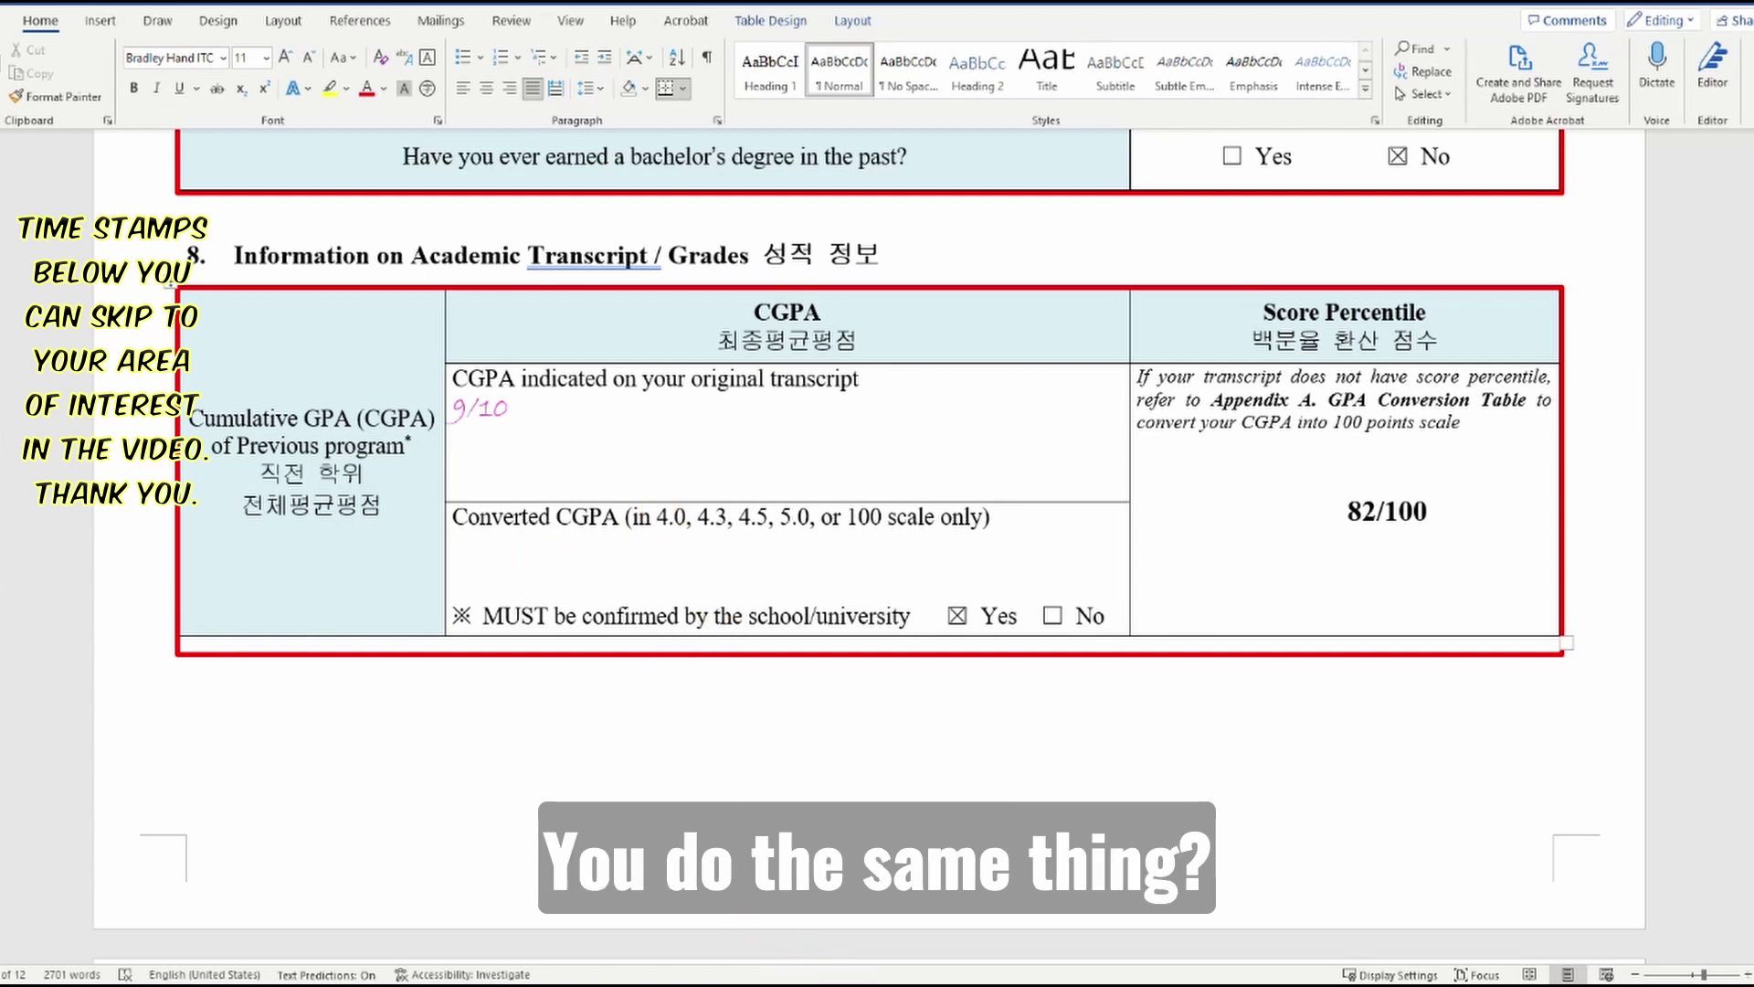
Divide 9 by 10 in Calculator
left_click(950, 557)
left_click(1033, 493)
left_click(755, 696)
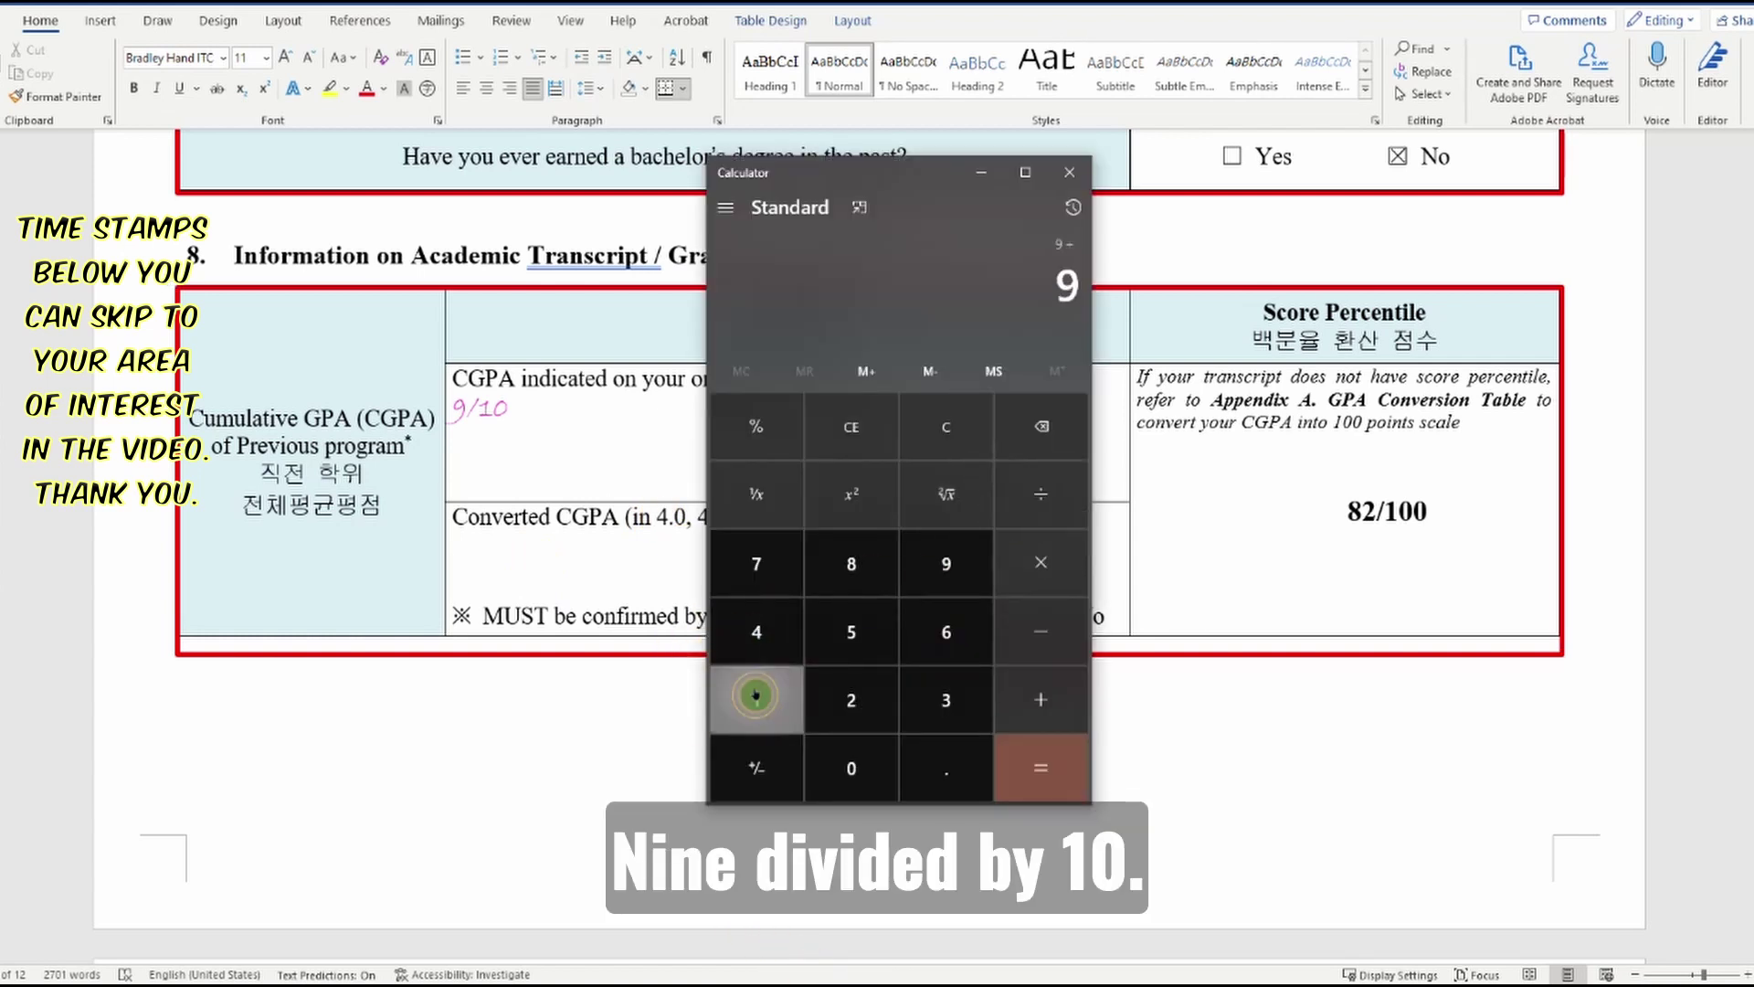
left_click(849, 764)
left_click(1033, 752)
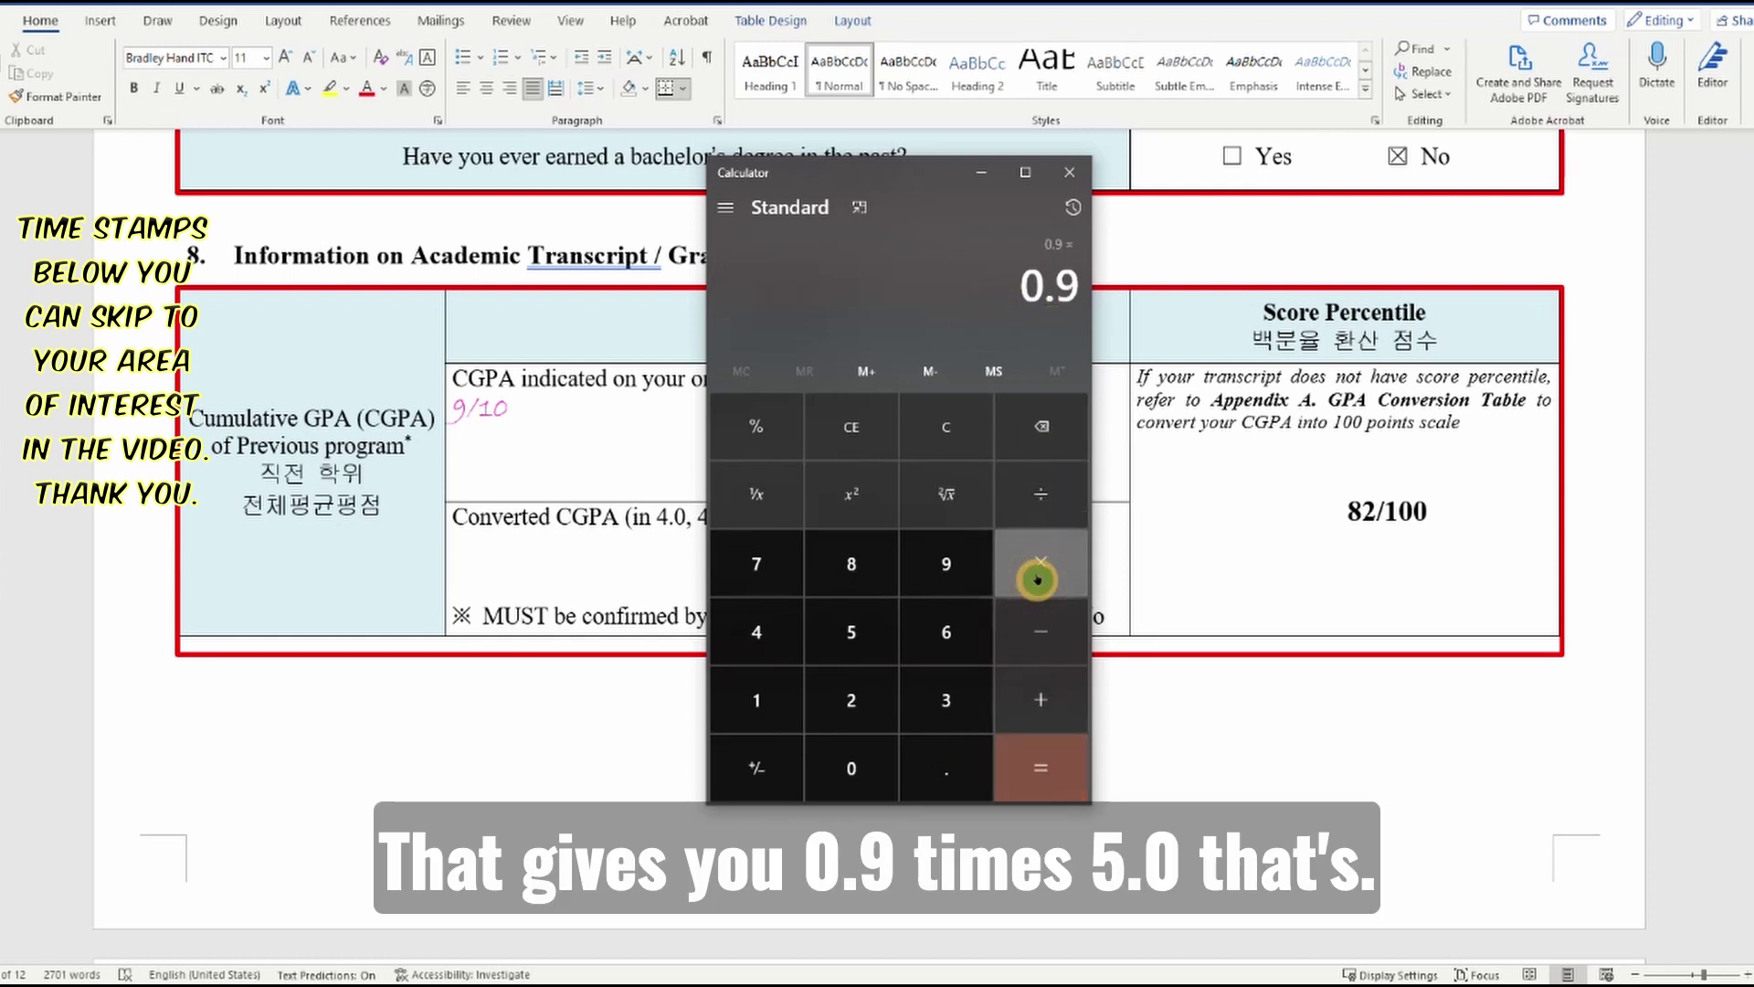
Multiply the quotient by 5.0 in Calculator, highlighting the 5.0 scale in the form's converted CGPA heading
left_click(859, 642)
left_click(928, 771)
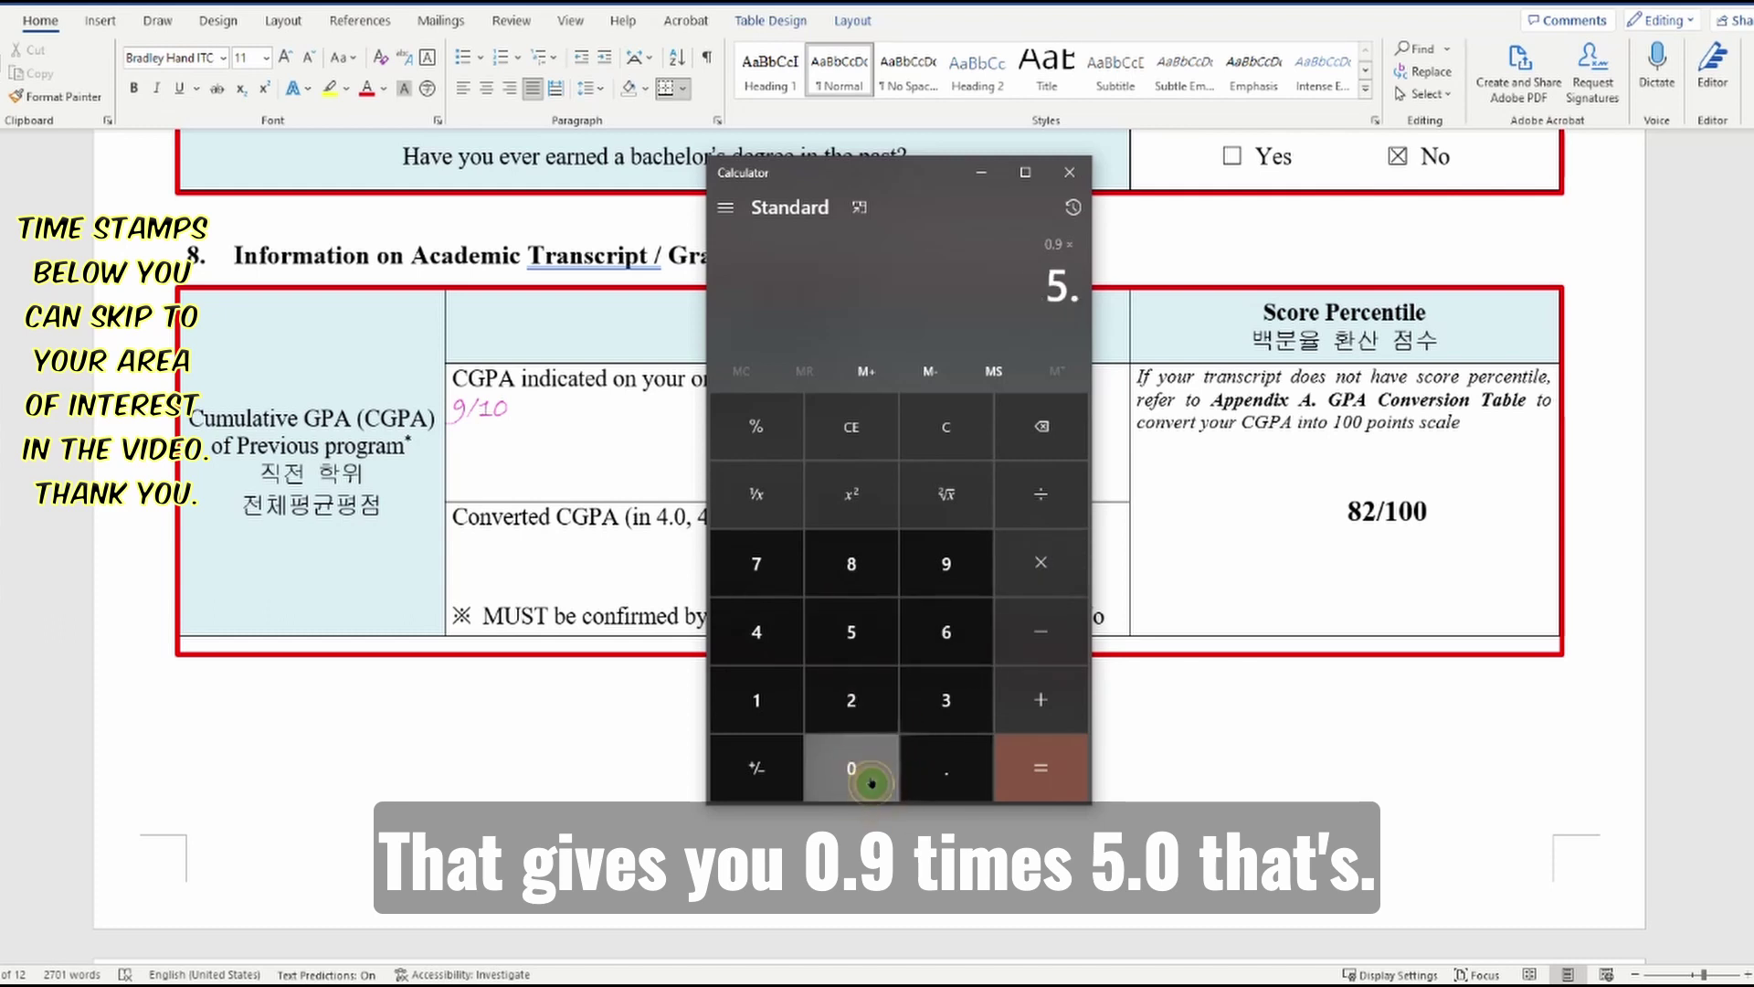
left_click(853, 771)
left_click(590, 545)
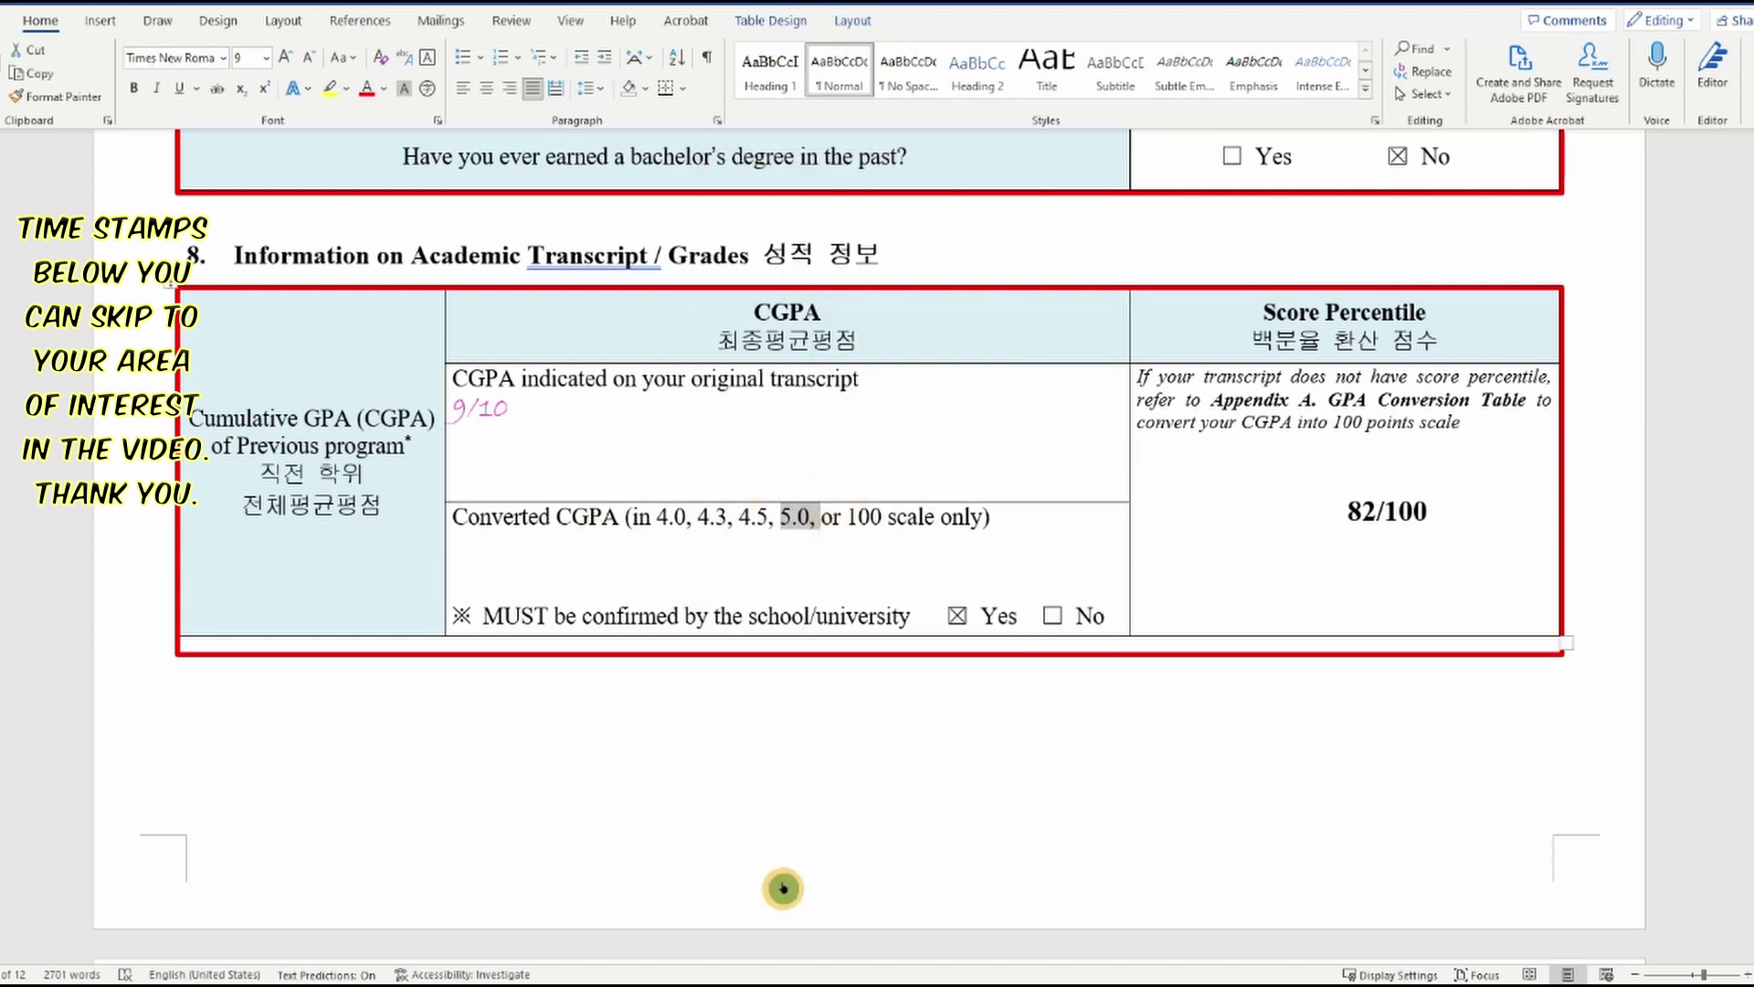
key("alt+Tab")
left_click(1023, 751)
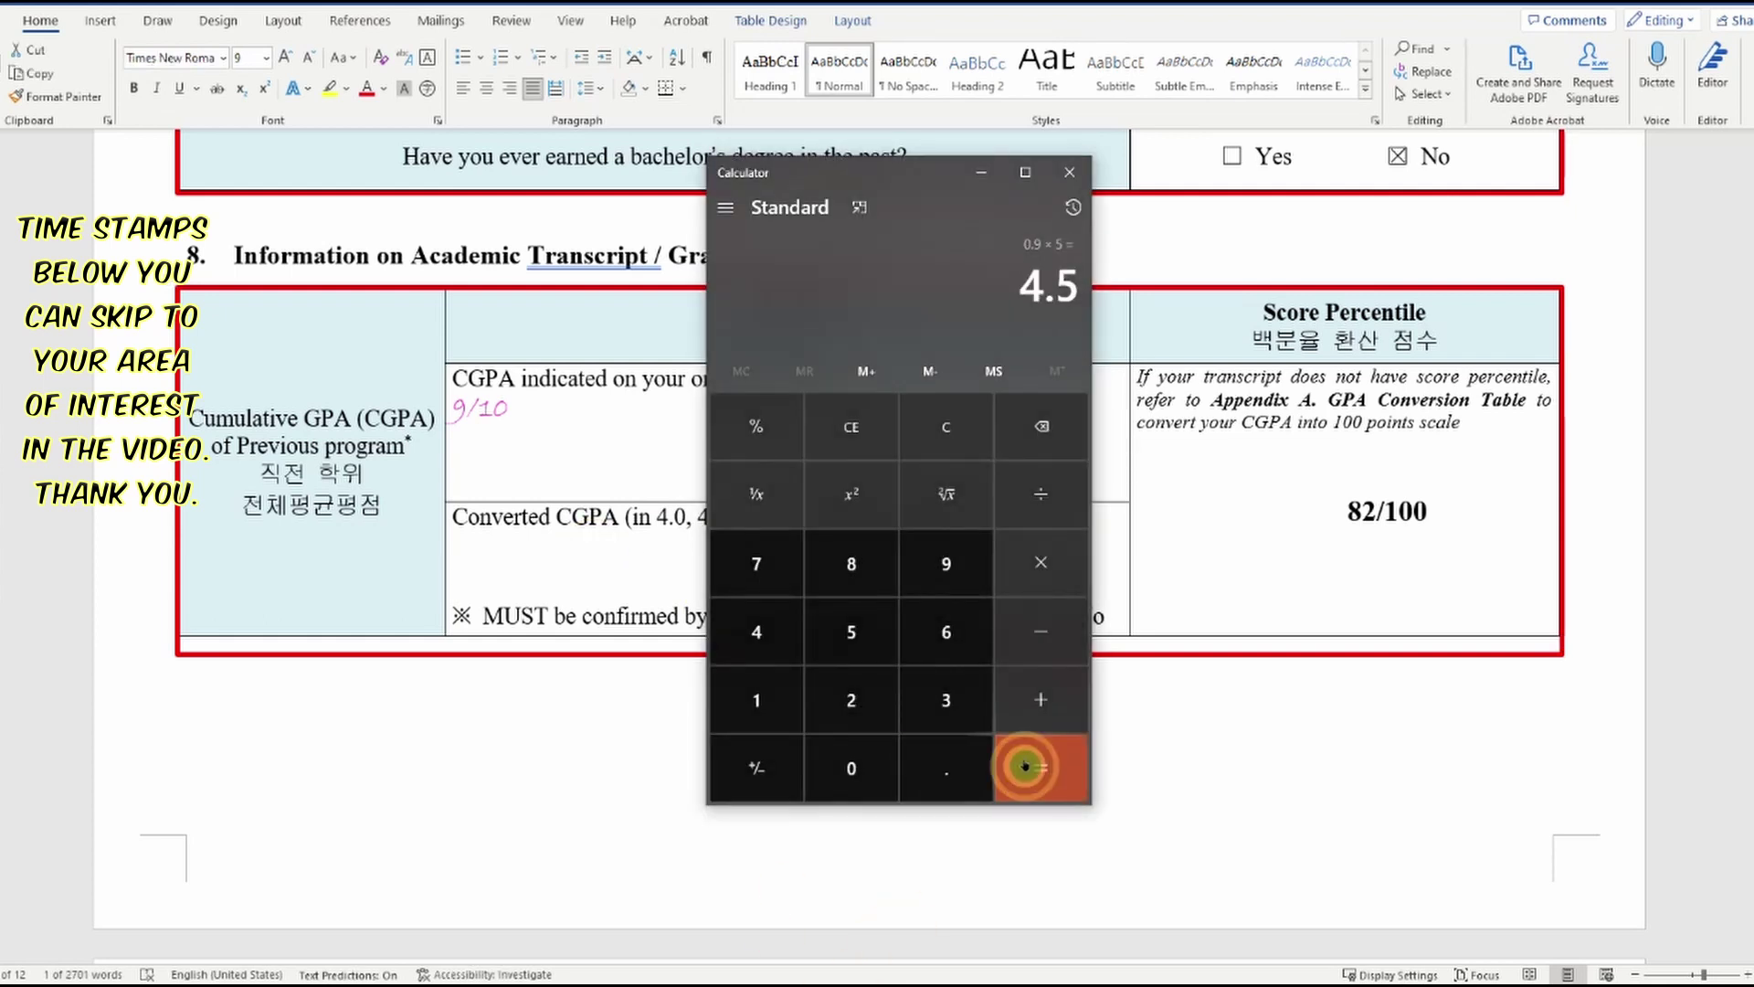
Switch to the PDF guidelines and circle the 5.0 Scale heading in the GPA conversion table
left_click(1141, 761)
key("alt+Tab")
scroll(979, 658, "up", 12)
scroll(979, 661, "down", 4)
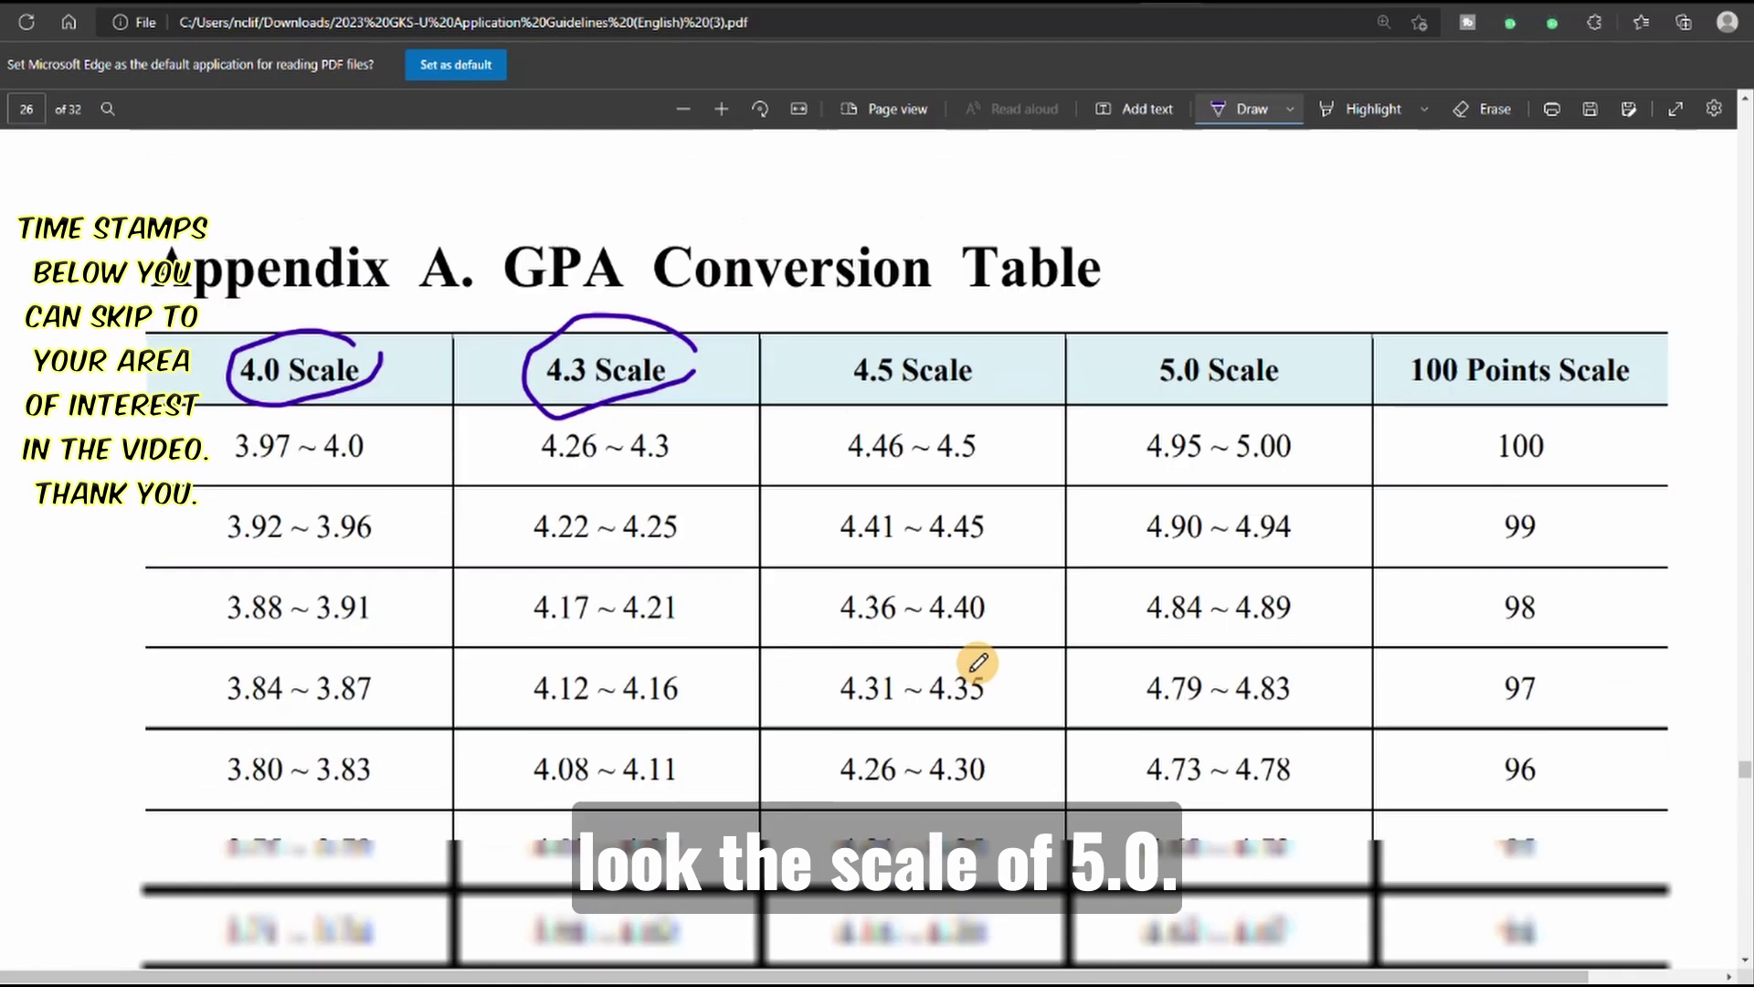
scroll(978, 662, "down", 1)
mouse_move(1343, 327)
left_mouse_down()
mouse_move(1167, 298)
mouse_move(1302, 327)
left_mouse_up()
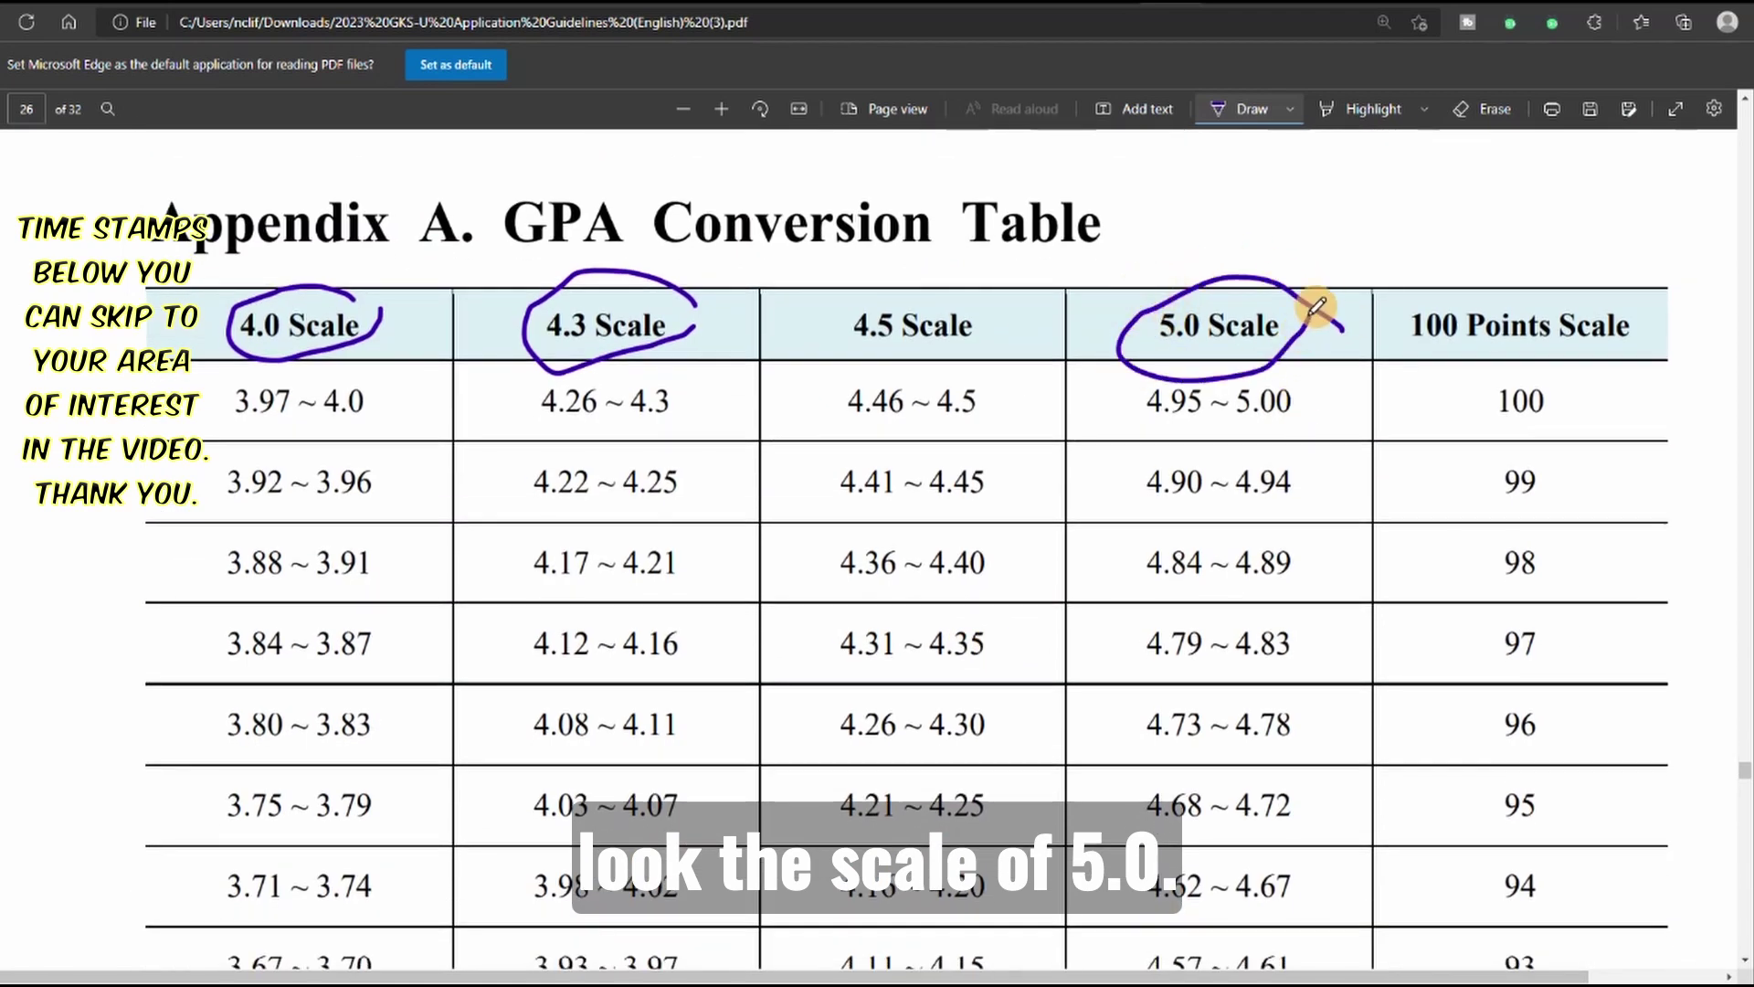
Circle the 4.51 ~ 4.56 and 4.45 ~ 4.50 ranges in the 5.0 scale column
scroll(1256, 497, "down", 12)
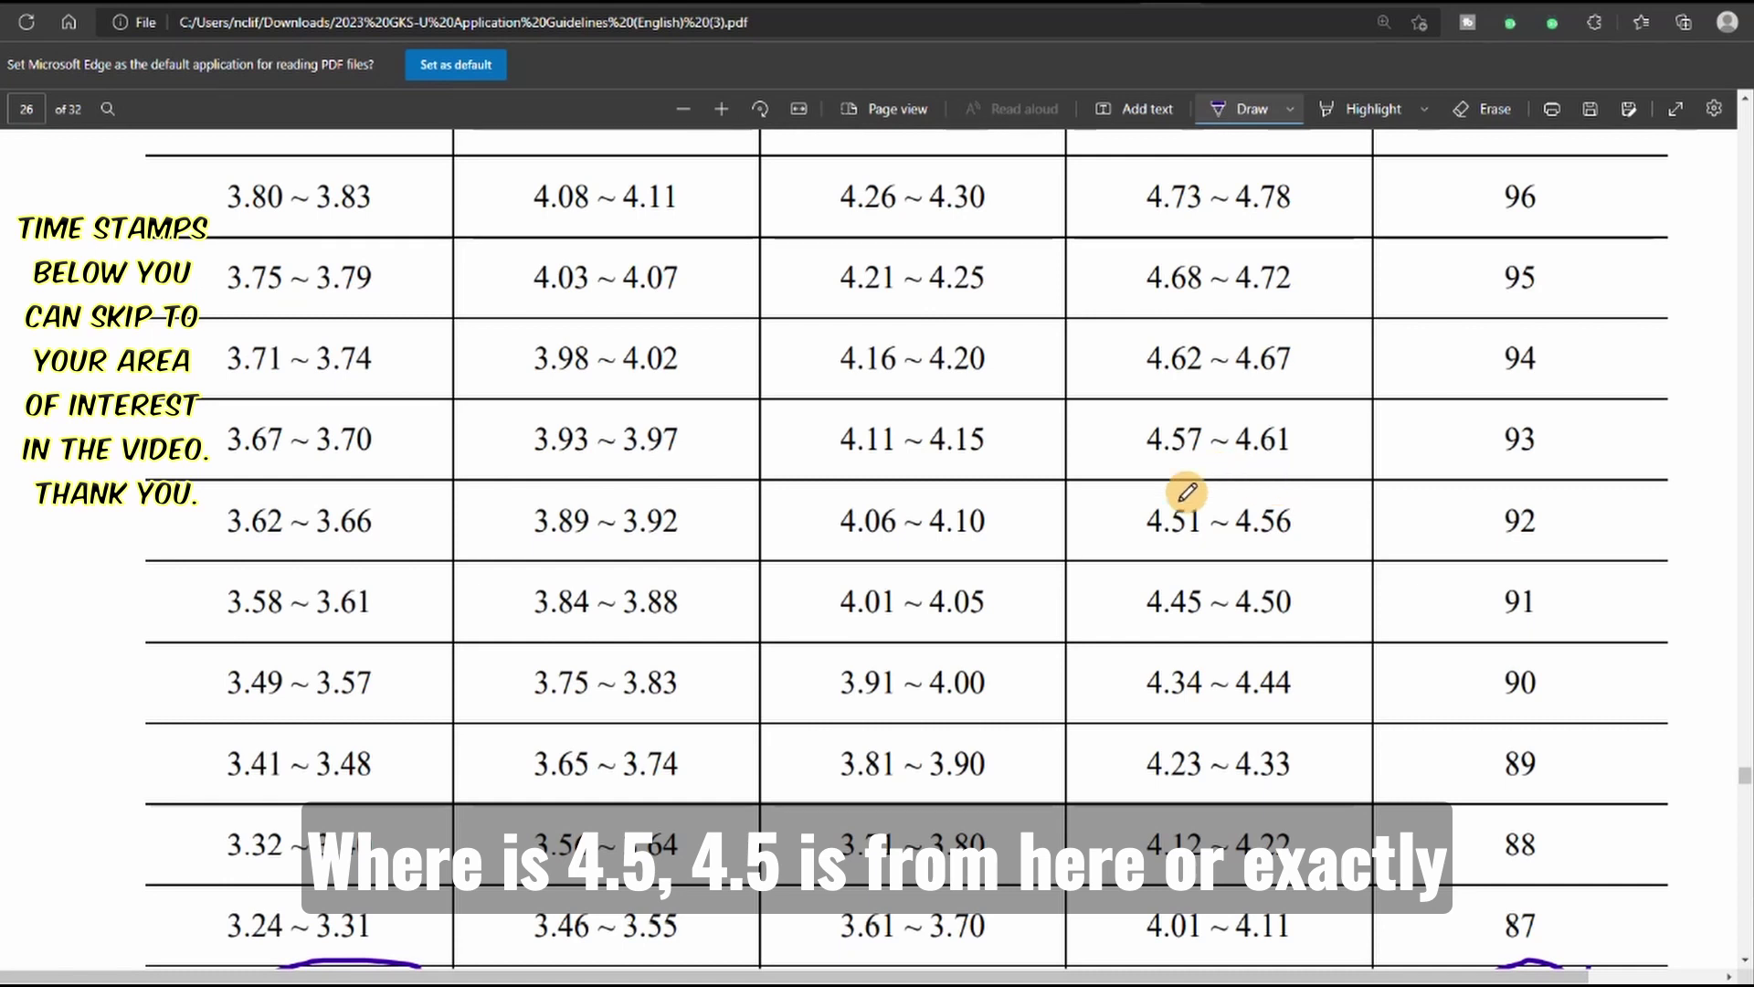
mouse_move(1311, 492)
left_mouse_down()
mouse_move(1177, 464)
mouse_move(1131, 541)
mouse_move(1243, 553)
left_mouse_up()
mouse_move(1313, 484)
left_mouse_down()
mouse_move(1309, 578)
mouse_move(1224, 562)
mouse_move(1135, 605)
mouse_move(1302, 621)
mouse_move(1313, 582)
left_mouse_up()
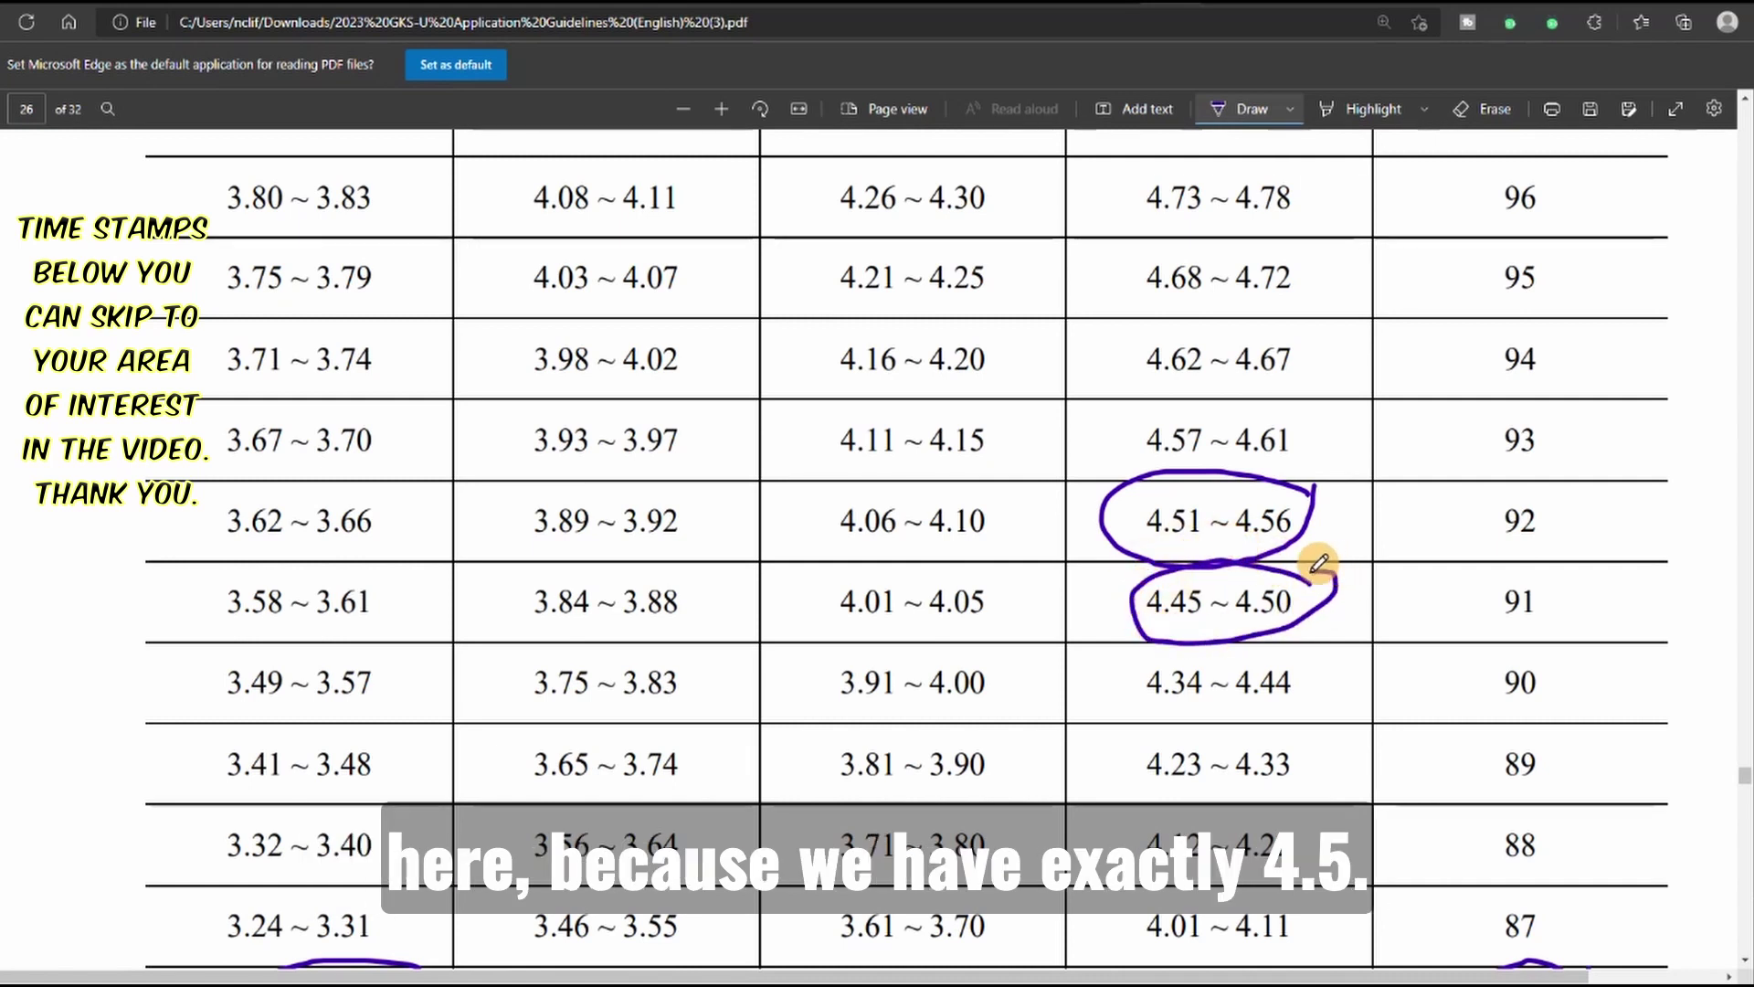
Recheck the Calculator result, mark 4.45 ~ 4.50 again with its matching 91, and return to the score percentile cell in the Word form
key("alt+Tab")
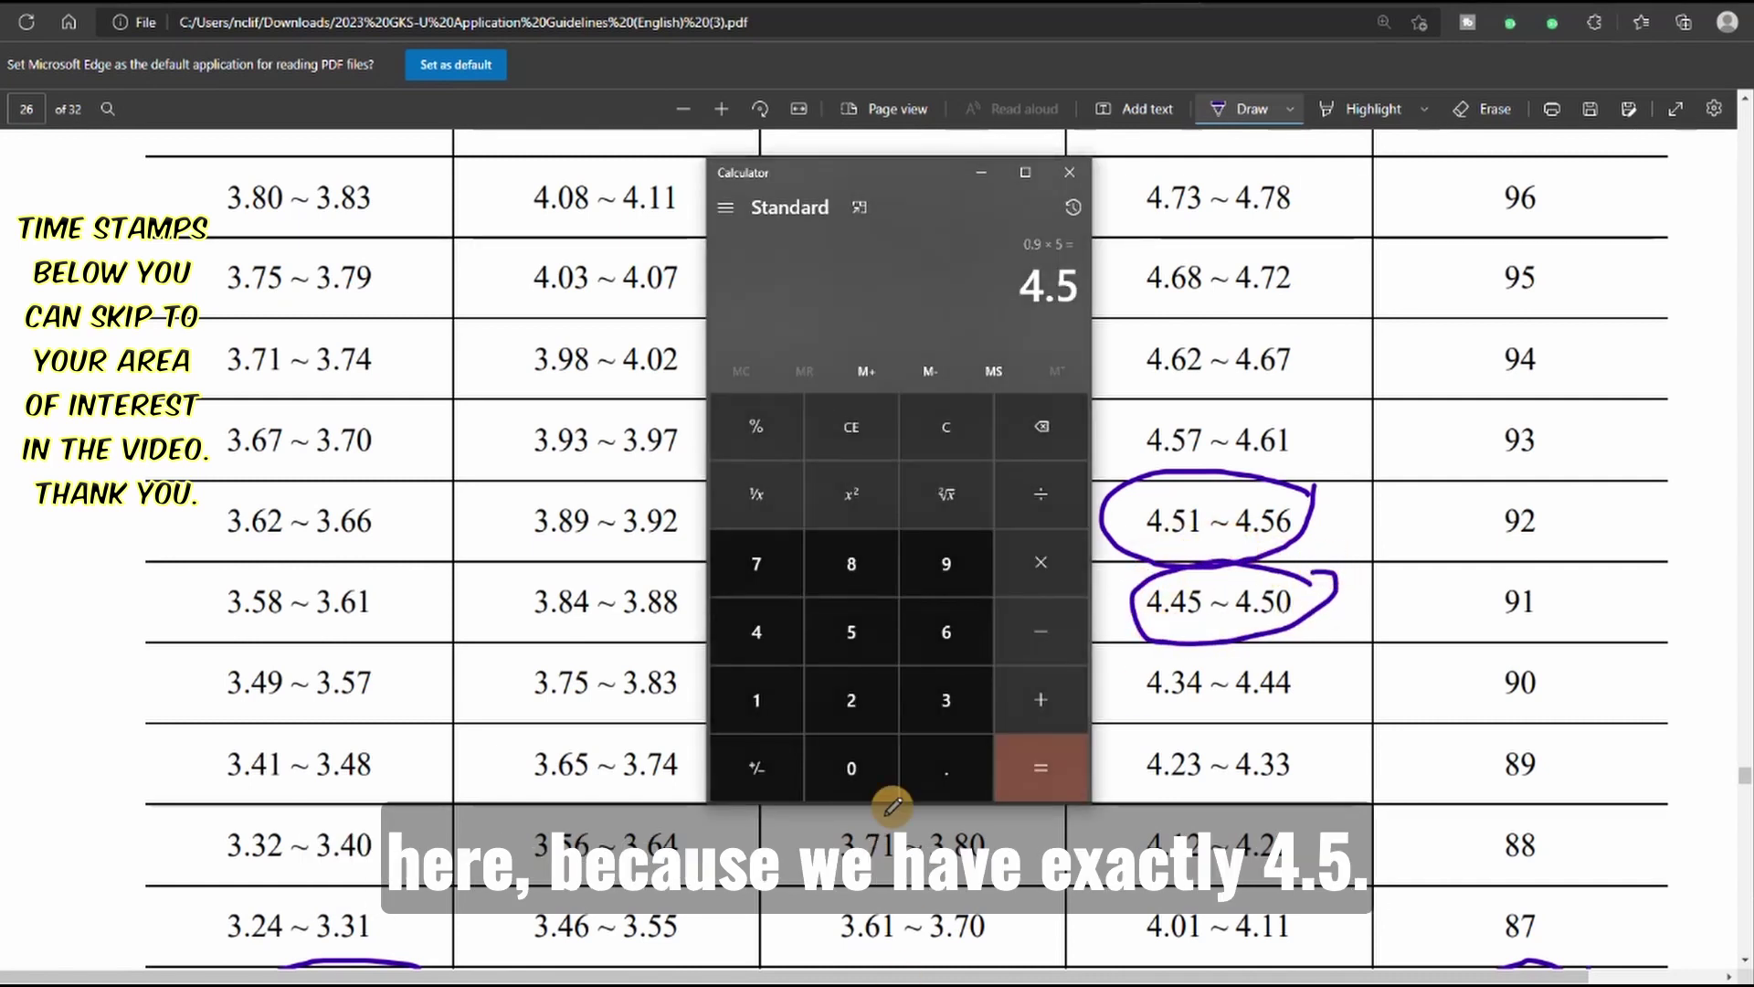
left_click(1334, 625)
mouse_move(1293, 571)
left_mouse_down()
mouse_move(1286, 608)
mouse_move(1238, 622)
left_mouse_up()
mouse_move(1537, 630)
left_mouse_down()
mouse_move(1456, 568)
mouse_move(1548, 637)
left_mouse_up()
left_click(823, 943)
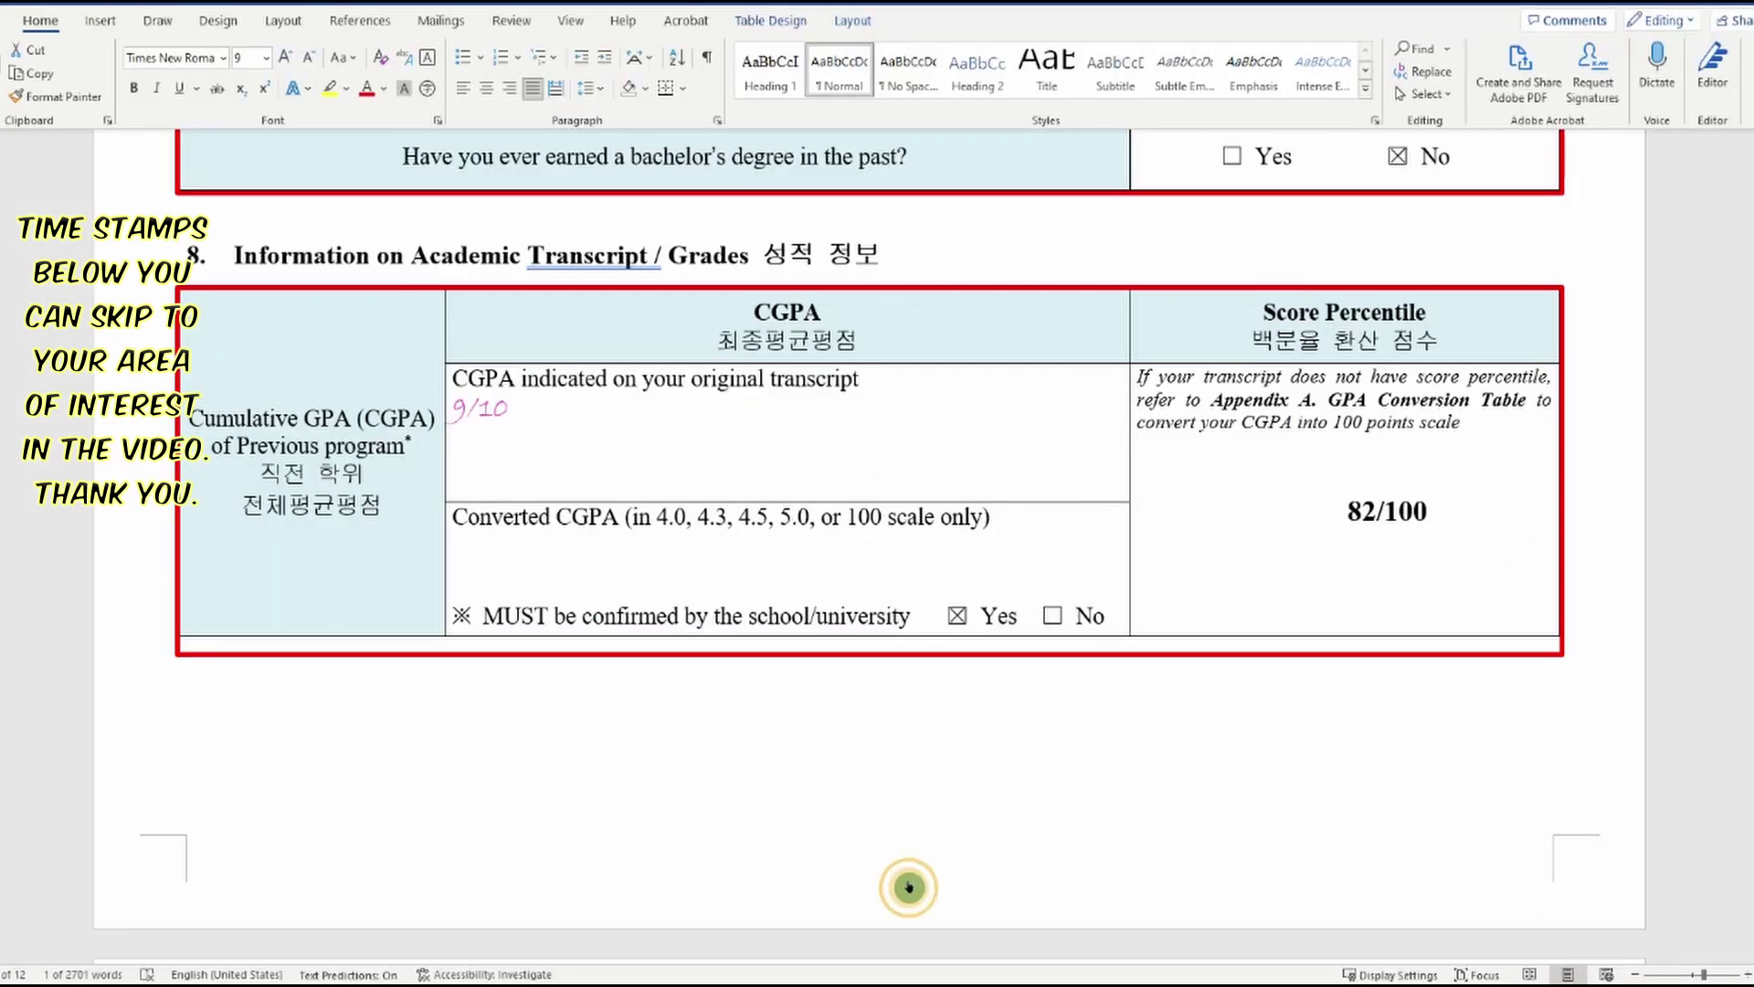
left_click(1372, 459)
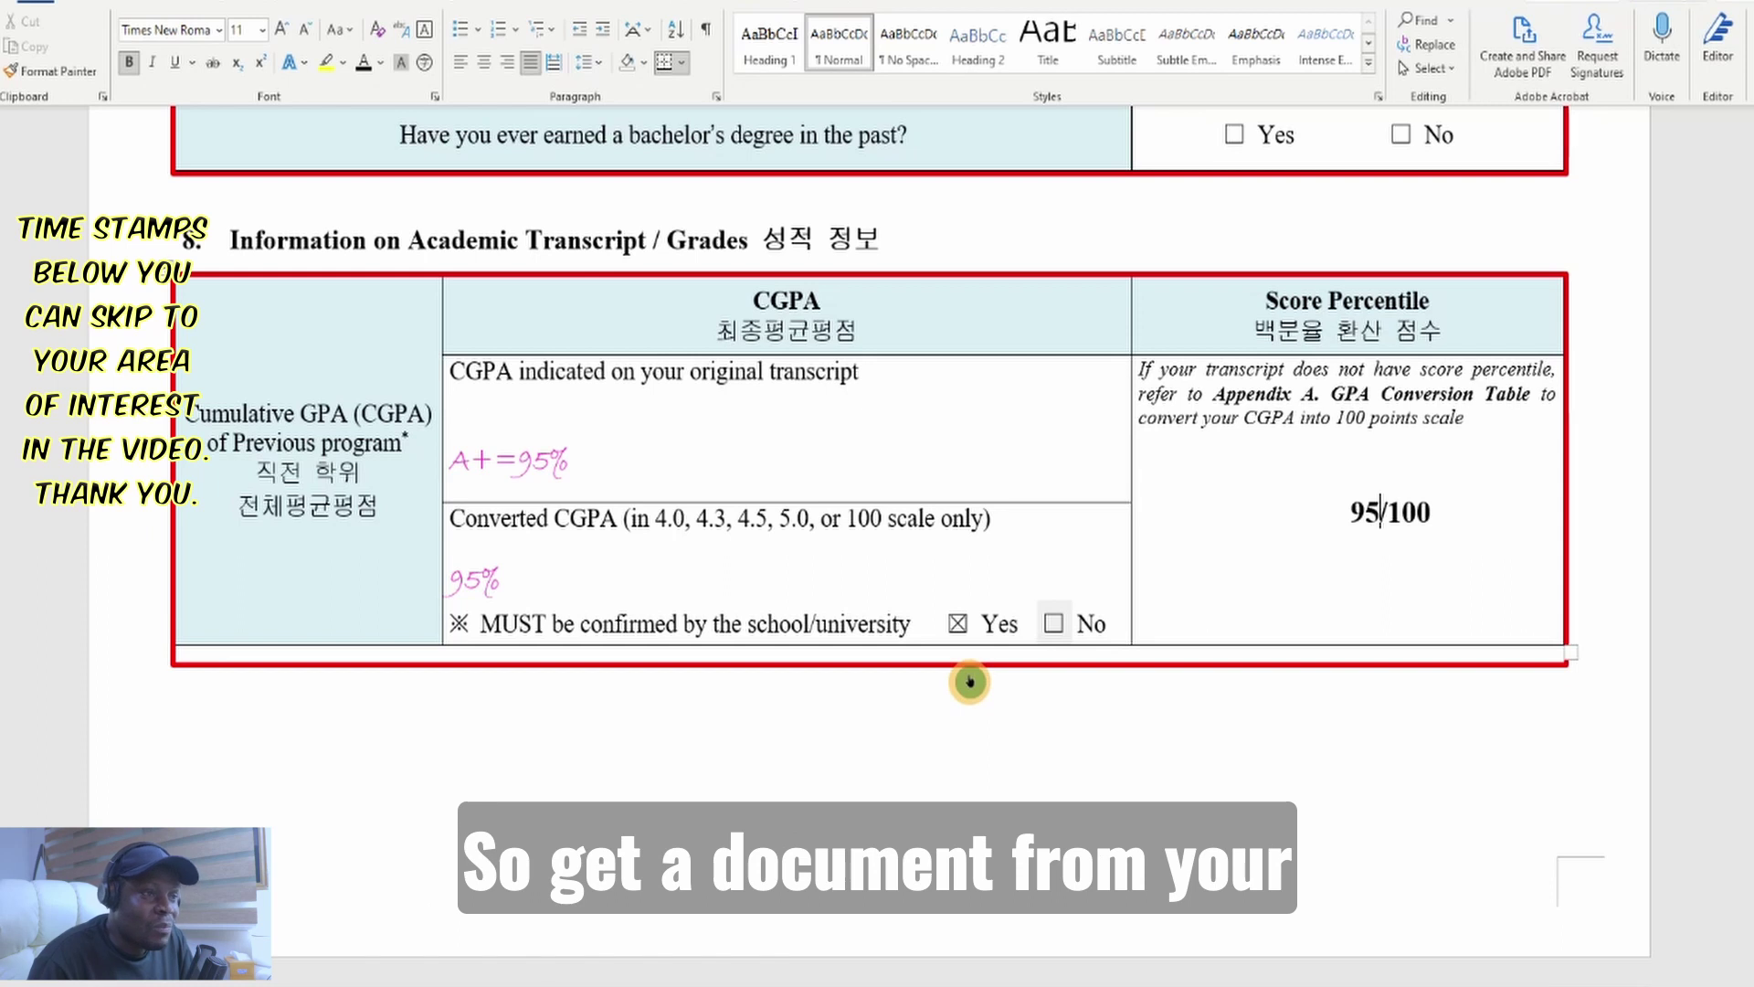
Clear and re-check the Yes box for confirmation of the converted CGPA by the school/university
left_click(958, 623)
left_click(957, 624)
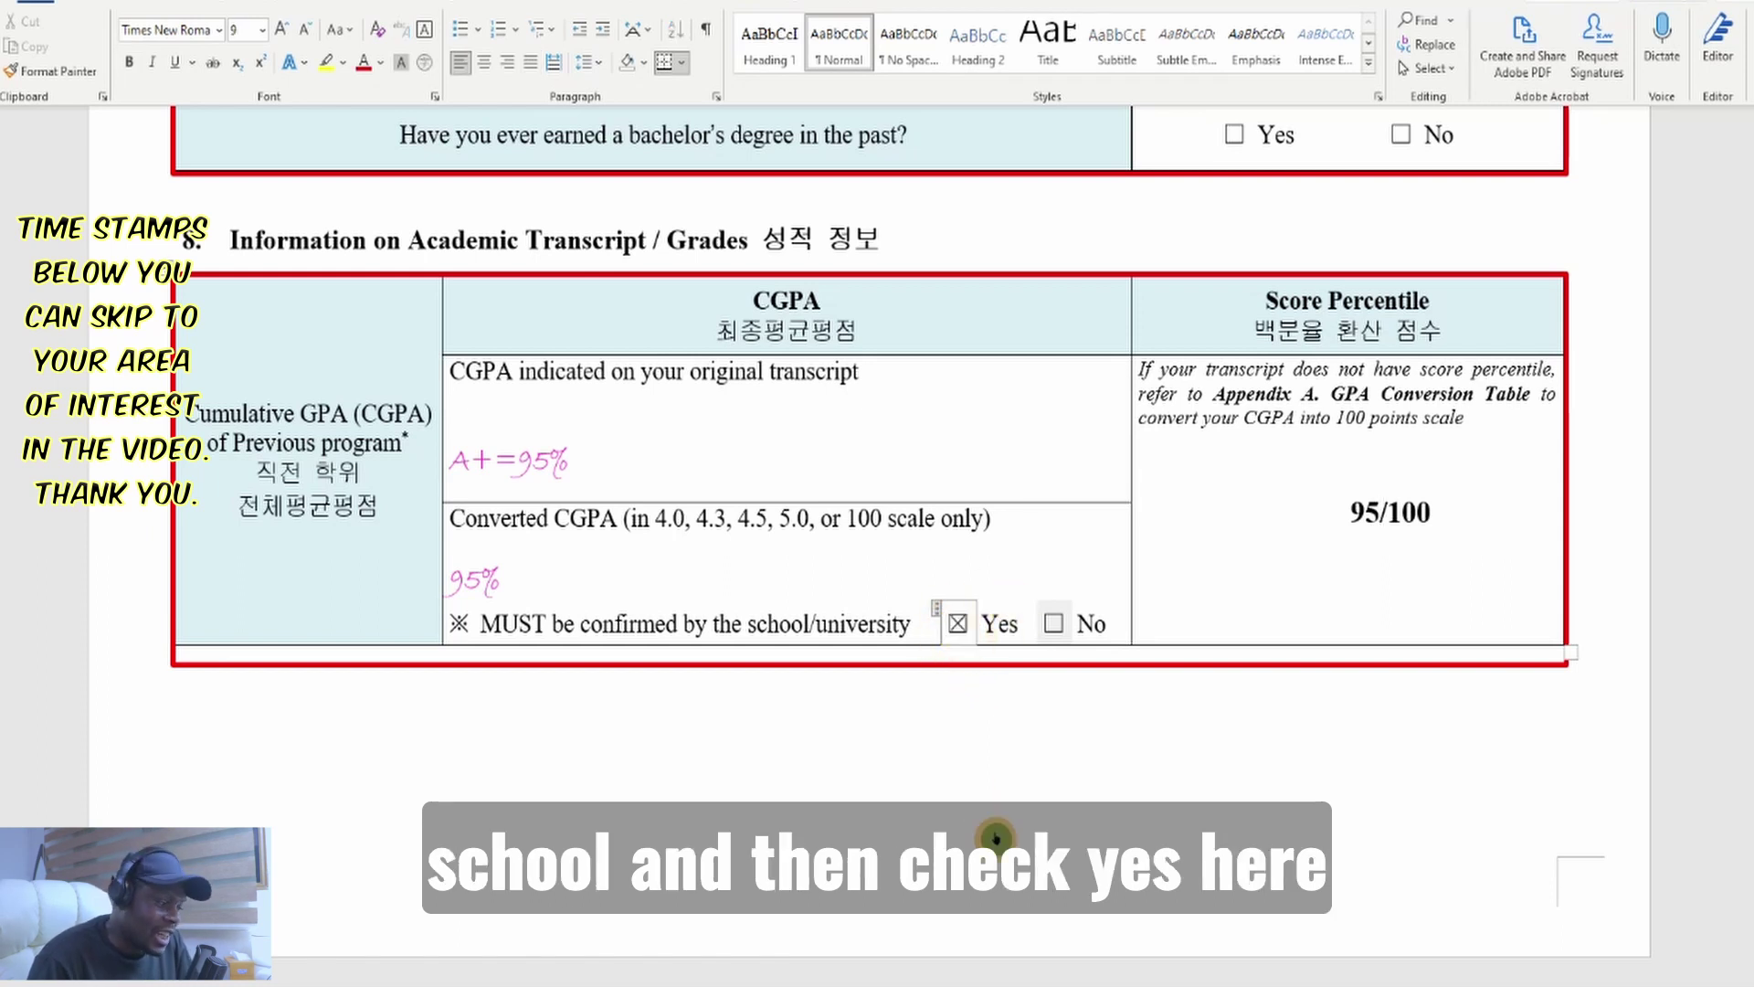
Examine the semester grades table on the following page and the CGPA entries in section 8
scroll(996, 829, "down", 5)
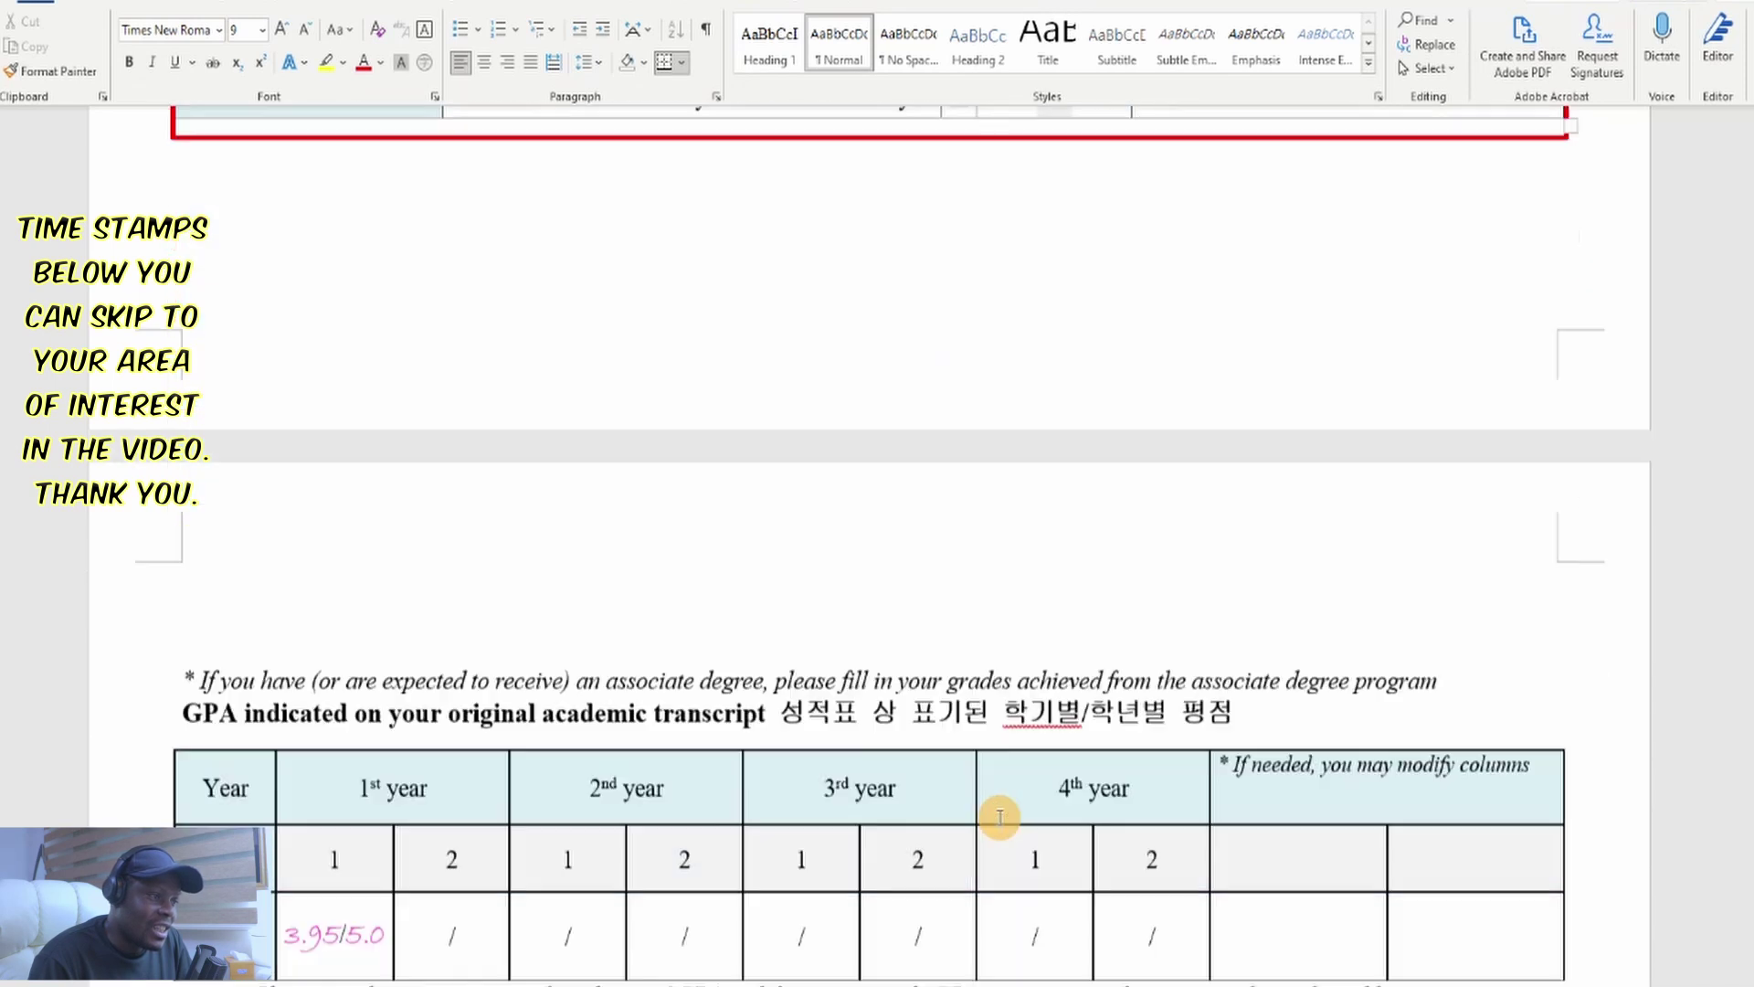
scroll(999, 822, "up", 2)
scroll(1000, 823, "down", 1)
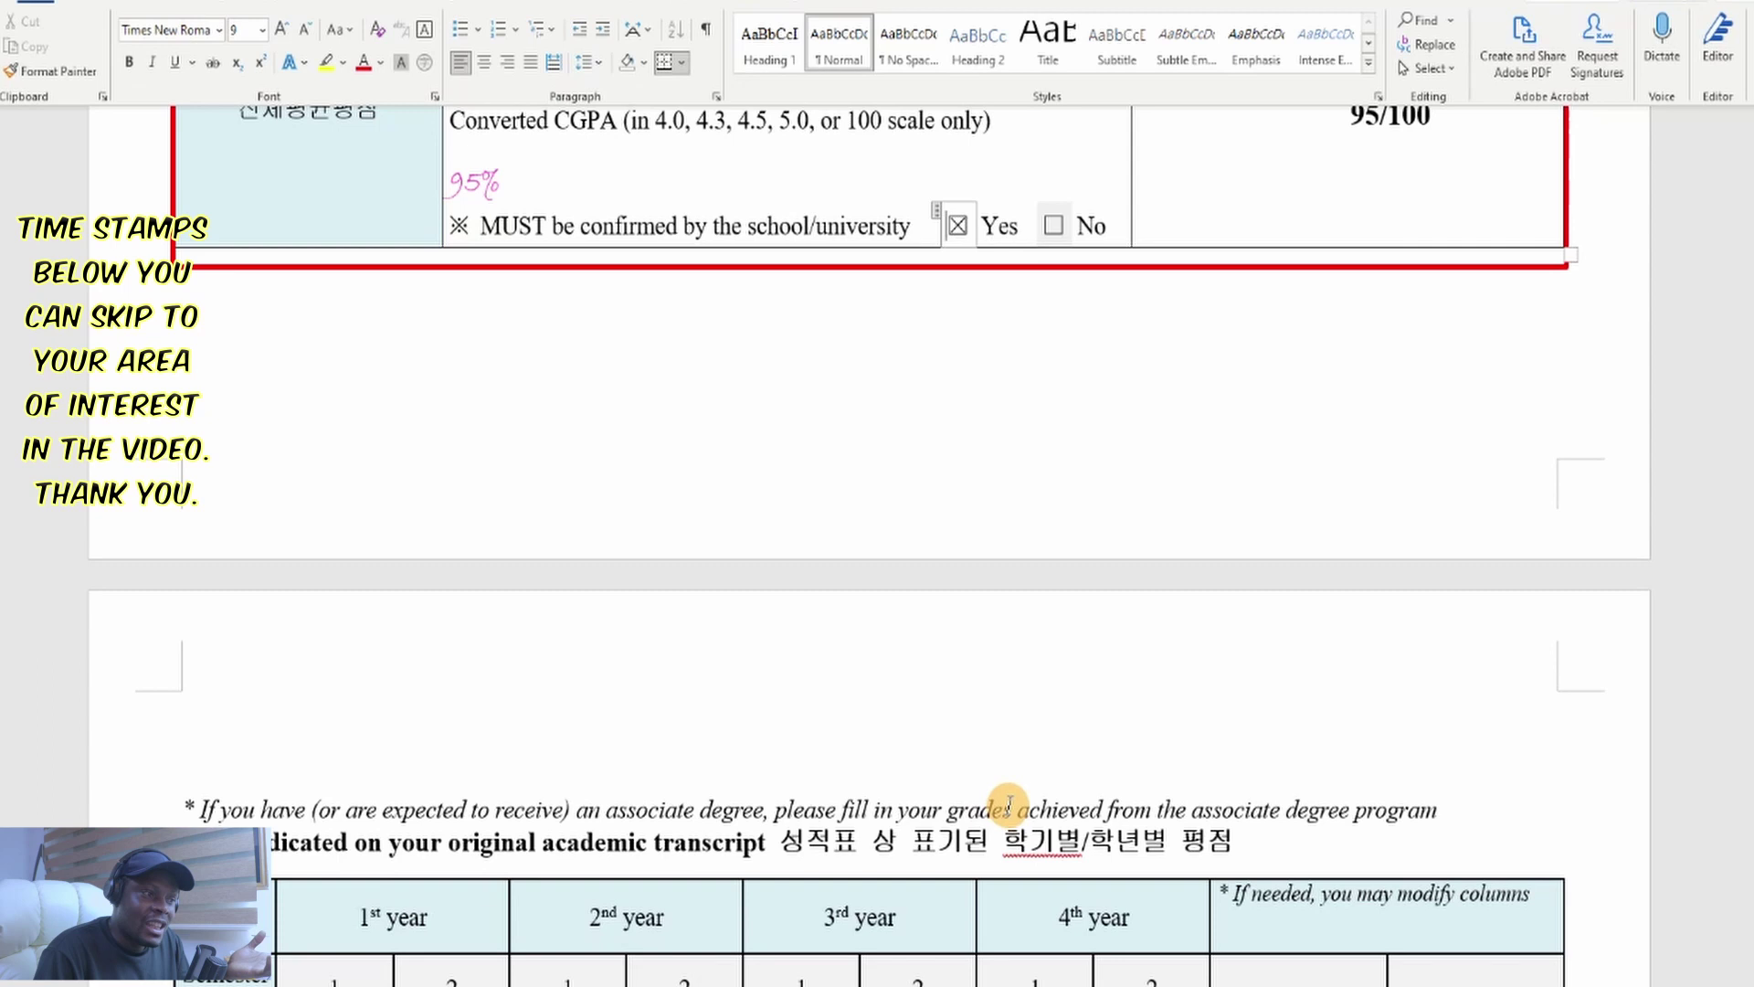
scroll(1009, 804, "down", 3)
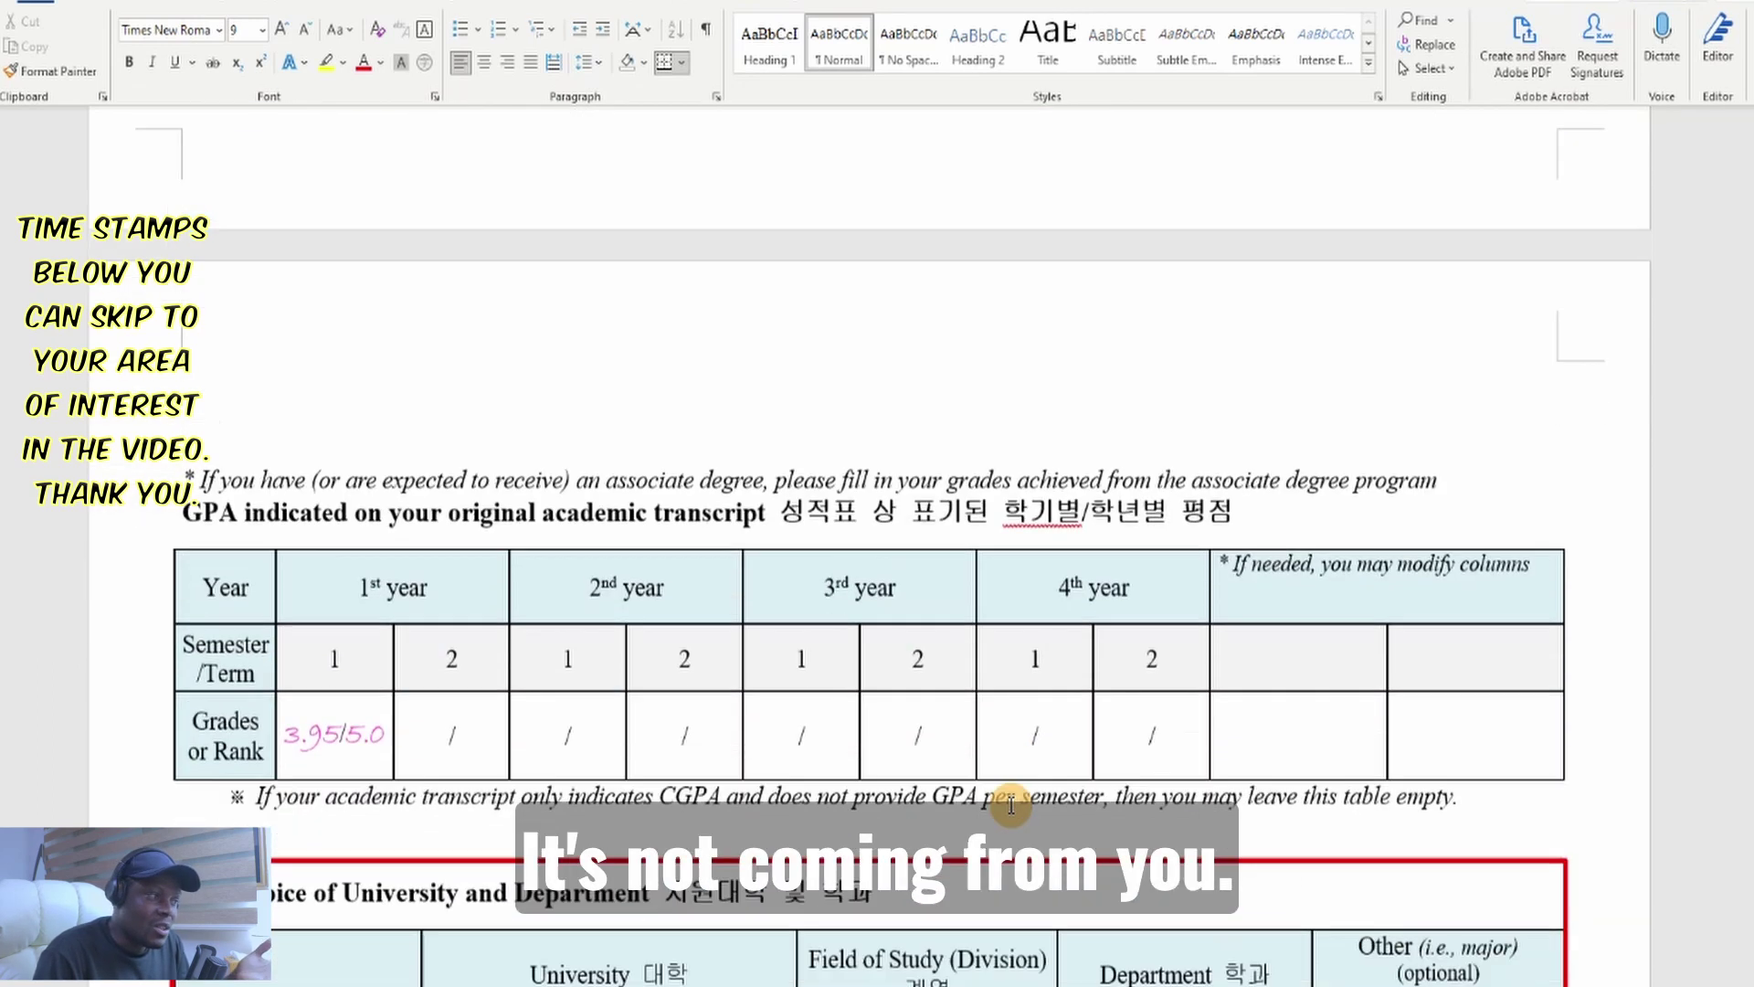
scroll(1011, 804, "down", 1)
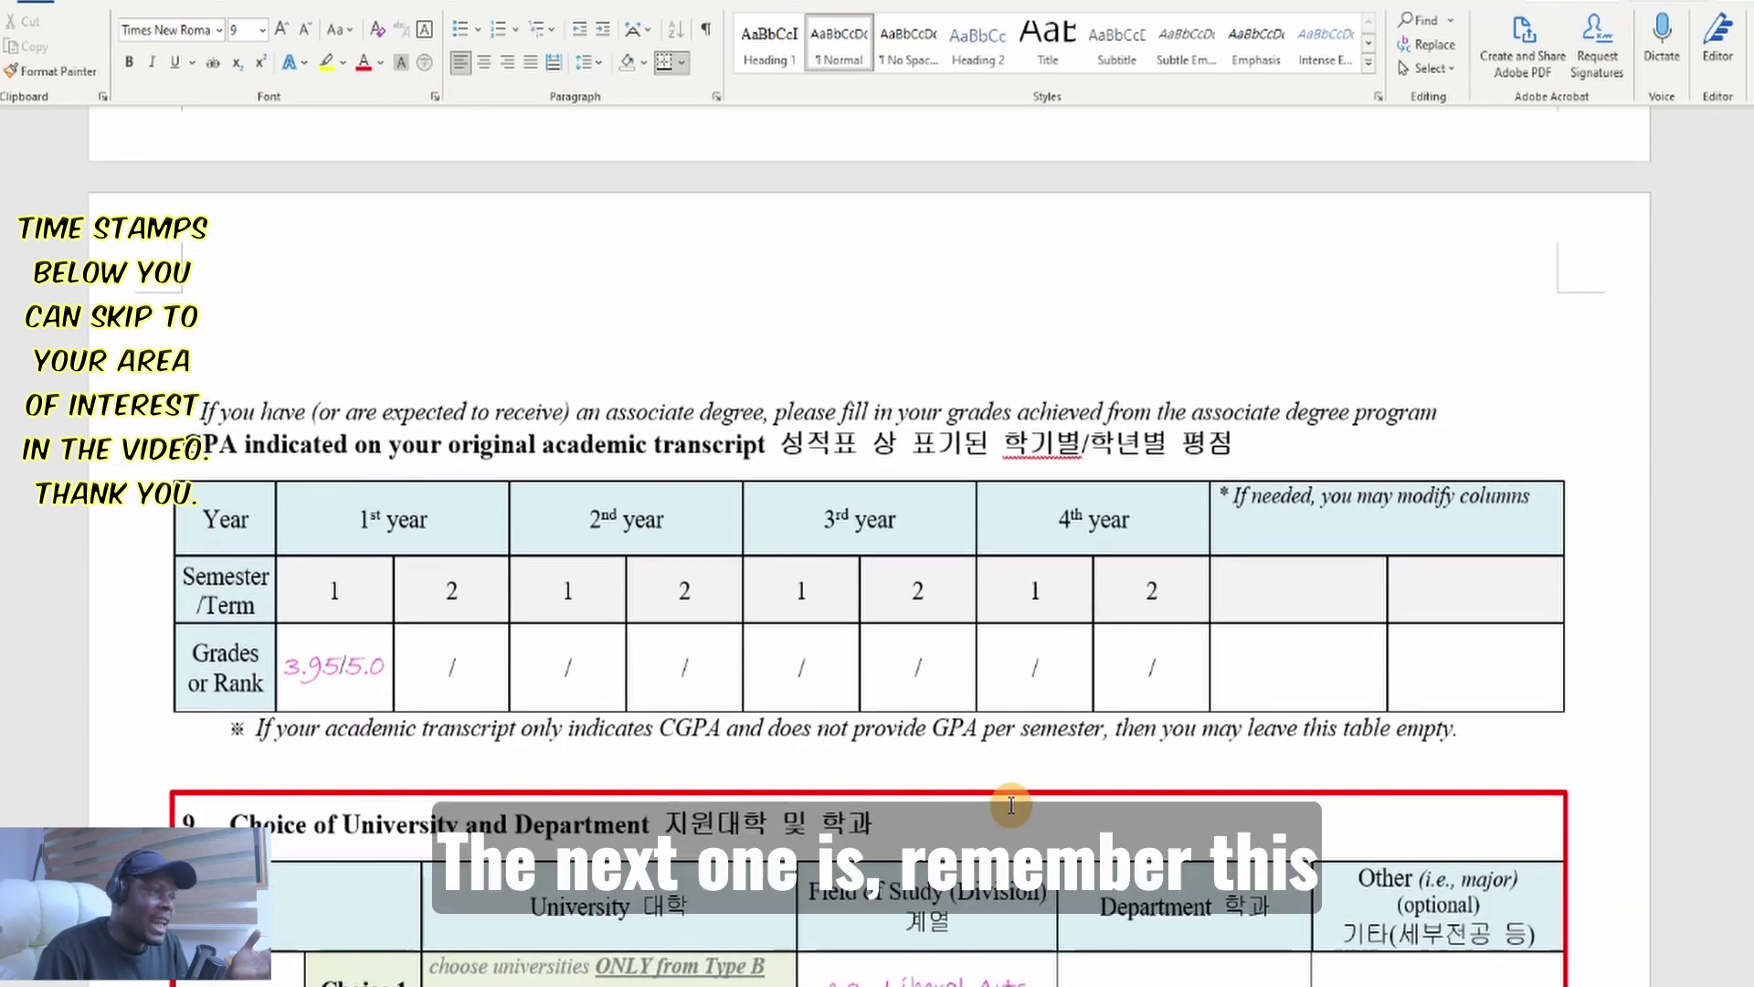
scroll(1010, 804, "down", 1)
scroll(1011, 804, "up", 2)
scroll(1012, 805, "up", 8)
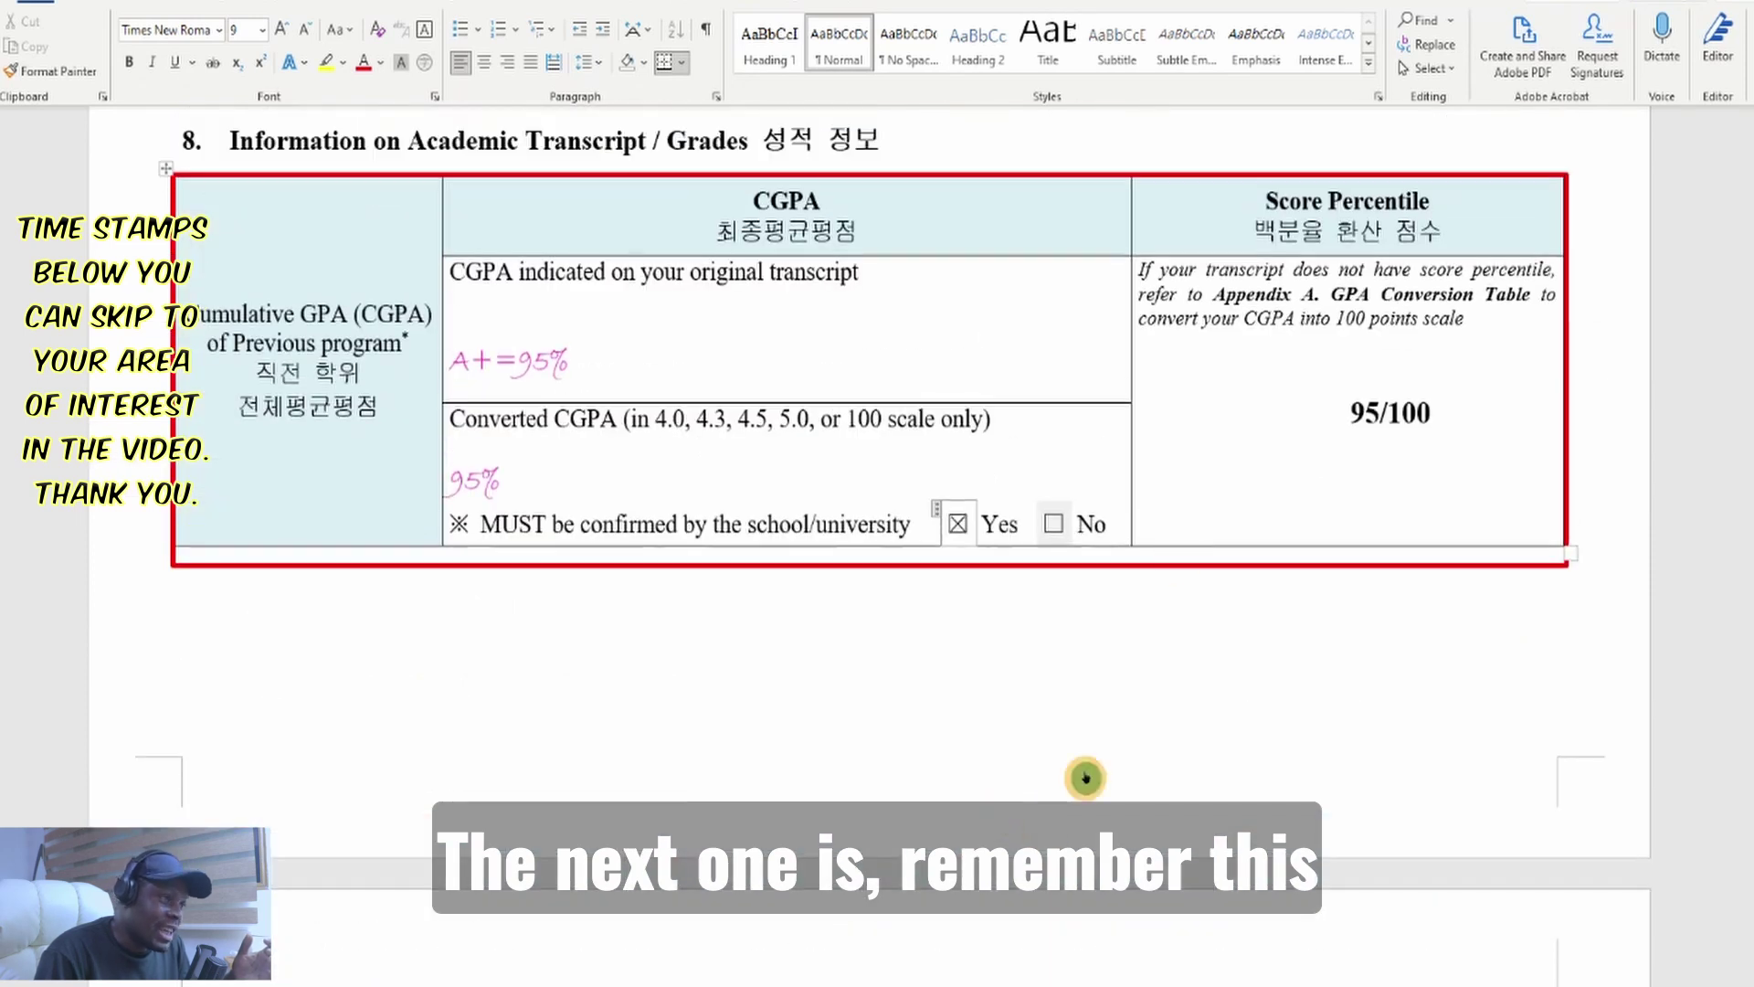
scroll(1109, 546, "up", 3)
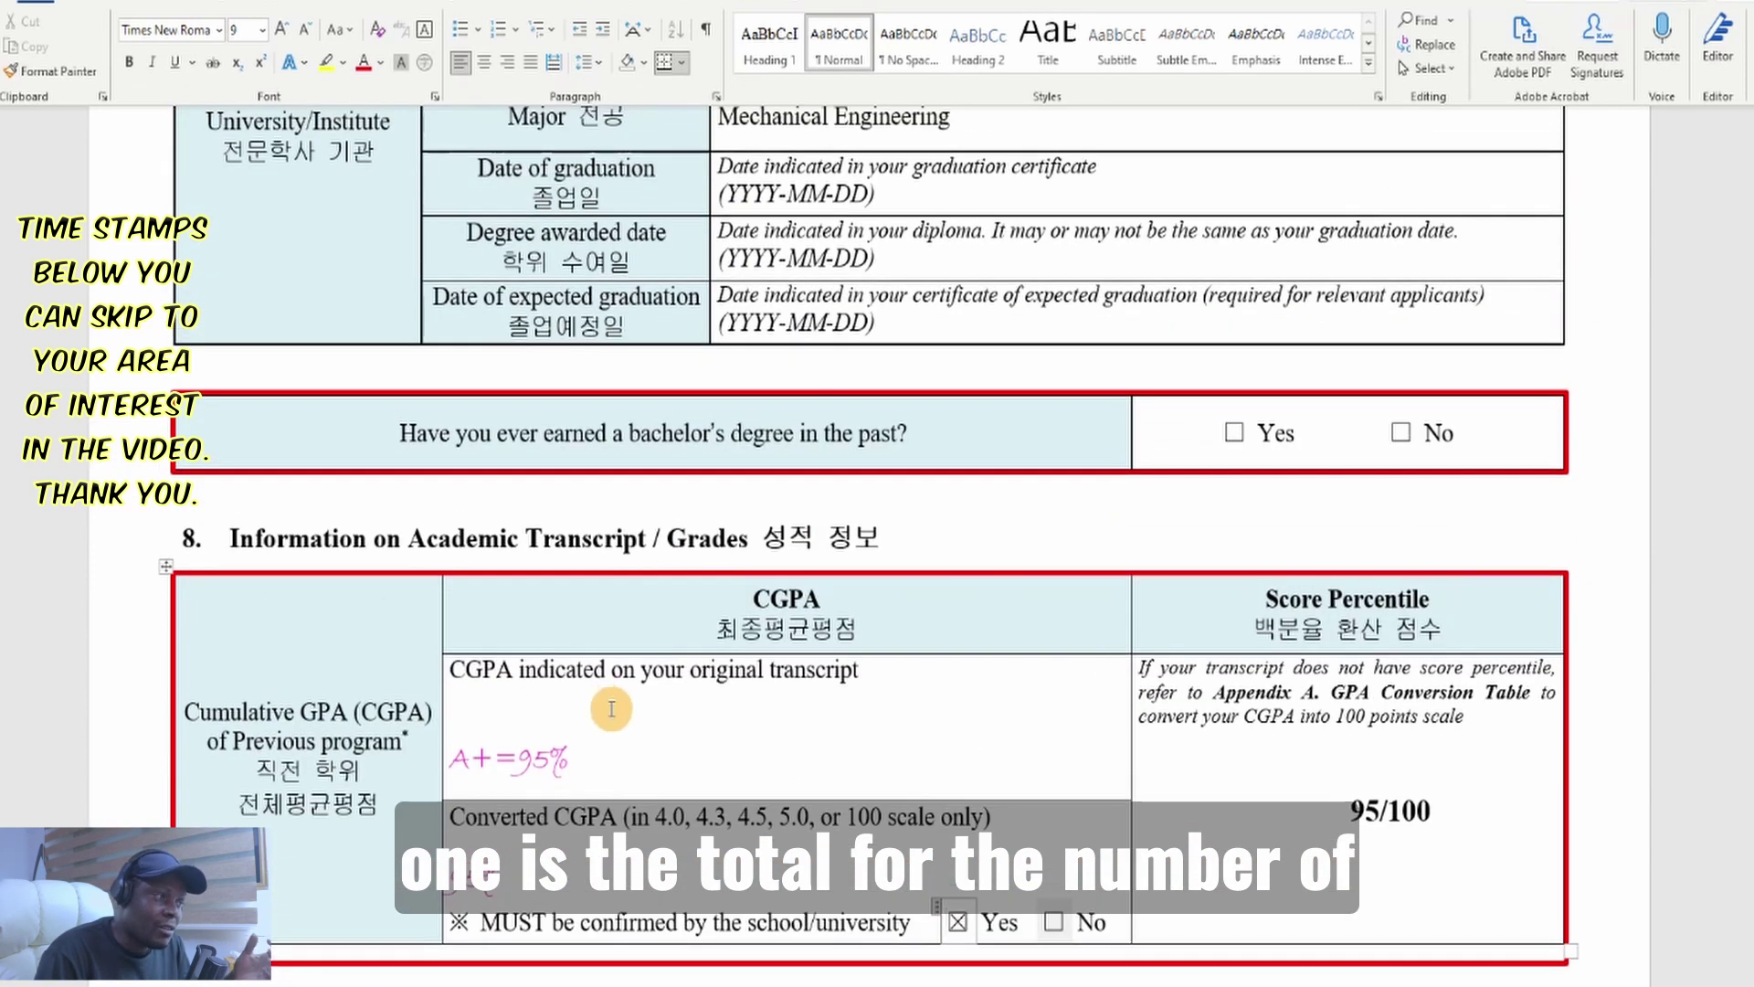